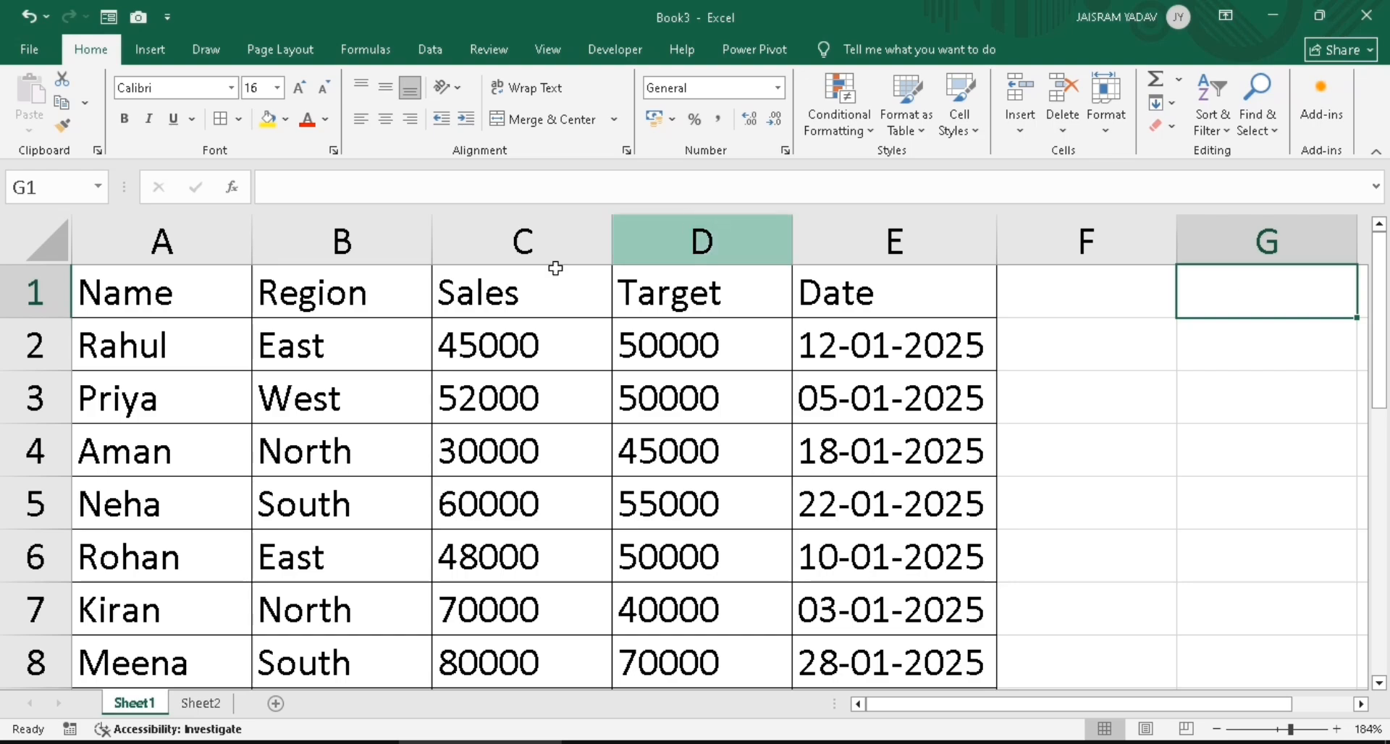
Review the Name, Region, Sales, Target and Date headers and Rahul's first-row values
click(165, 305)
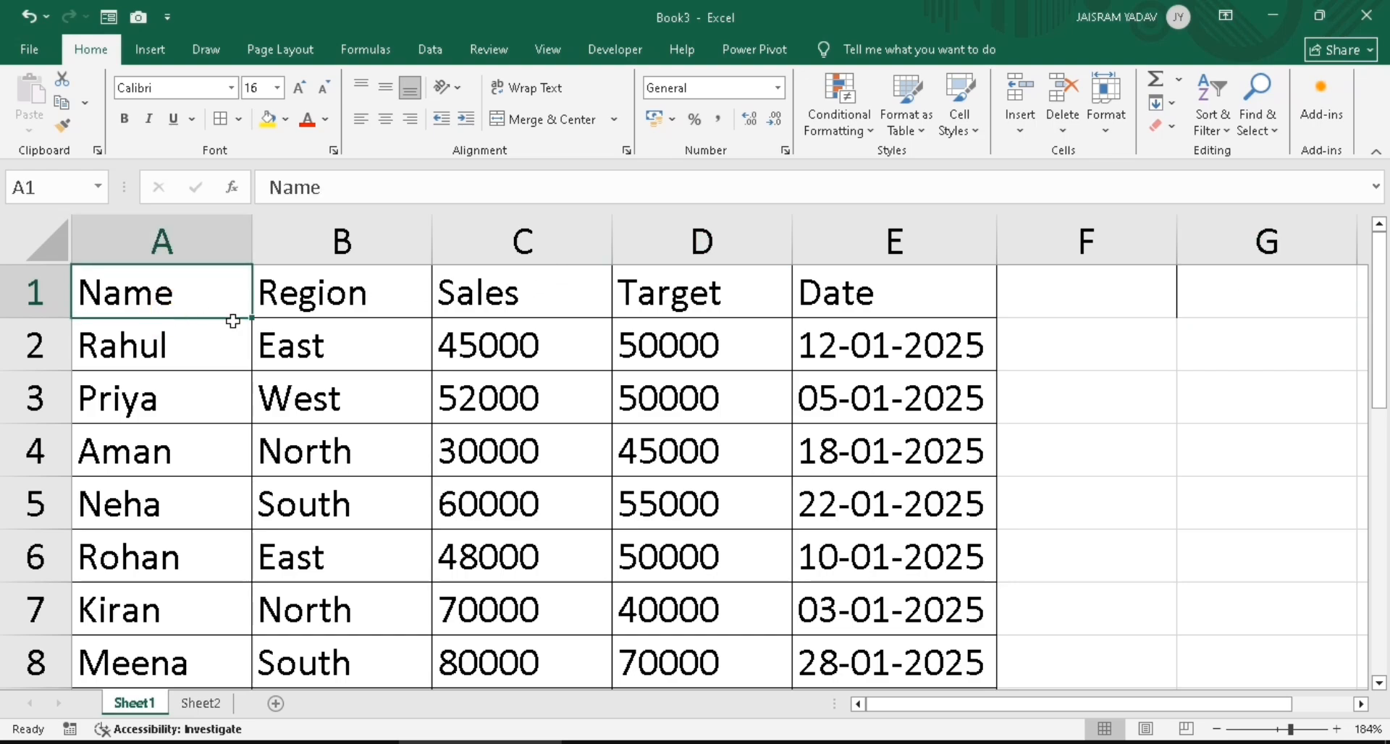
click(317, 310)
click(543, 288)
click(681, 303)
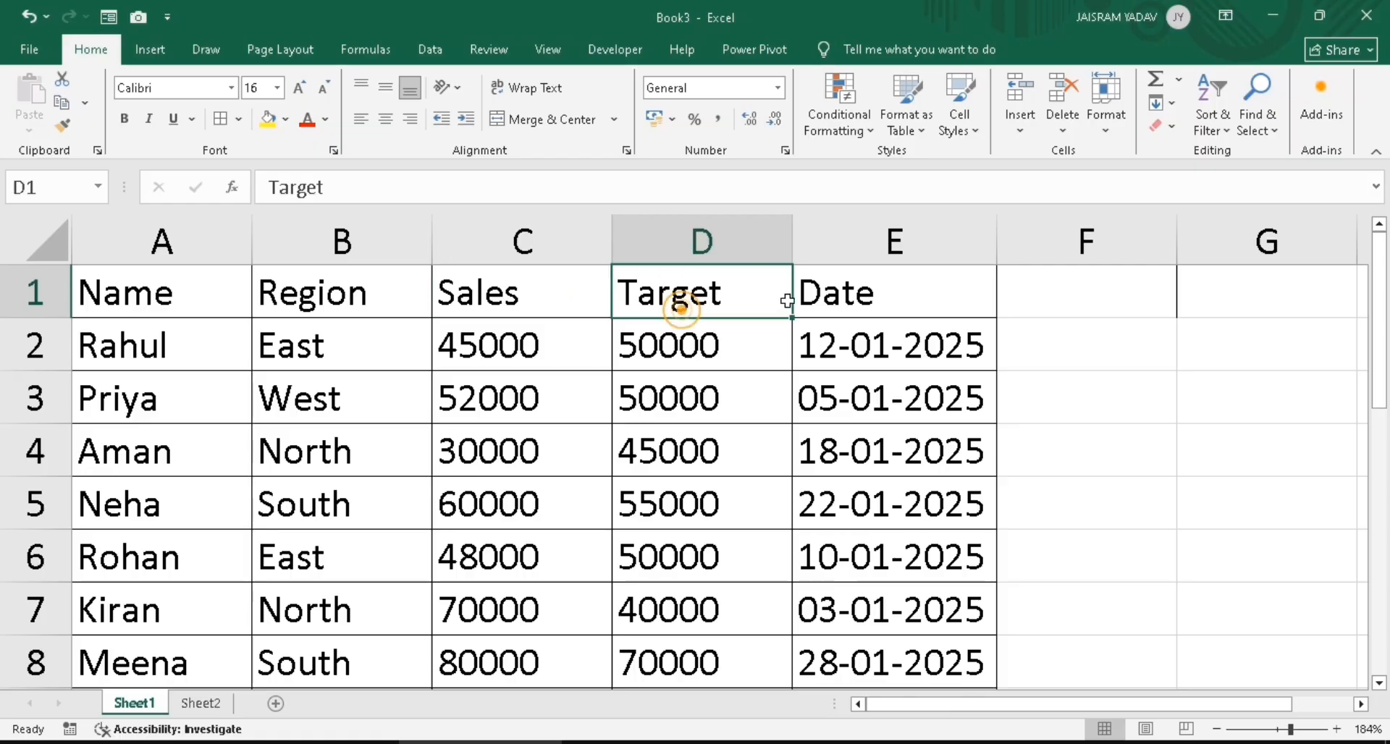
shift+click(793, 301)
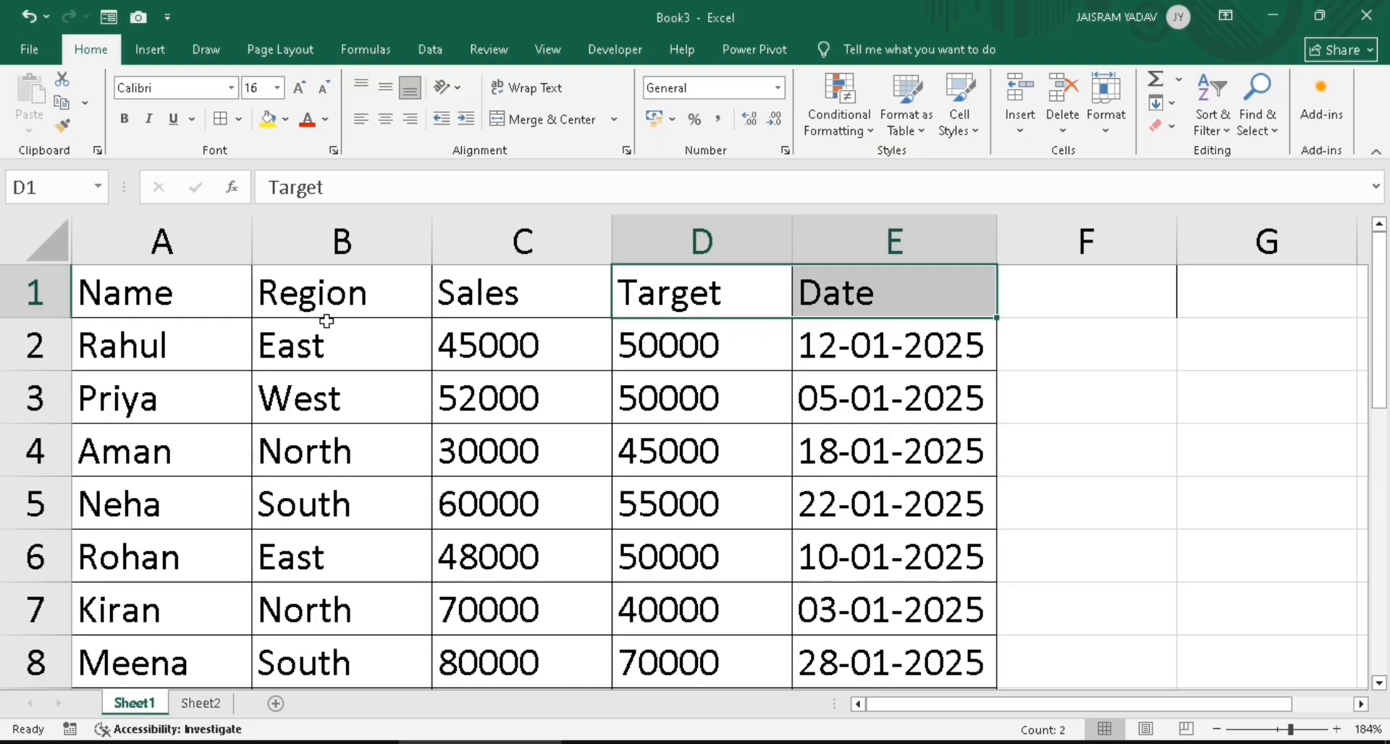
click(320, 352)
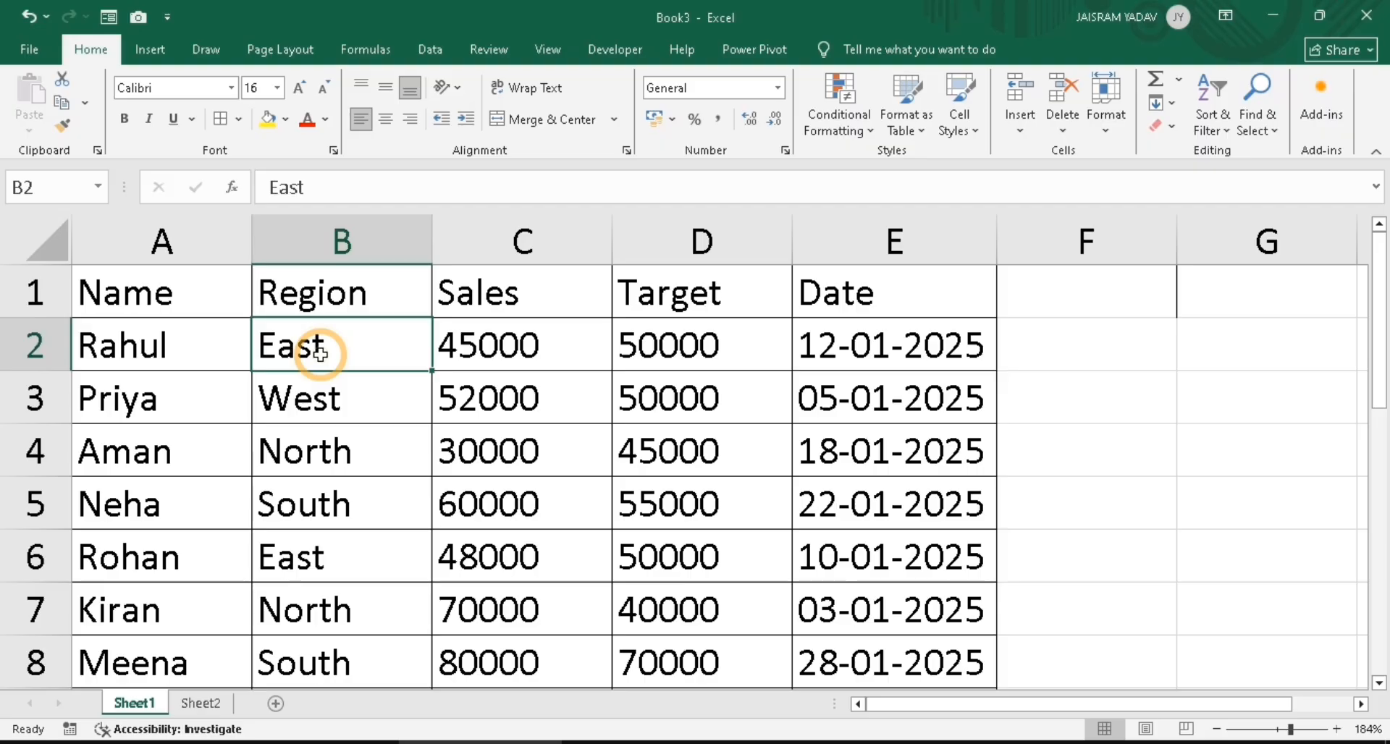
click(219, 362)
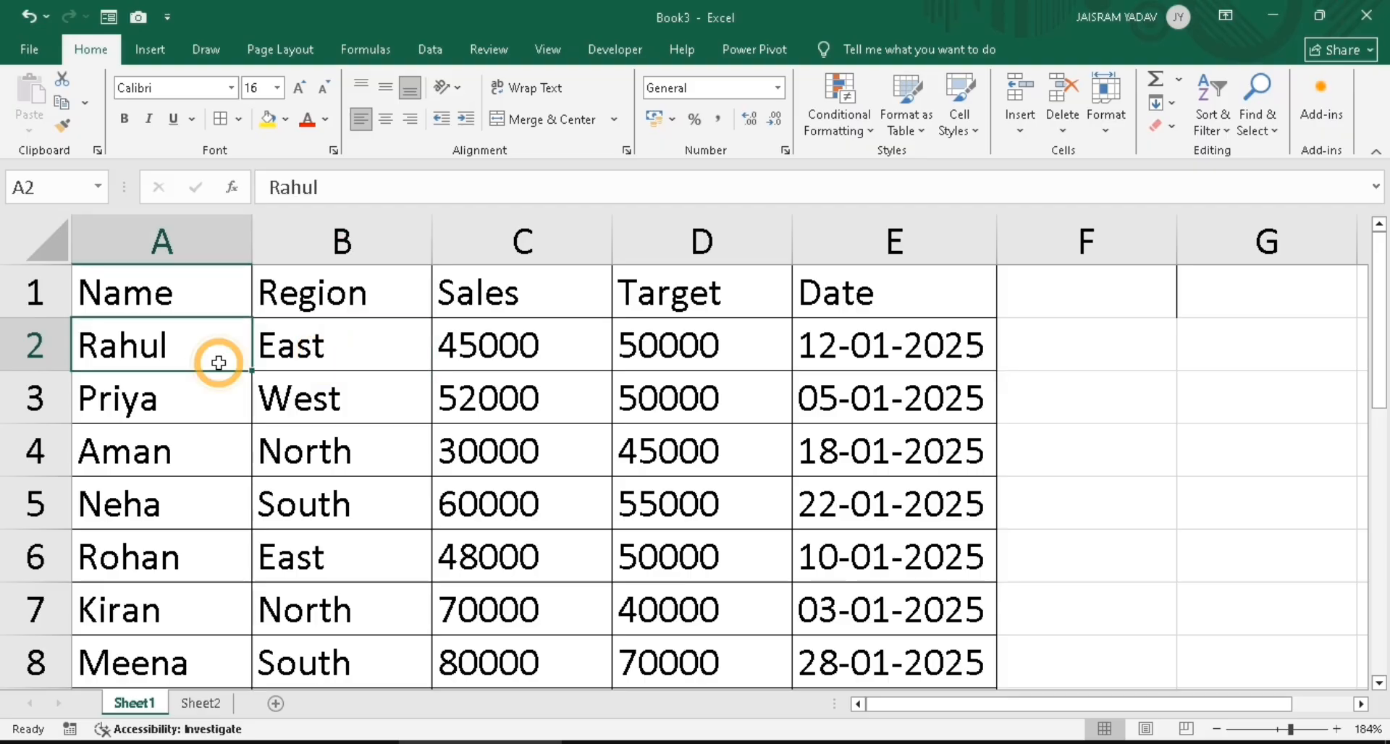
click(931, 452)
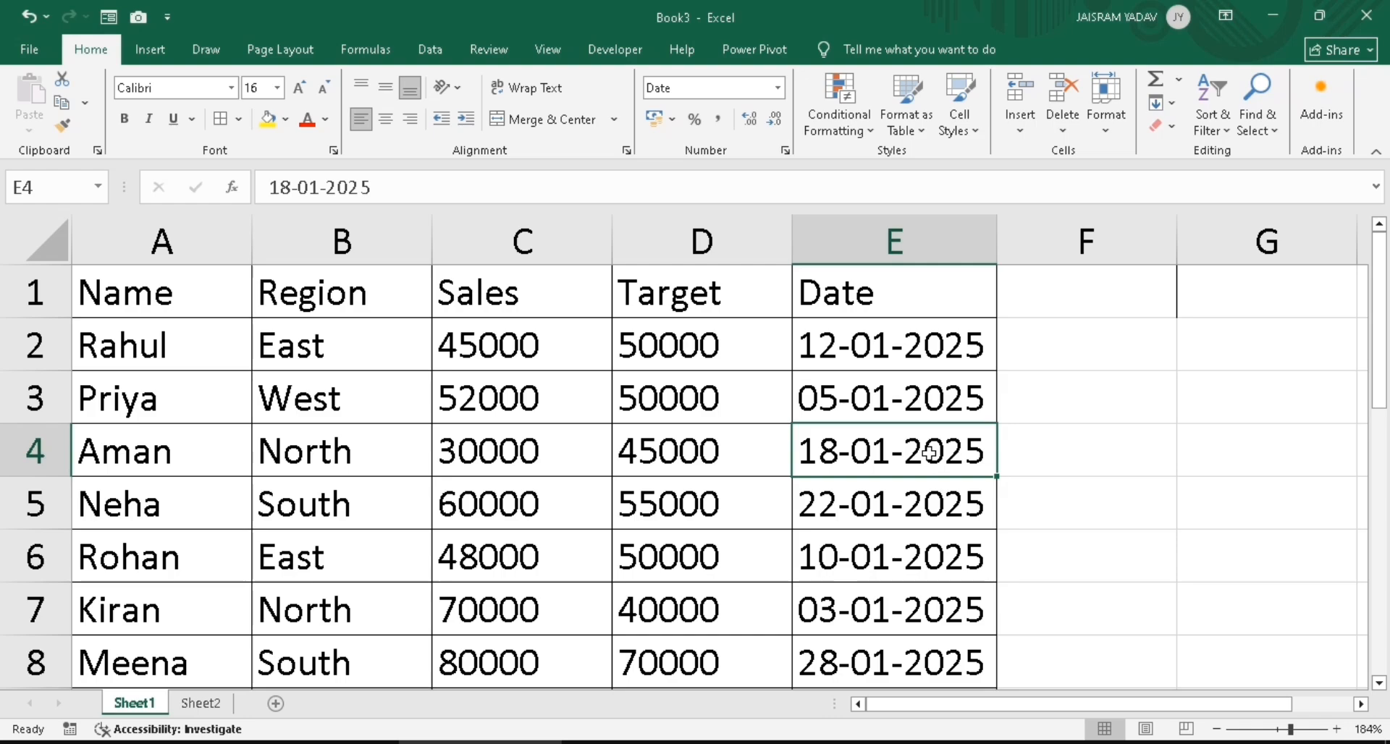
Select Rahul's row, then the Priya and Aman rows, then the whole table A1:E11
click(150, 350)
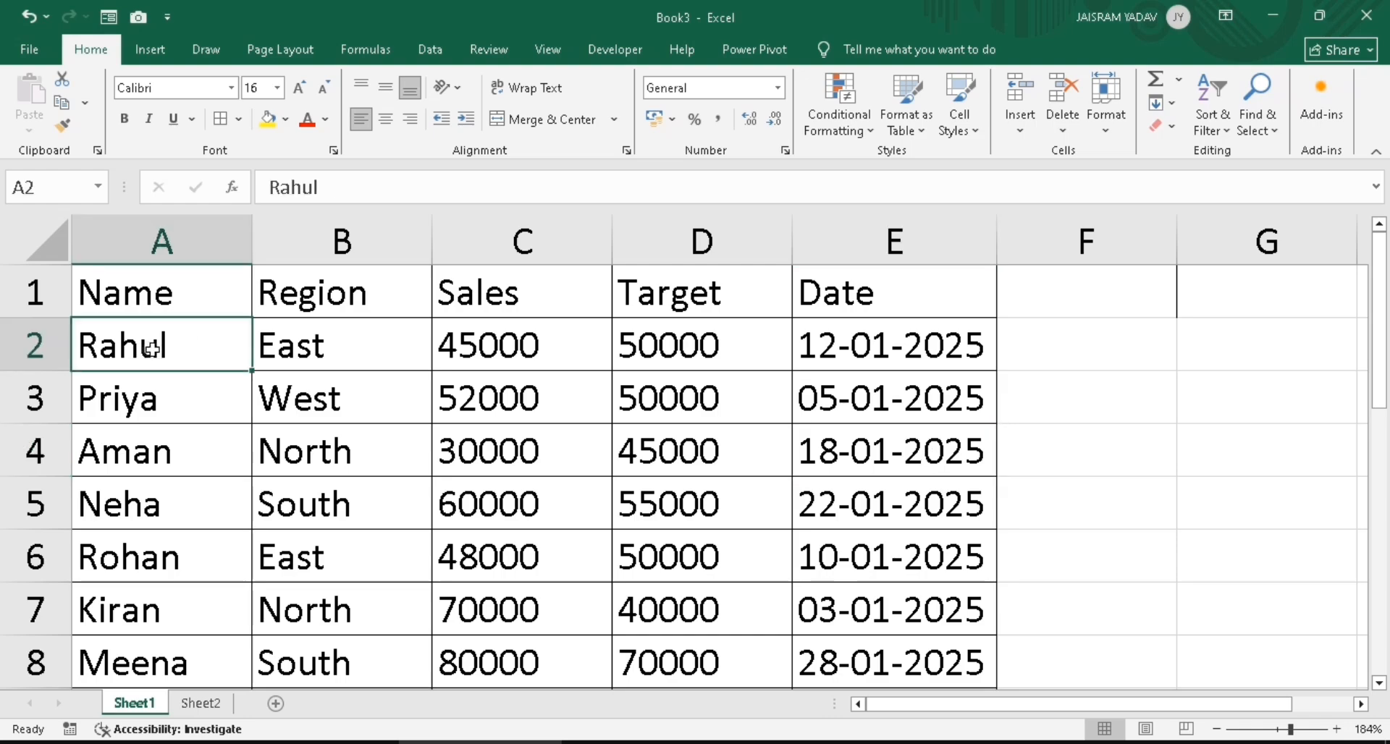
click(320, 336)
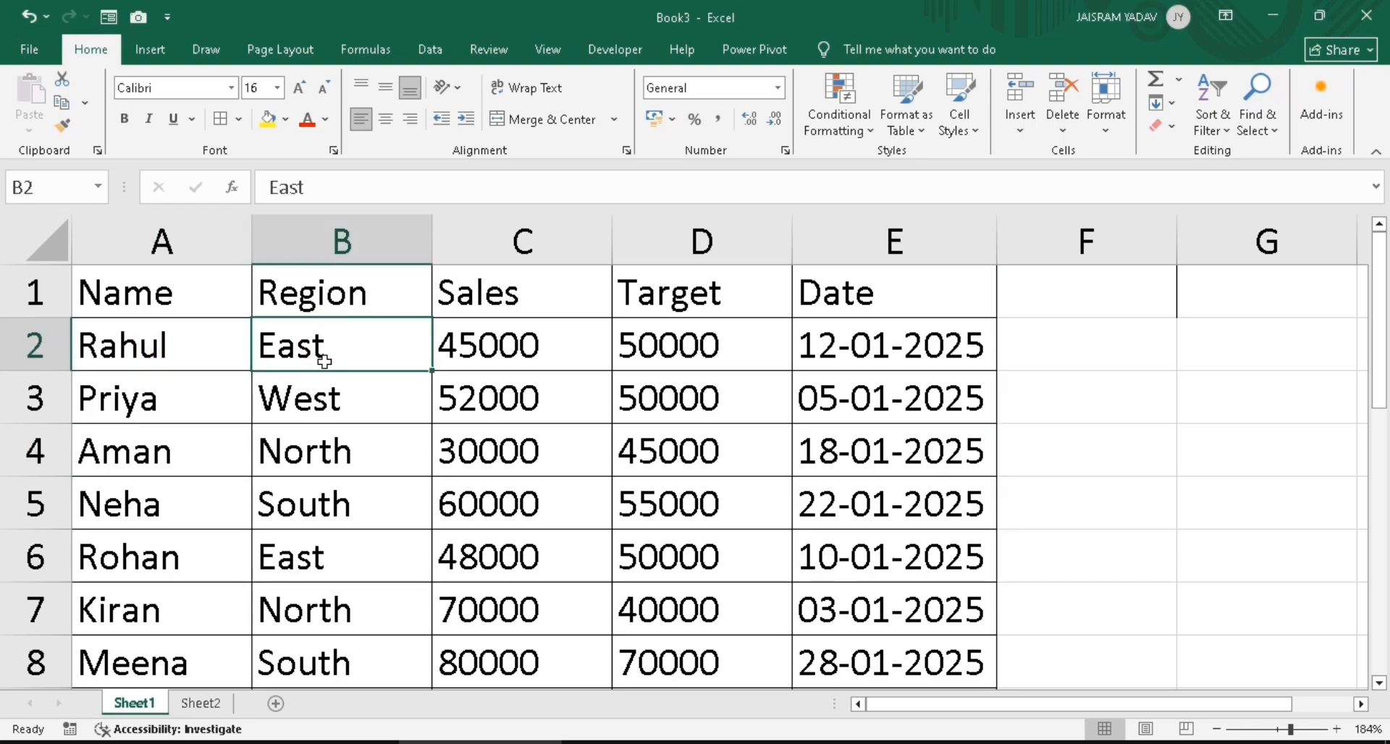
drag(159, 345, 950, 354)
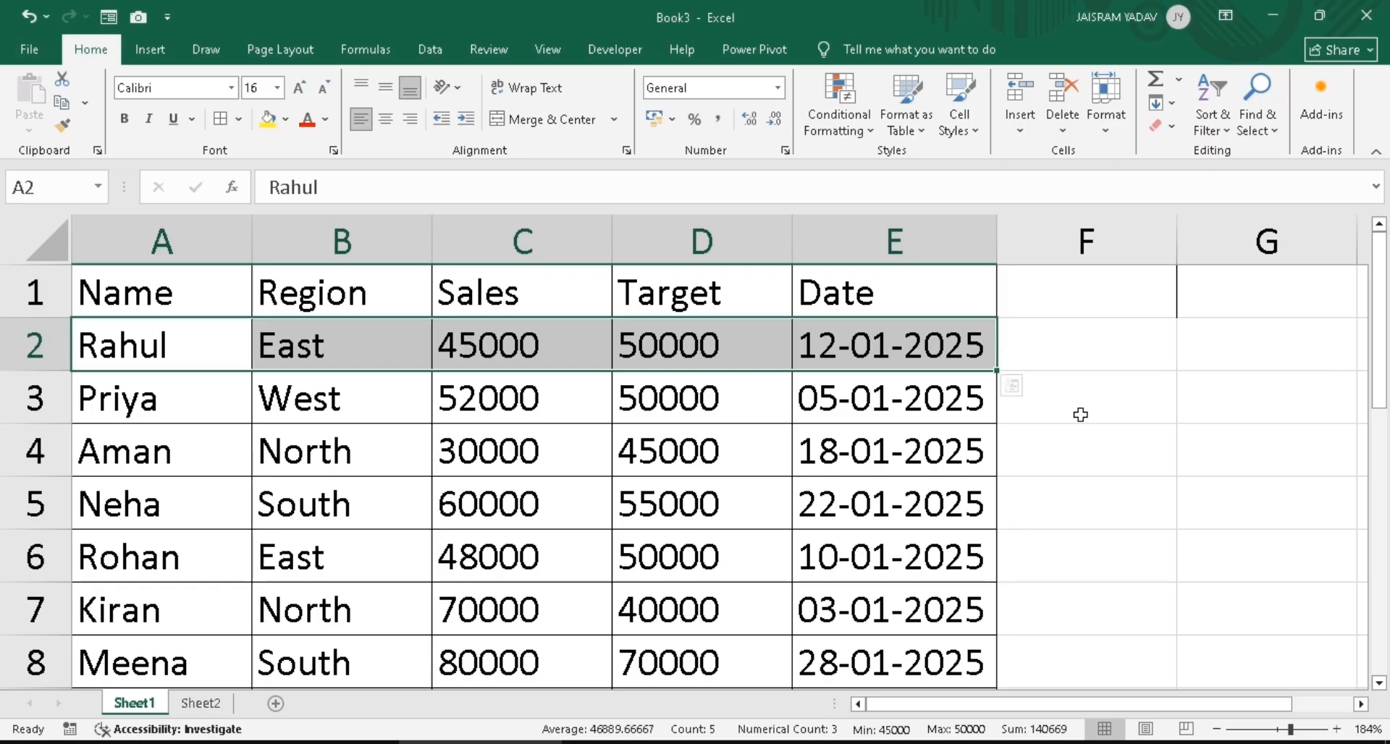
click(293, 406)
click(139, 398)
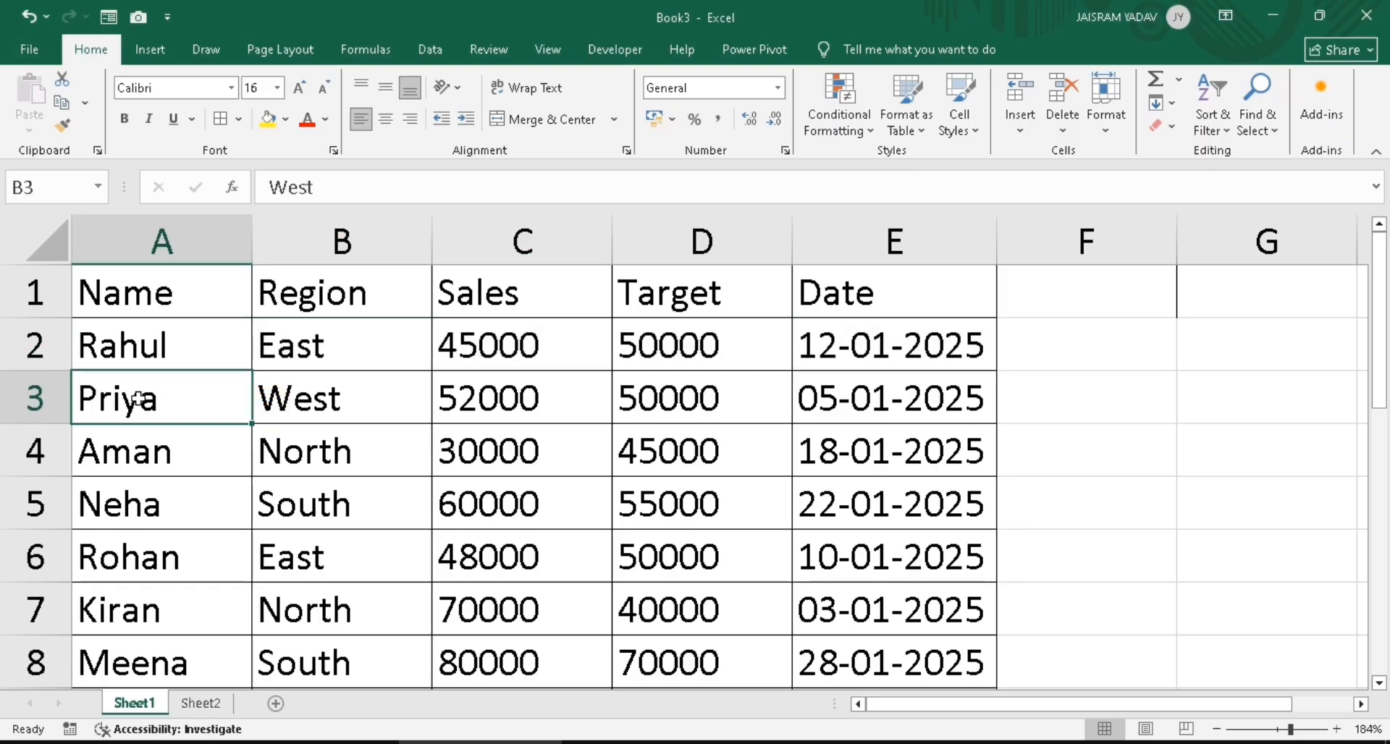
drag(139, 398, 896, 438)
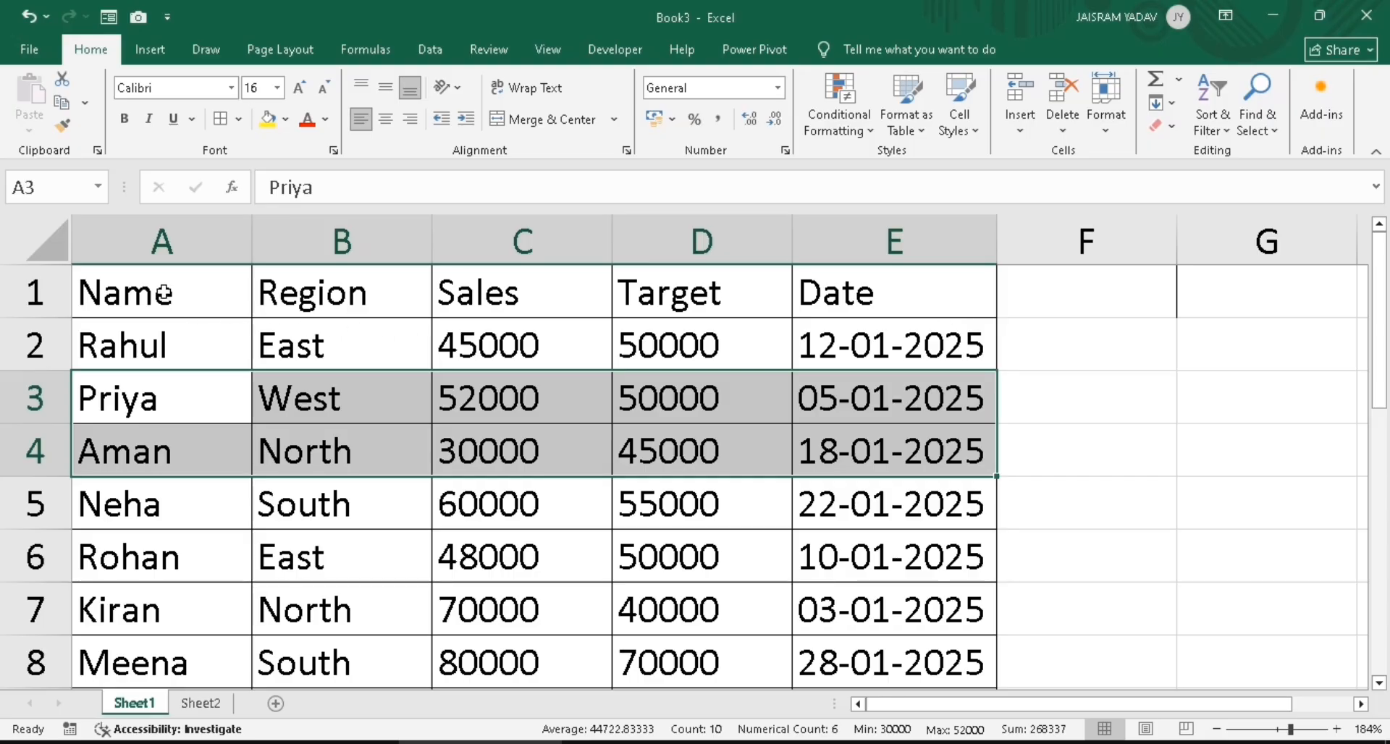
drag(164, 294, 916, 704)
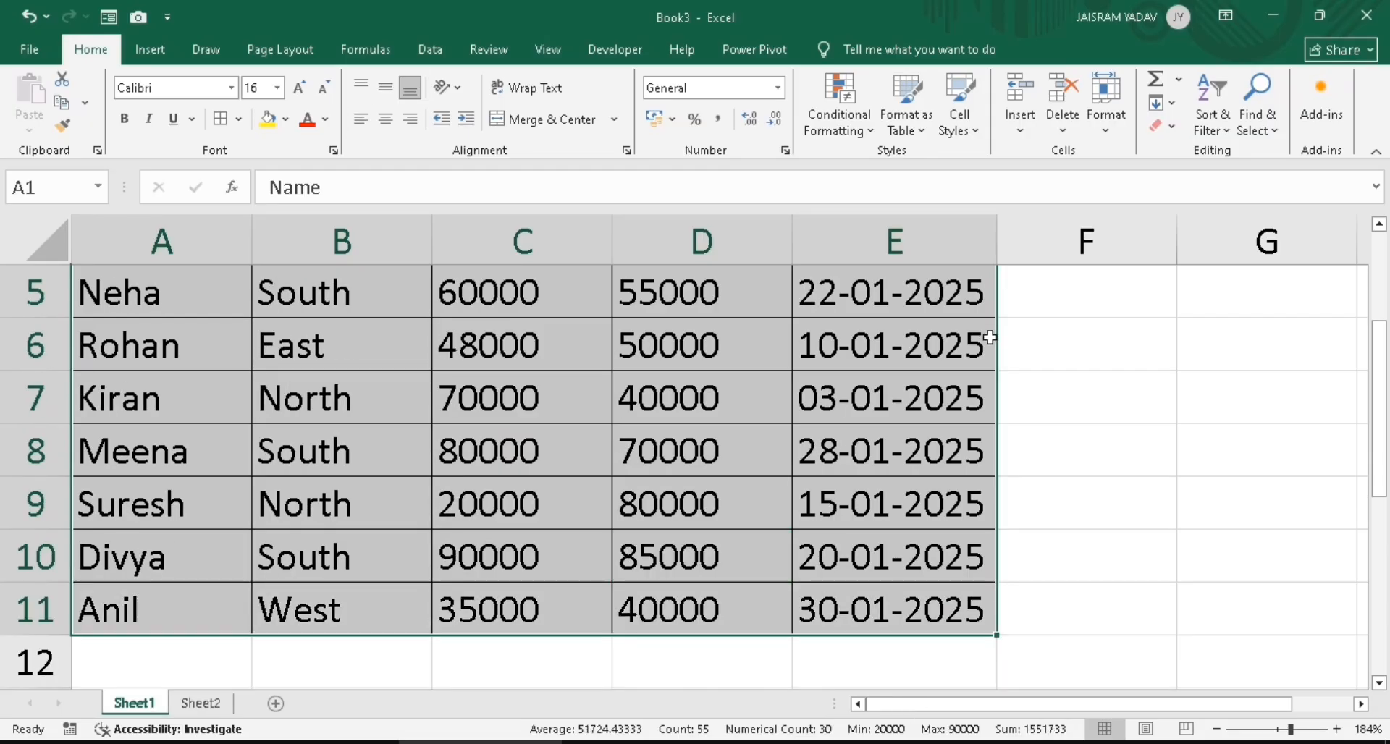
Begin a new conditional formatting rule using 'Use a formula to determine which cells to format'
click(839, 119)
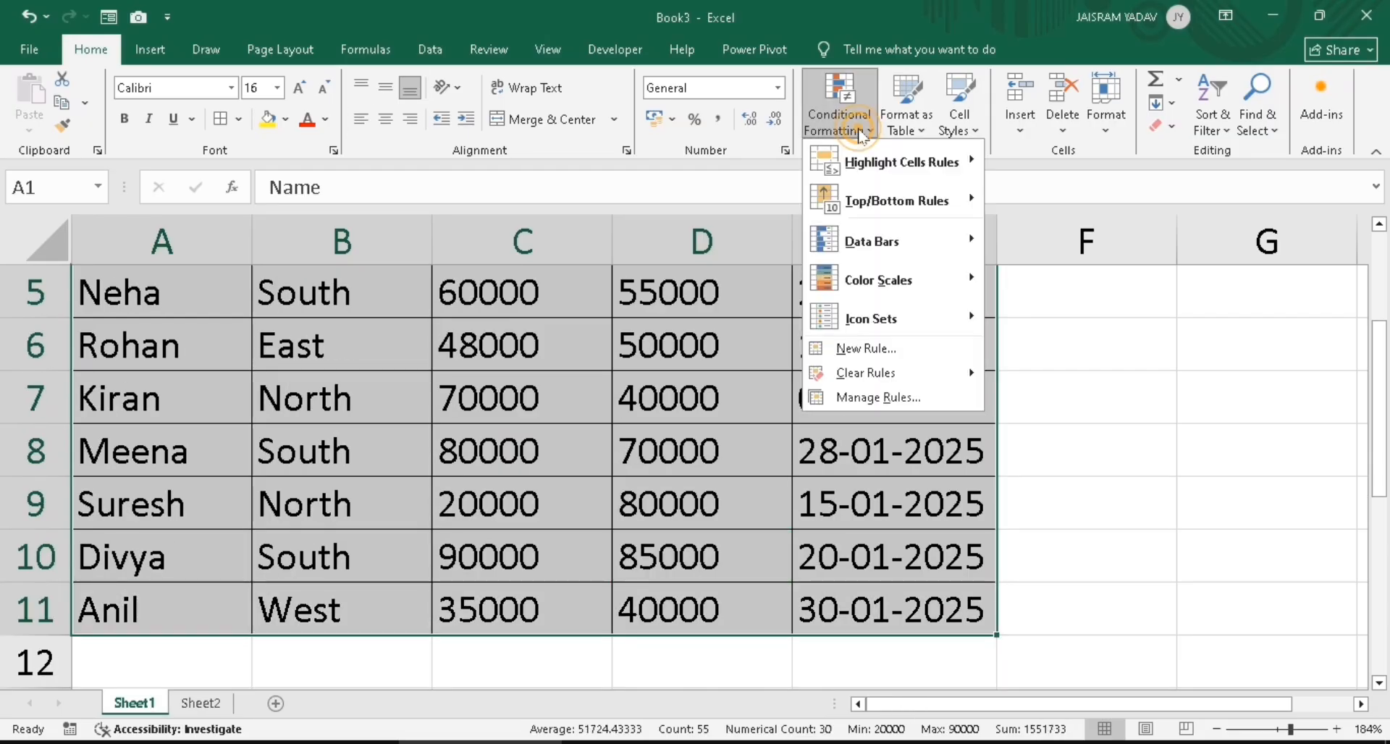
click(896, 354)
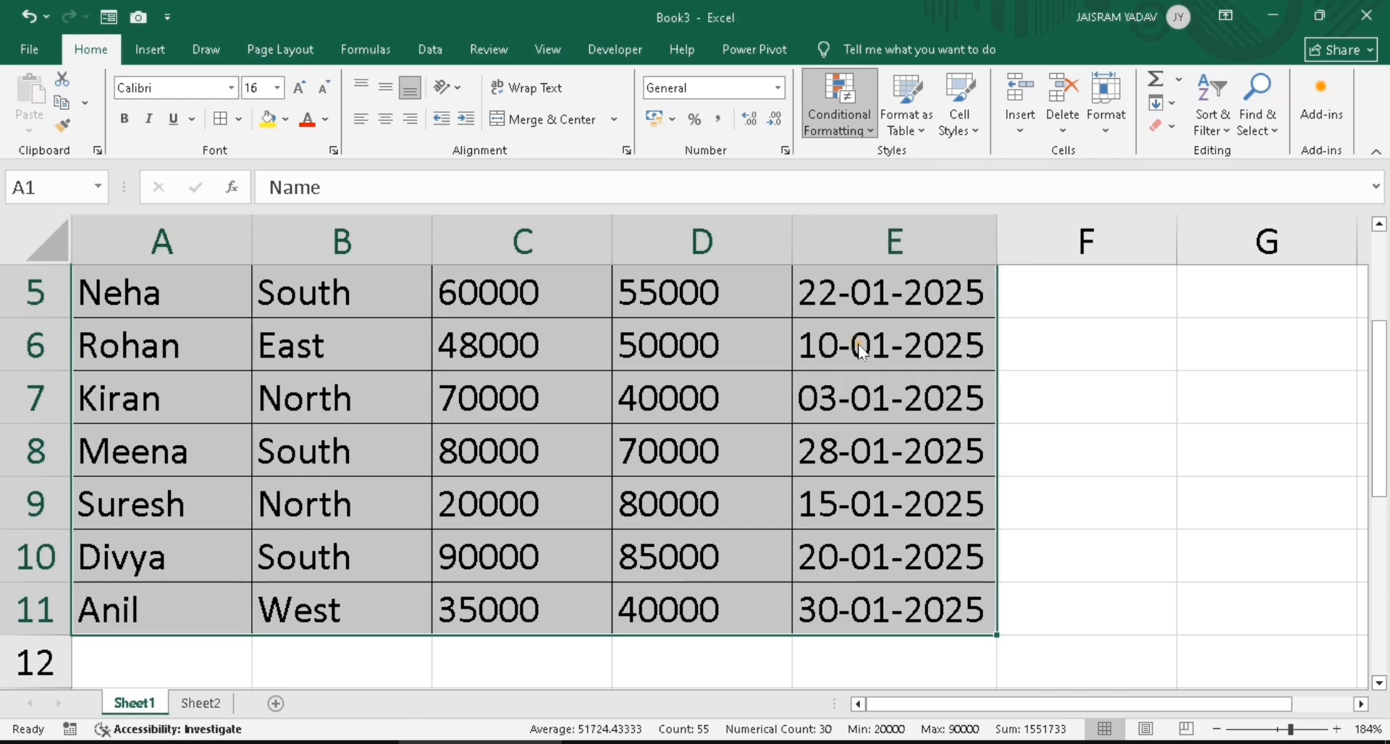
drag(427, 225, 959, 230)
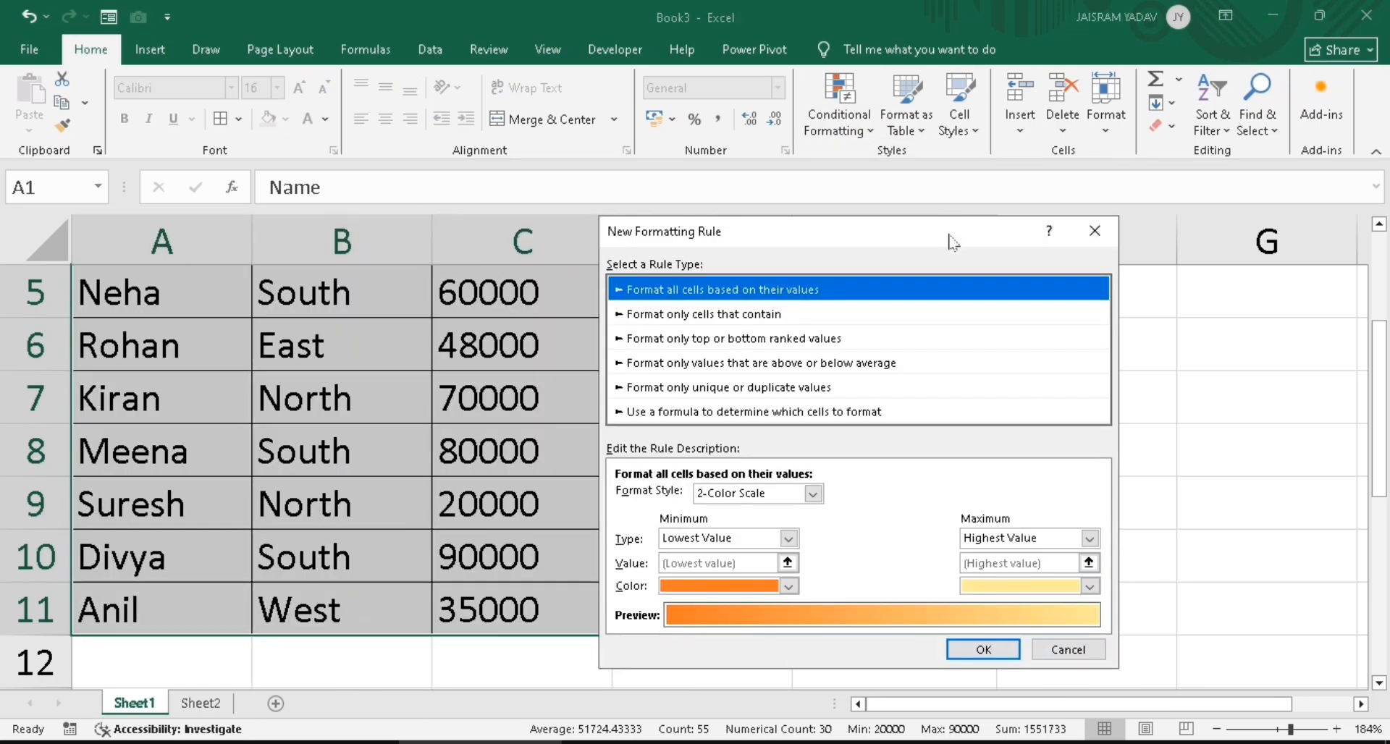
click(698, 412)
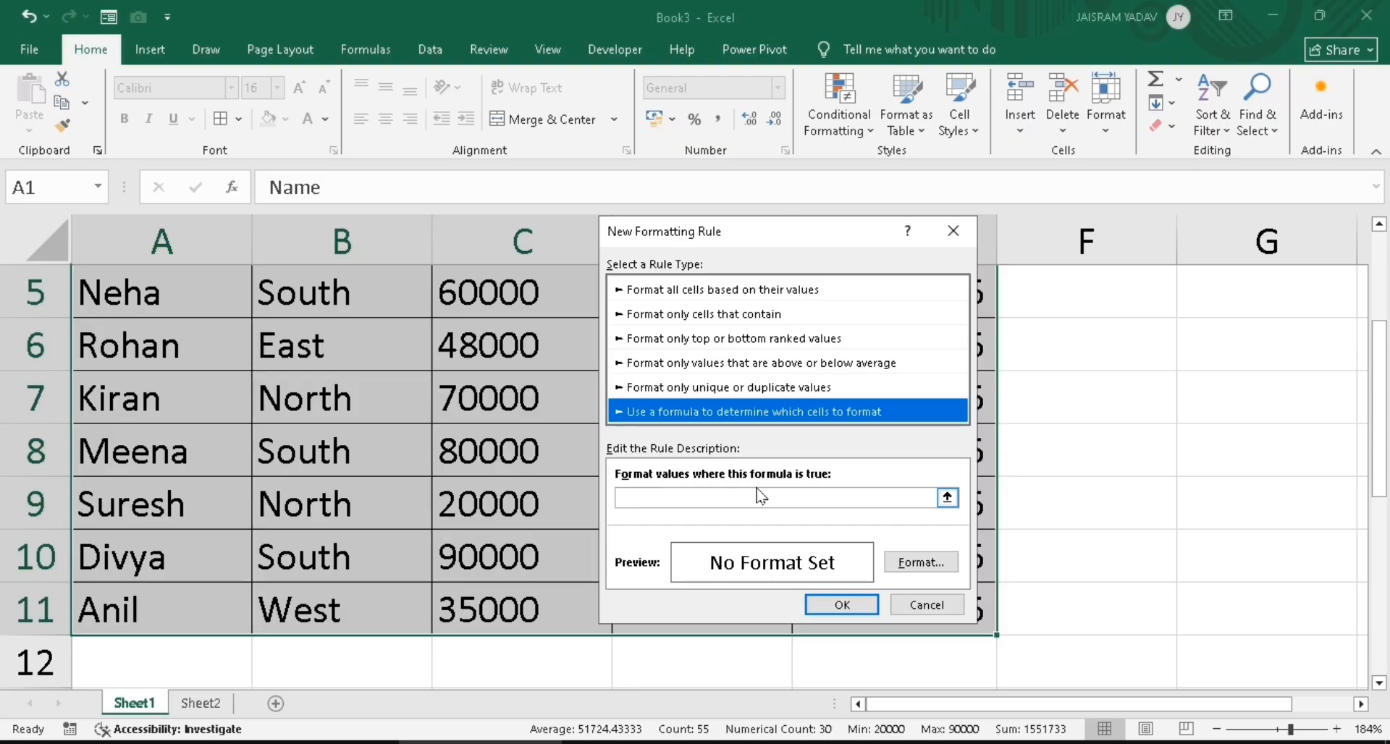
Enter the rule formula =$B1="East", referencing B1 with a relative row
click(711, 500)
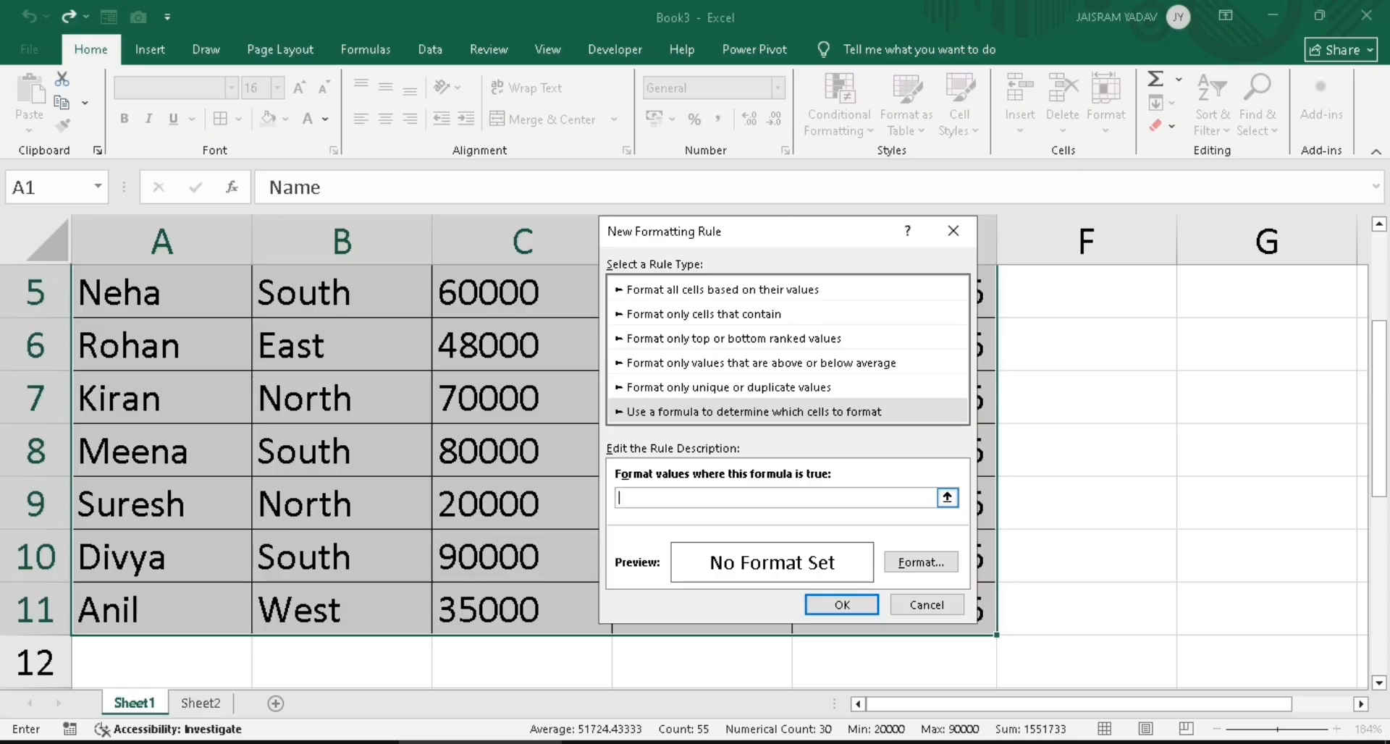
text(=)
drag(818, 231, 1095, 232)
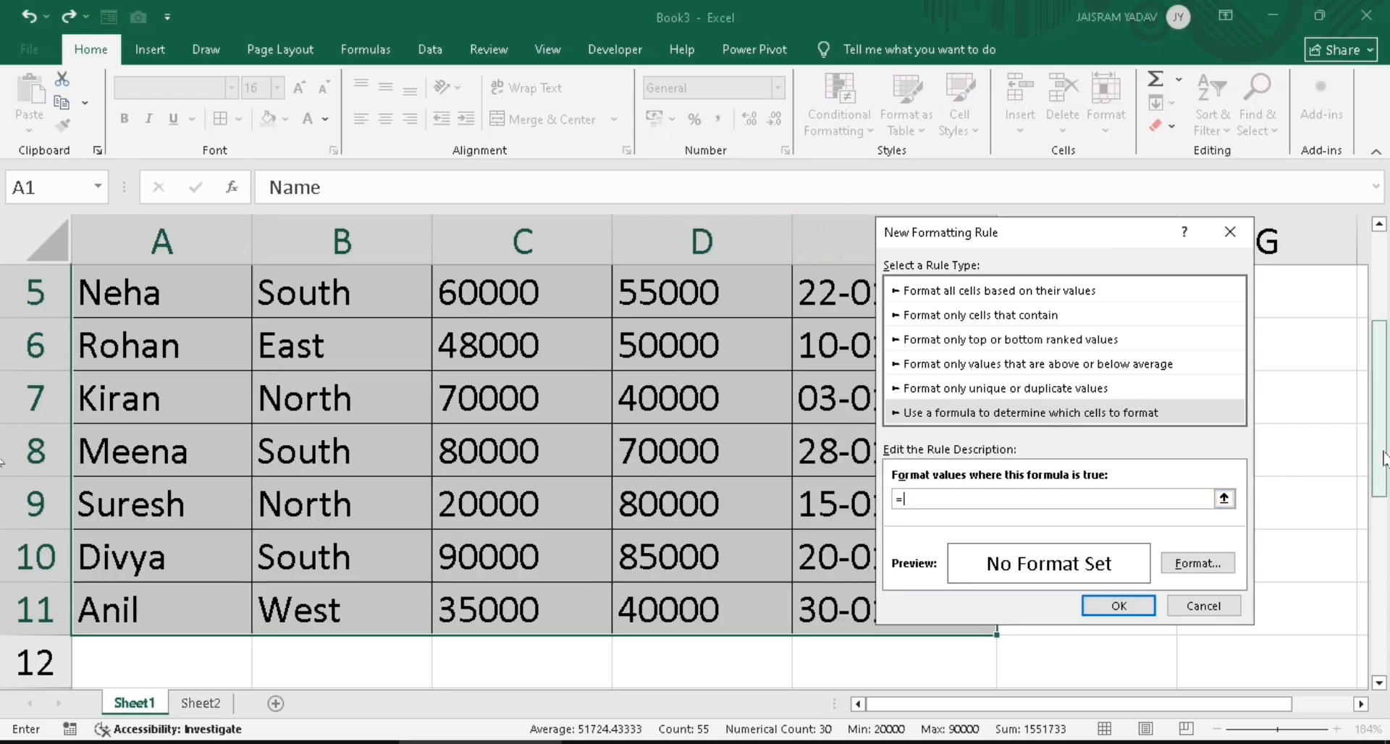
drag(1380, 456, 1381, 368)
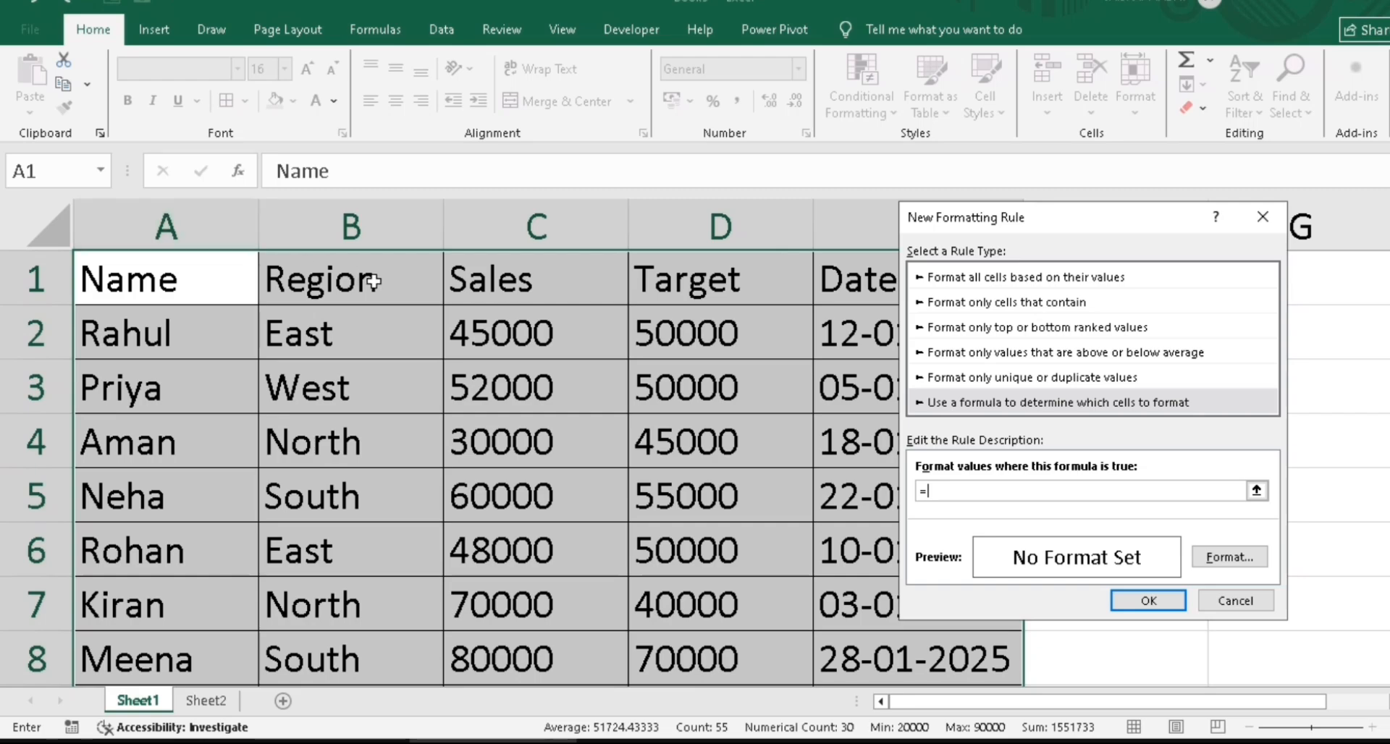
click(373, 282)
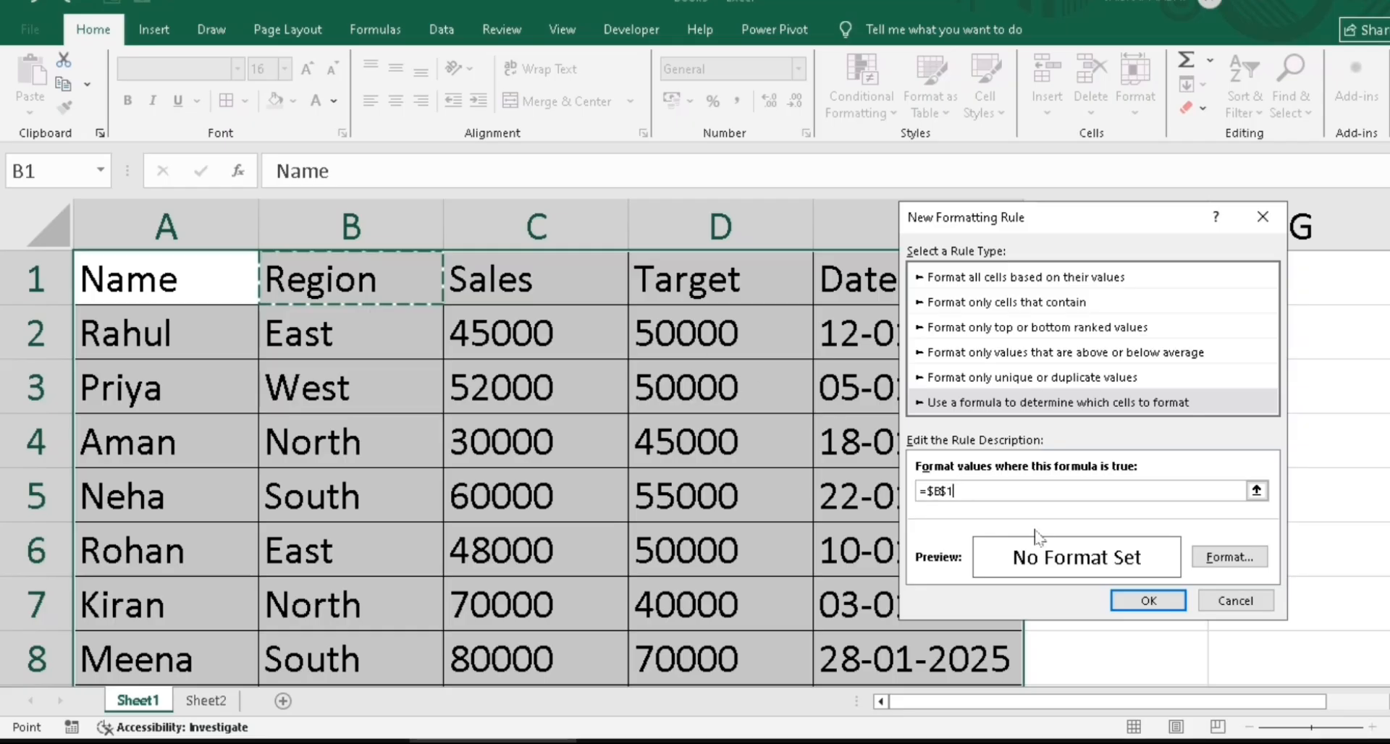
click(941, 492)
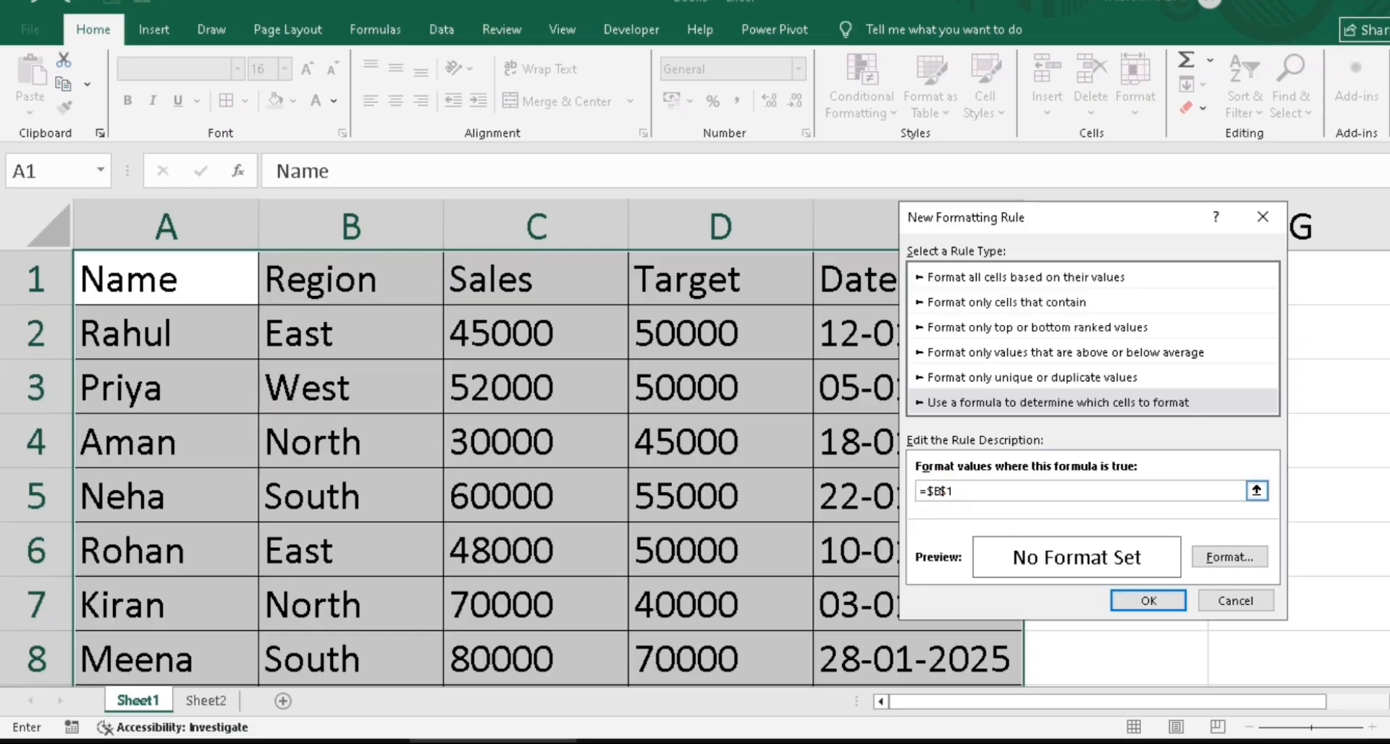
click(947, 495)
key(BackSpace)
click(951, 492)
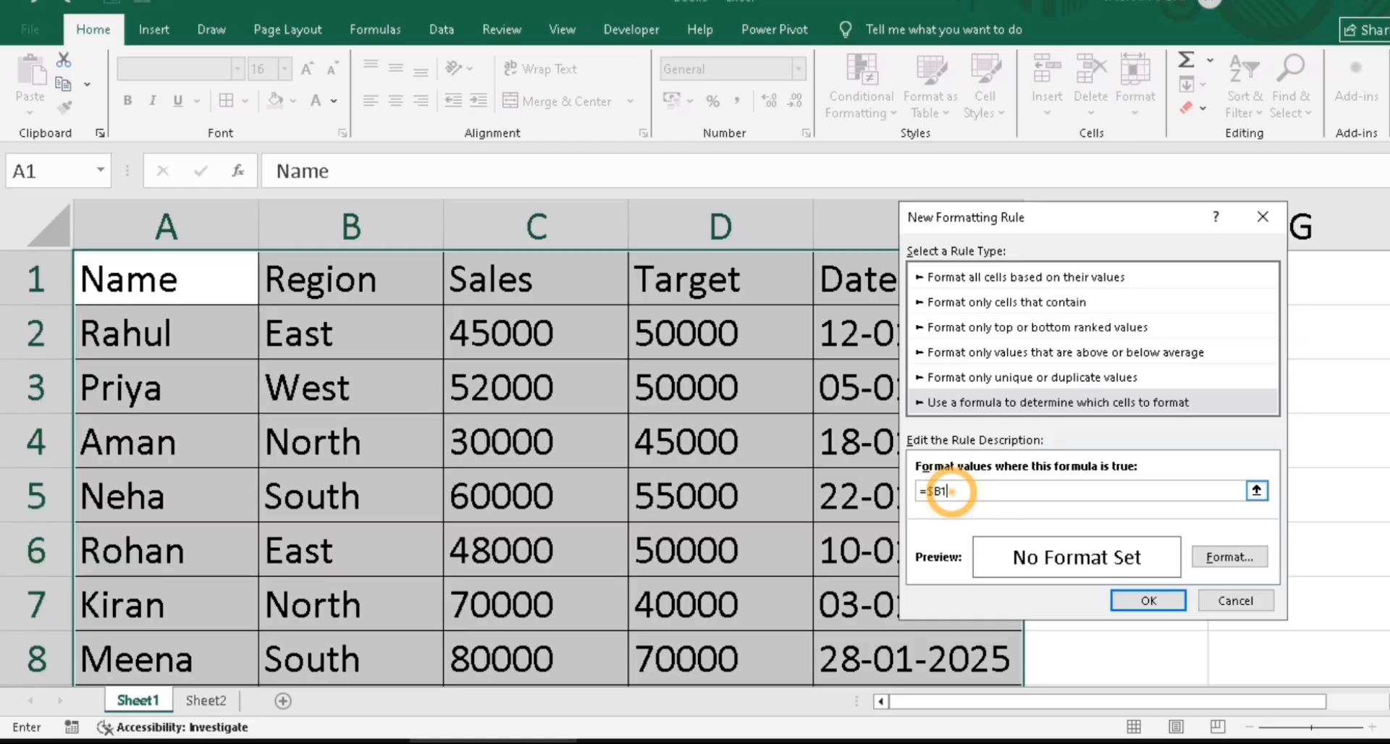
text(=)
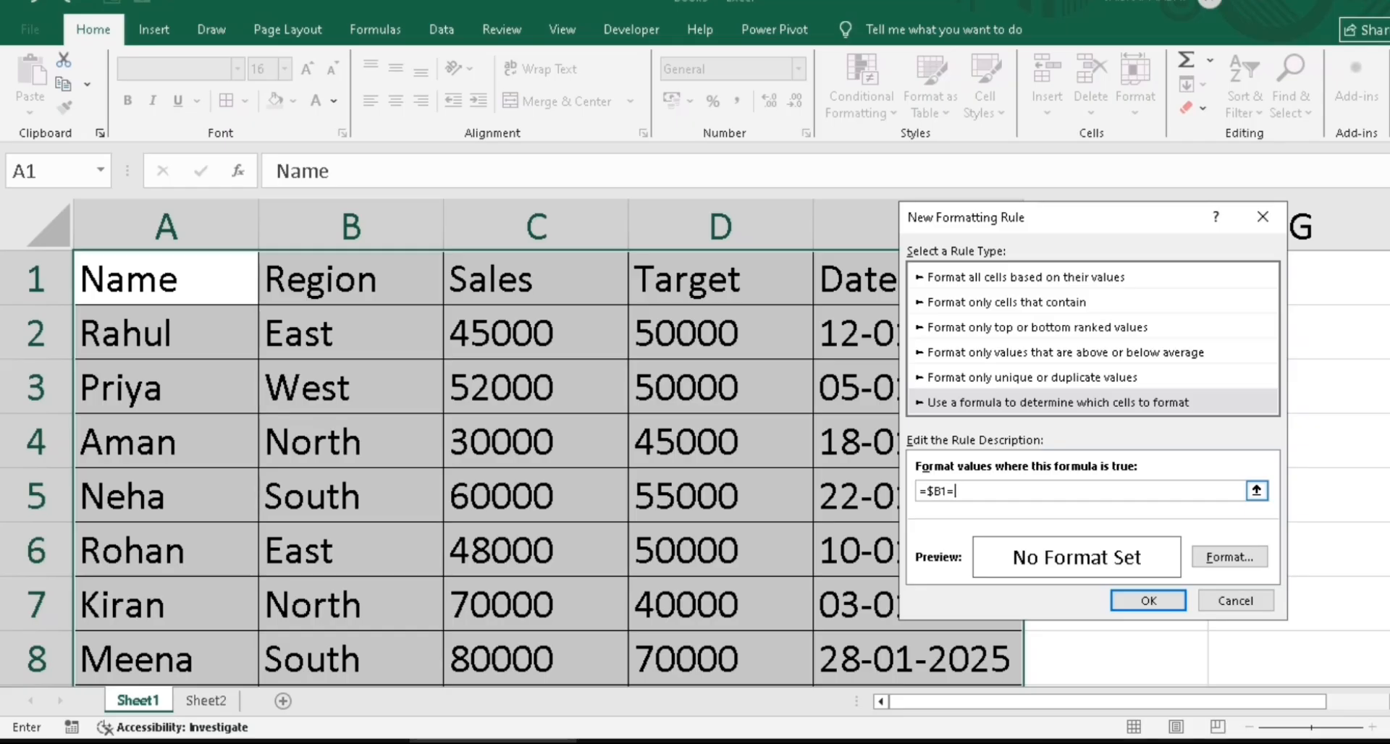
text("EAst")
drag(1070, 224, 704, 206)
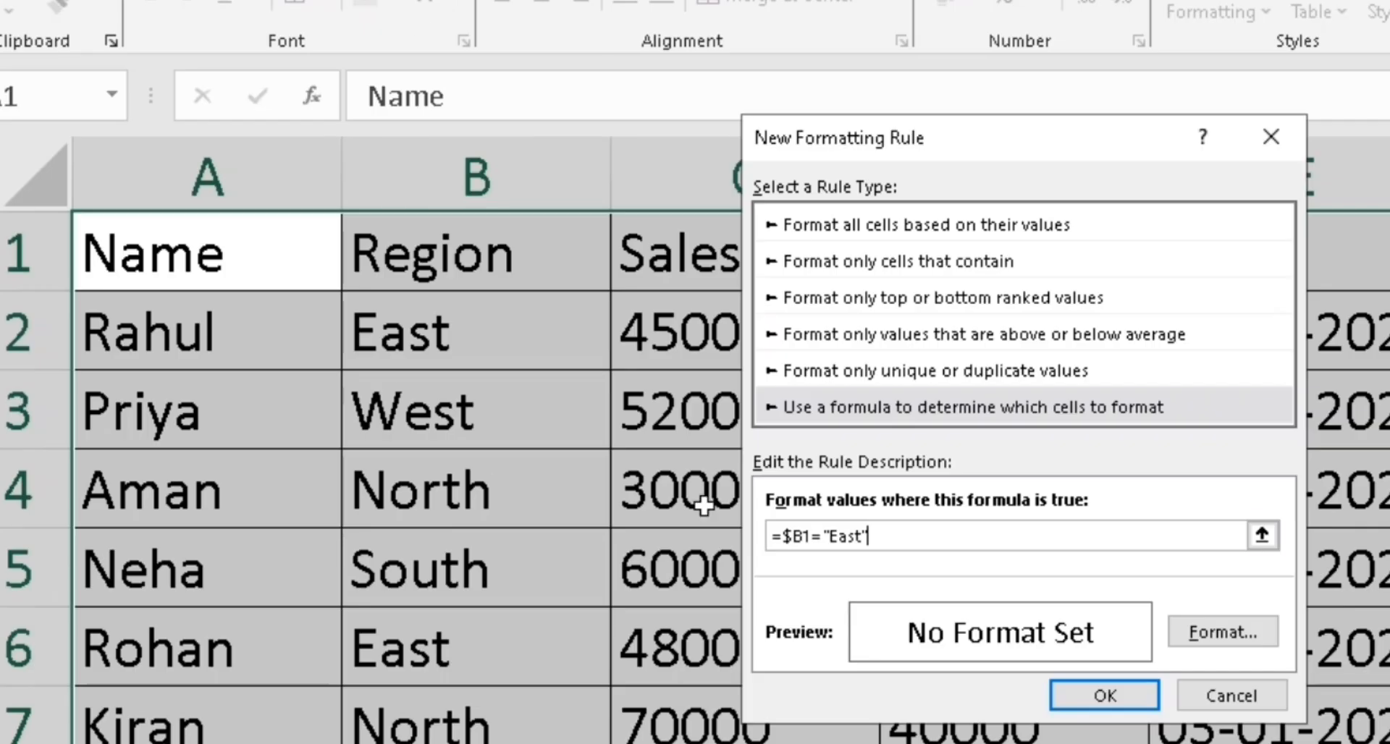
Give the East rule a yellow fill and apply it, highlighting rows 2 and 6
click(1236, 632)
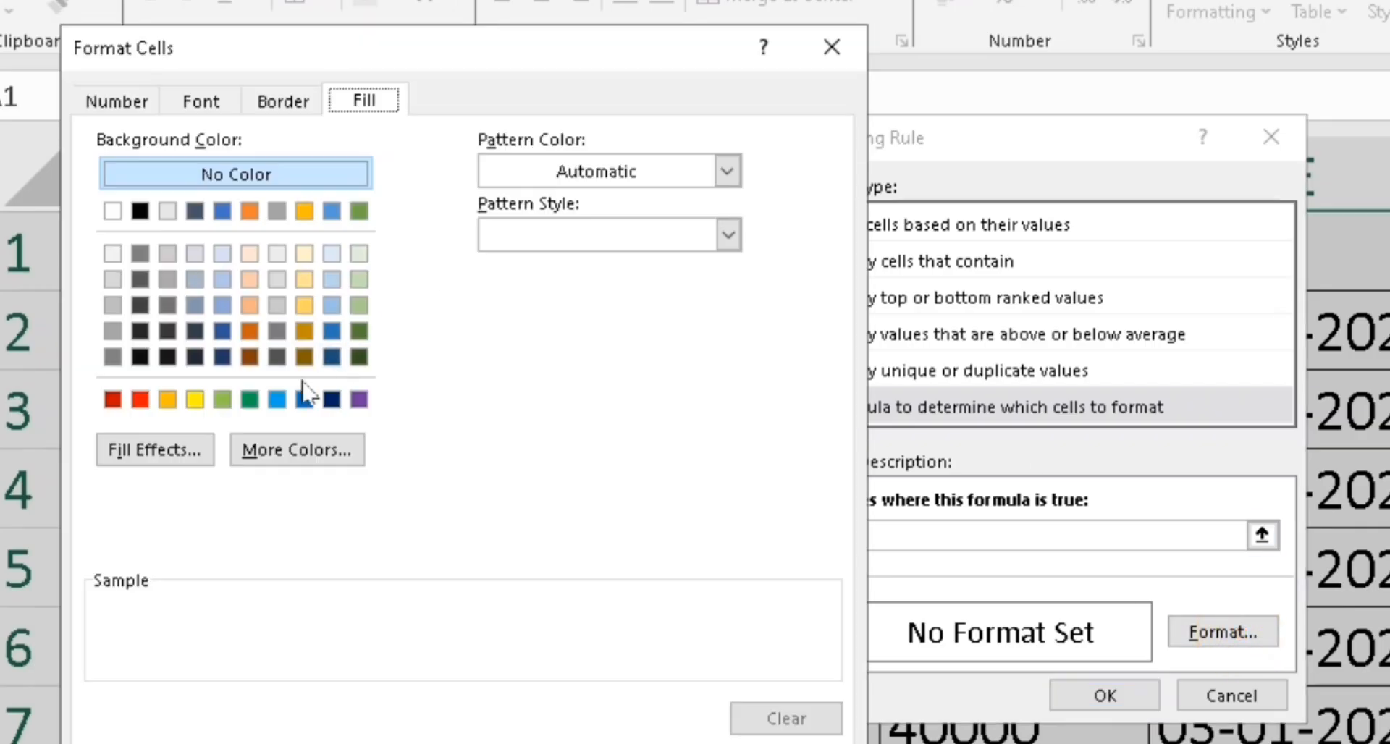
click(195, 398)
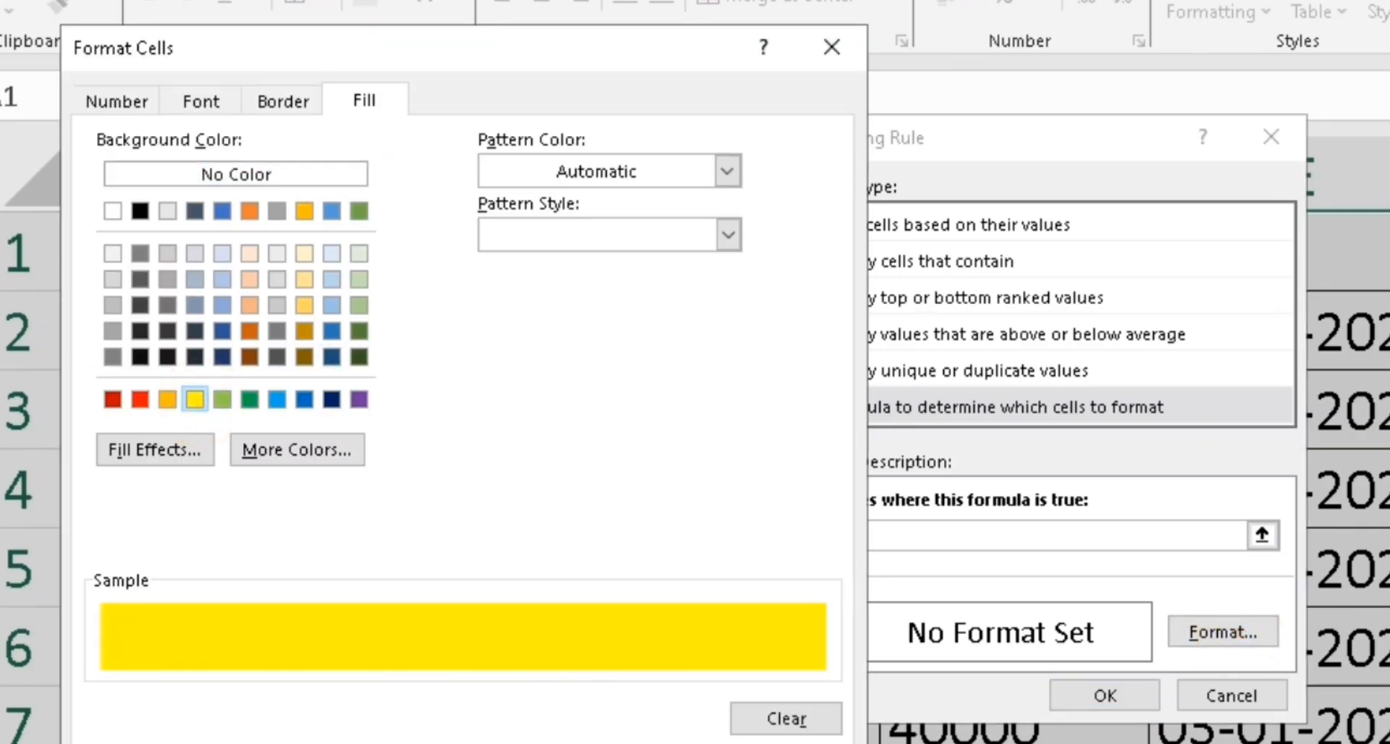
click(670, 743)
click(1105, 695)
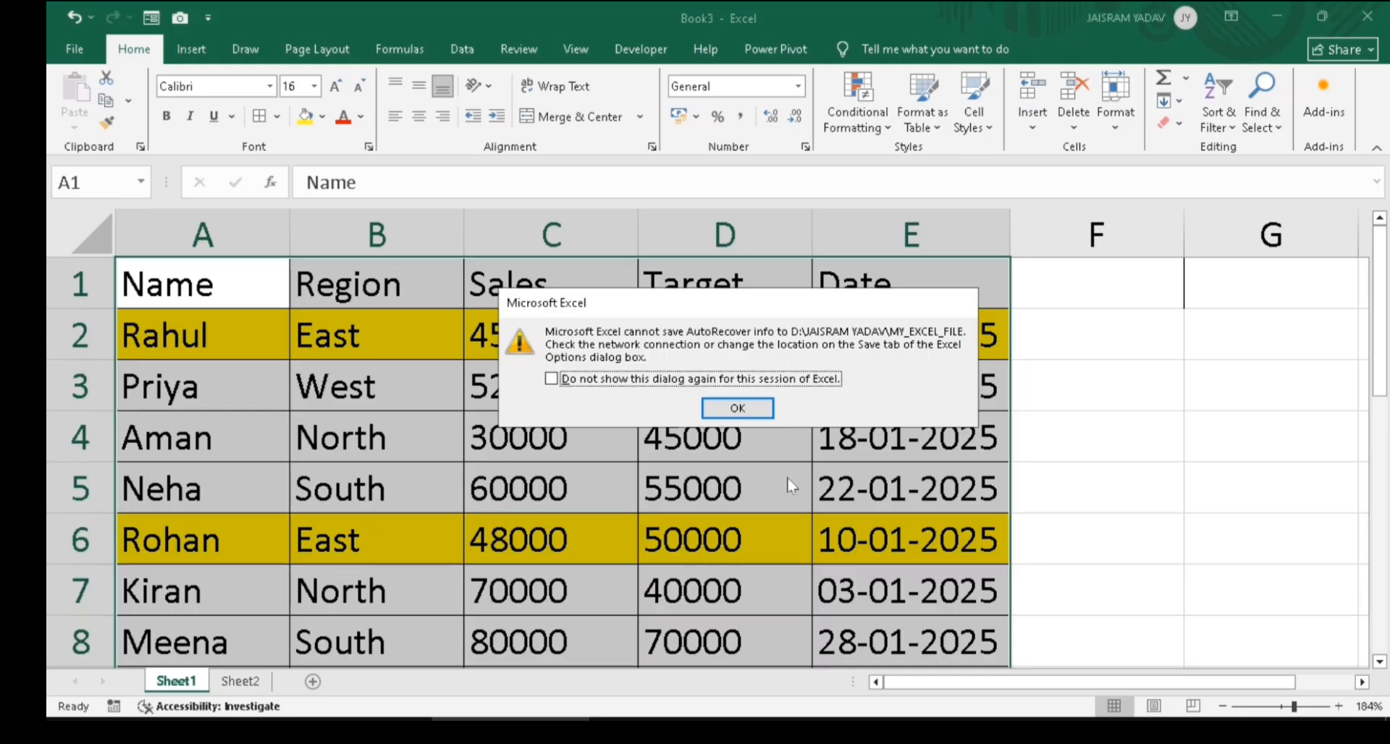
click(1046, 444)
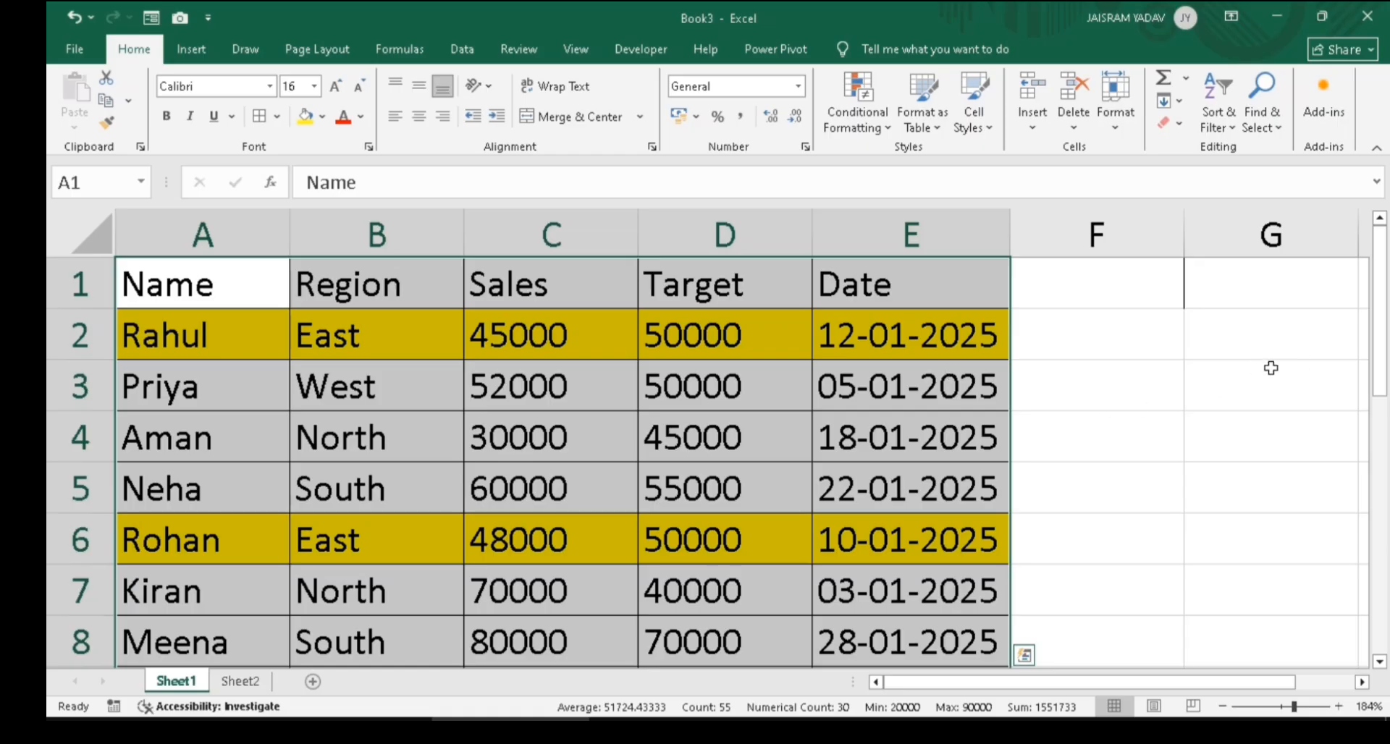
mouse_move(1373, 368)
mouse_down()
mouse_move(1373, 384)
mouse_move(1373, 366)
mouse_up()
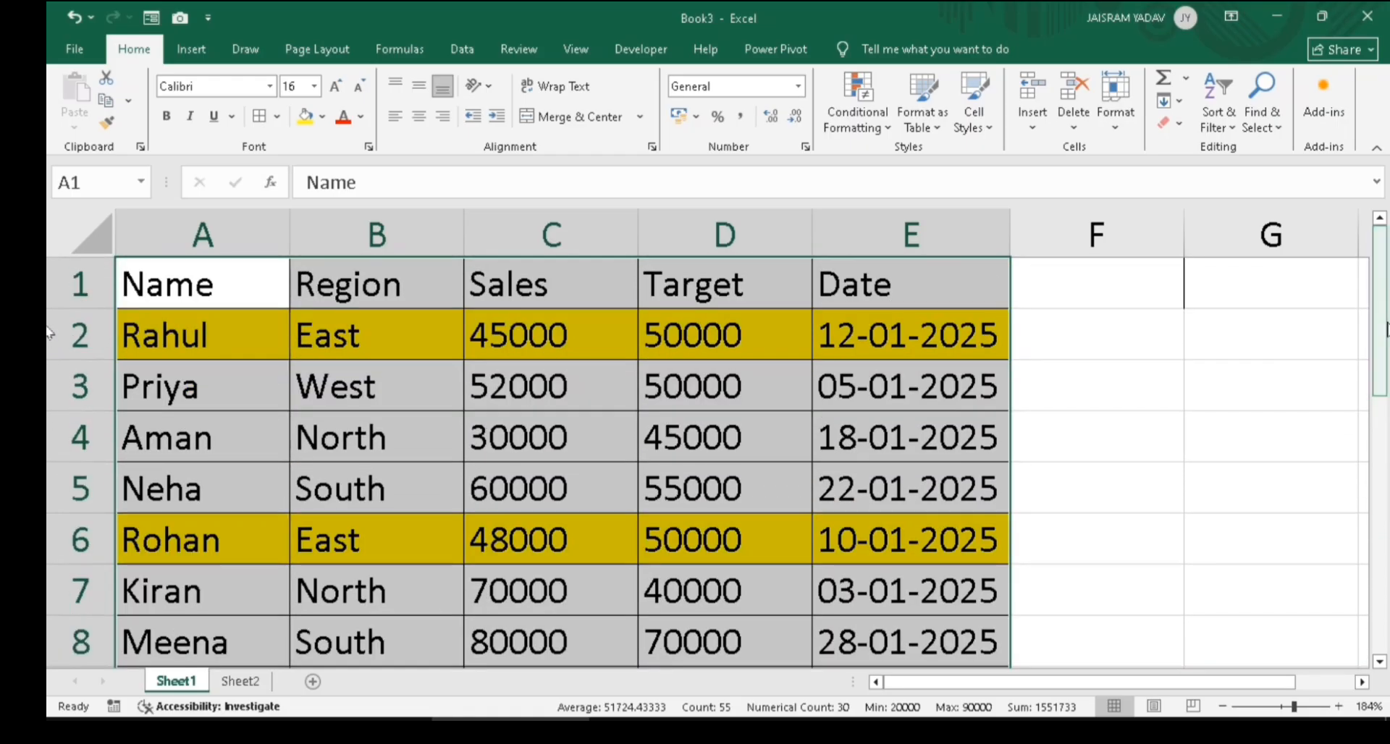
click(865, 123)
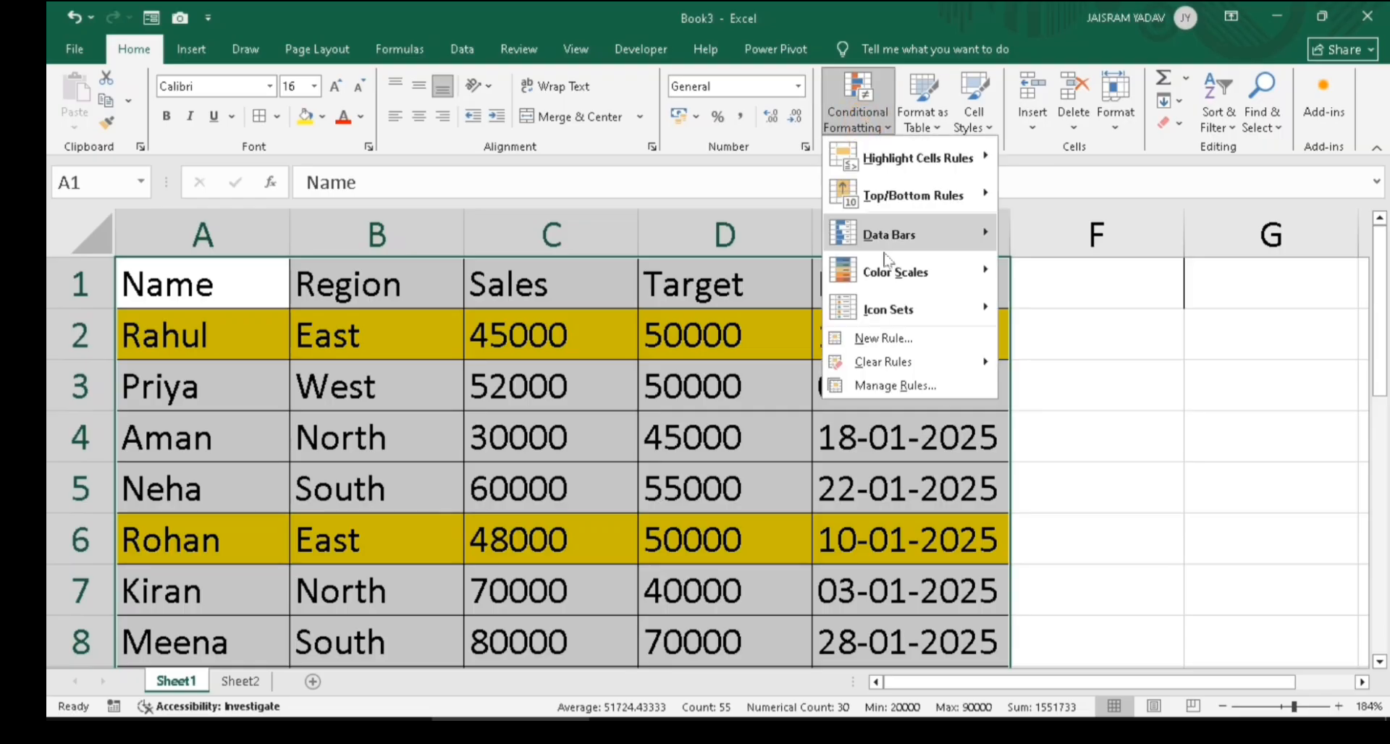
In Manage Rules, change the East rule's formula to =$B1=$G$1 and apply it
click(896, 386)
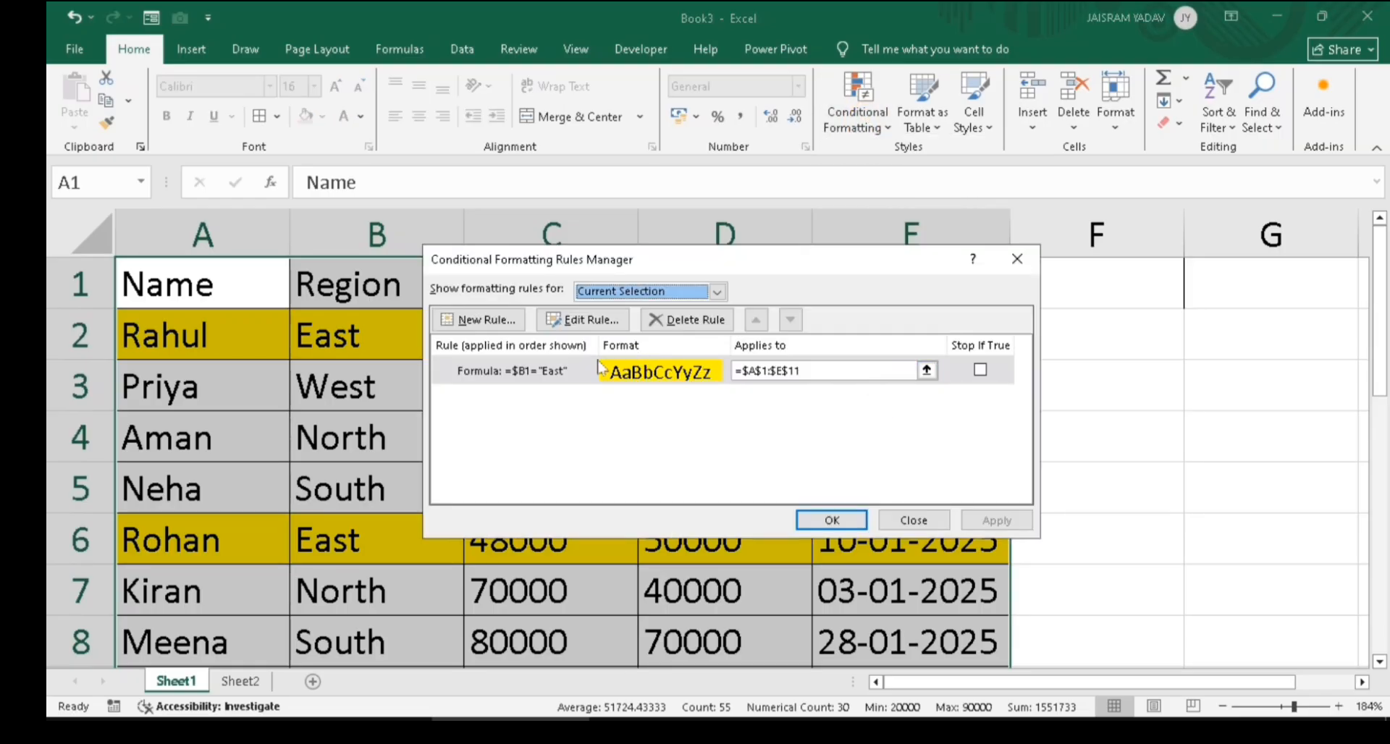
click(553, 372)
click(585, 321)
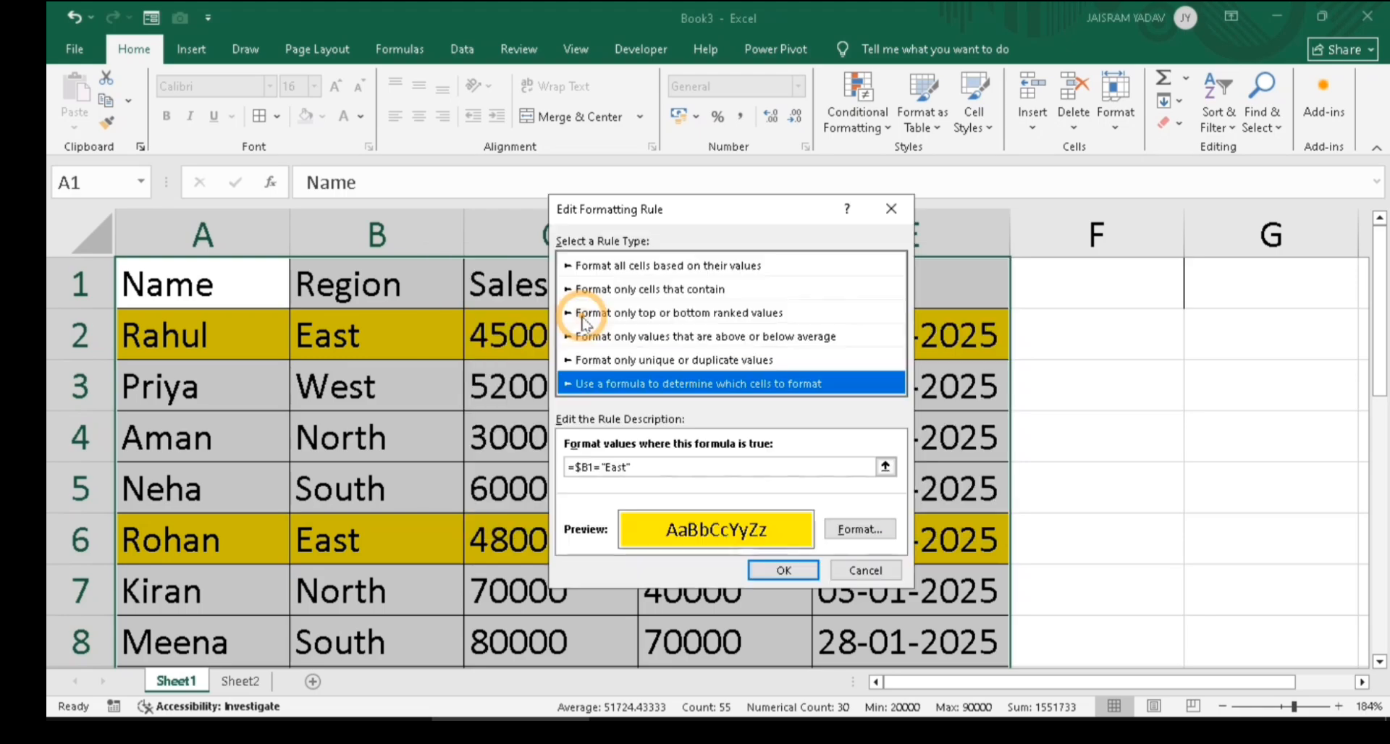
click(626, 467)
click(645, 467)
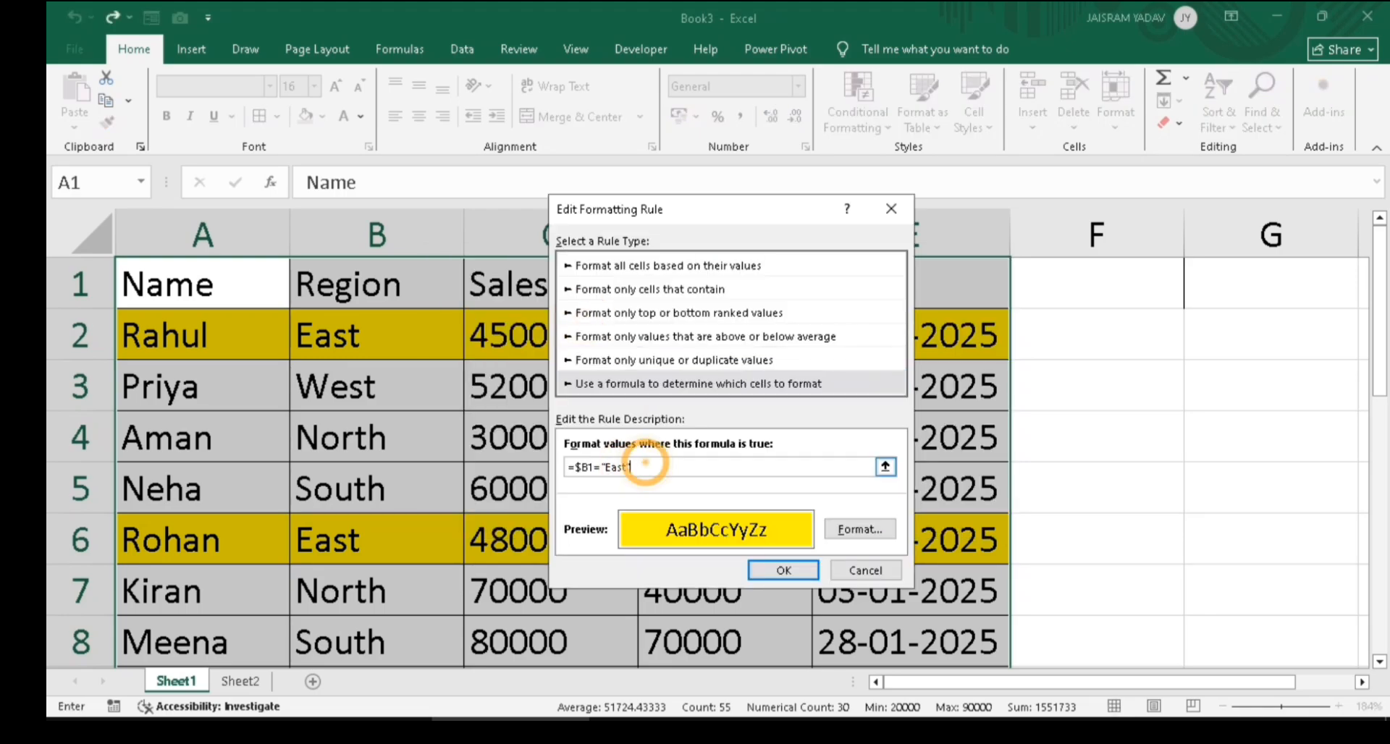
key(BackSpace)
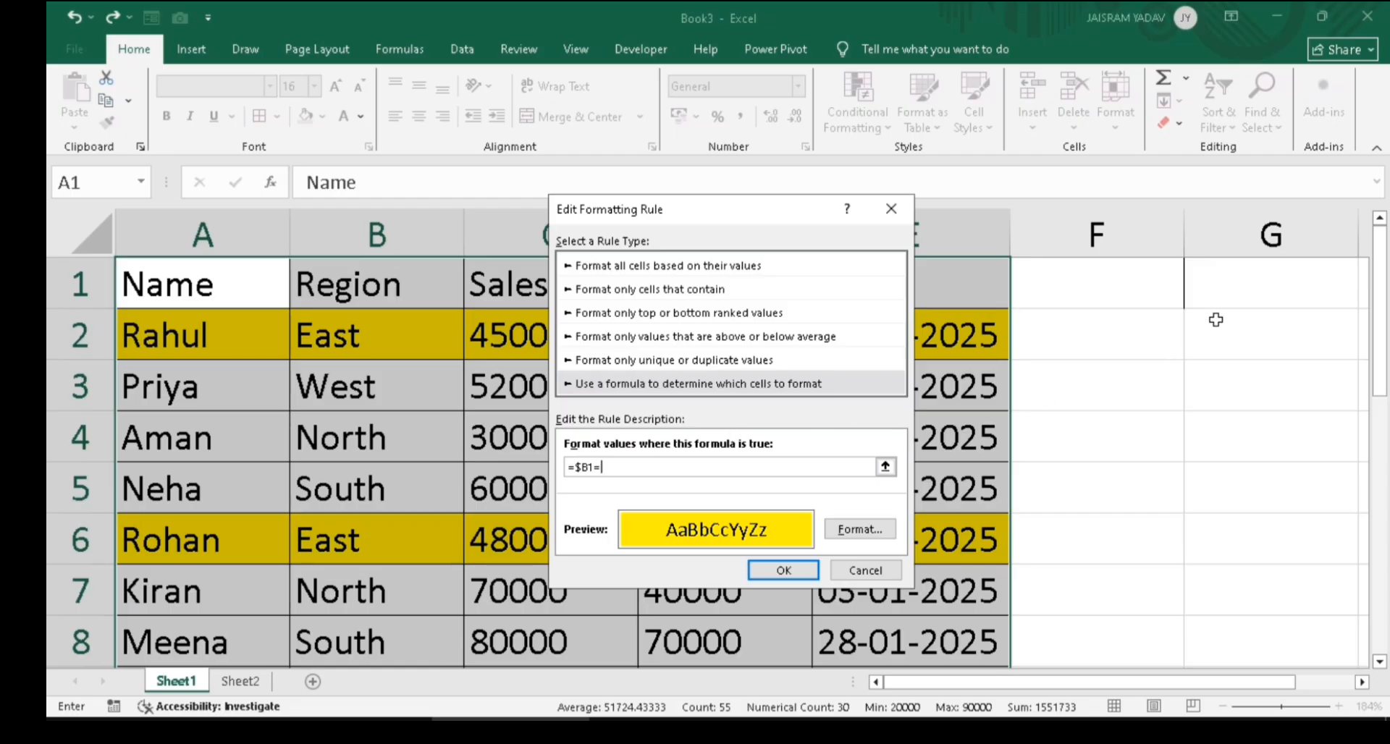
click(1219, 289)
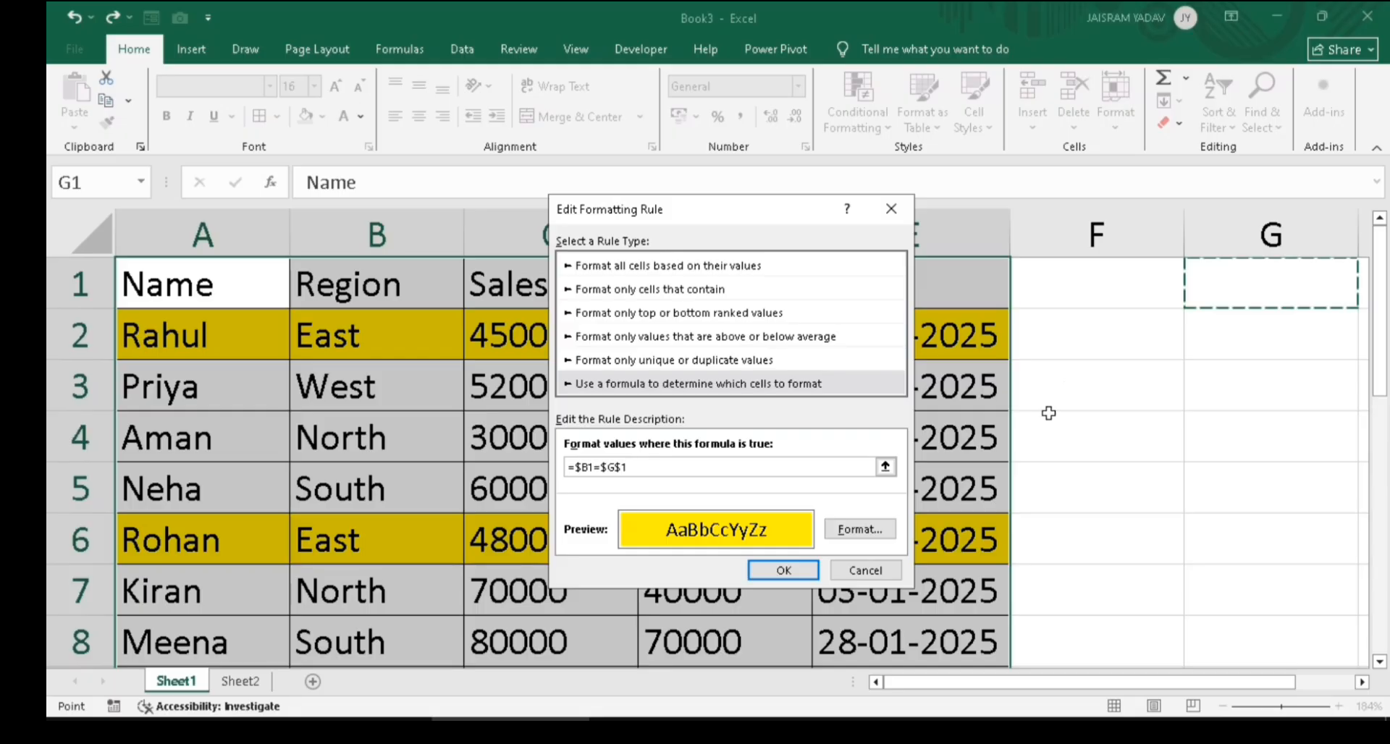
click(783, 570)
click(831, 520)
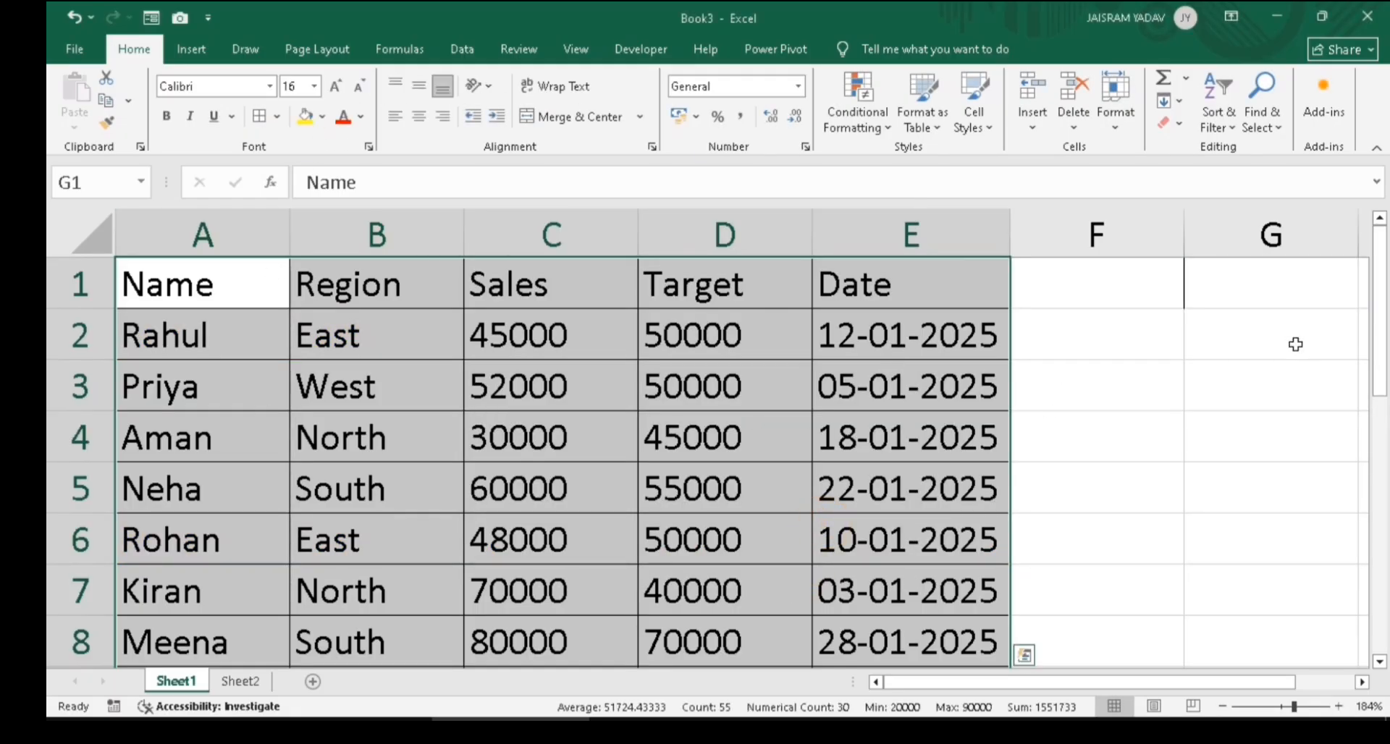
Enter West in G1 to test the region highlighting
click(1229, 282)
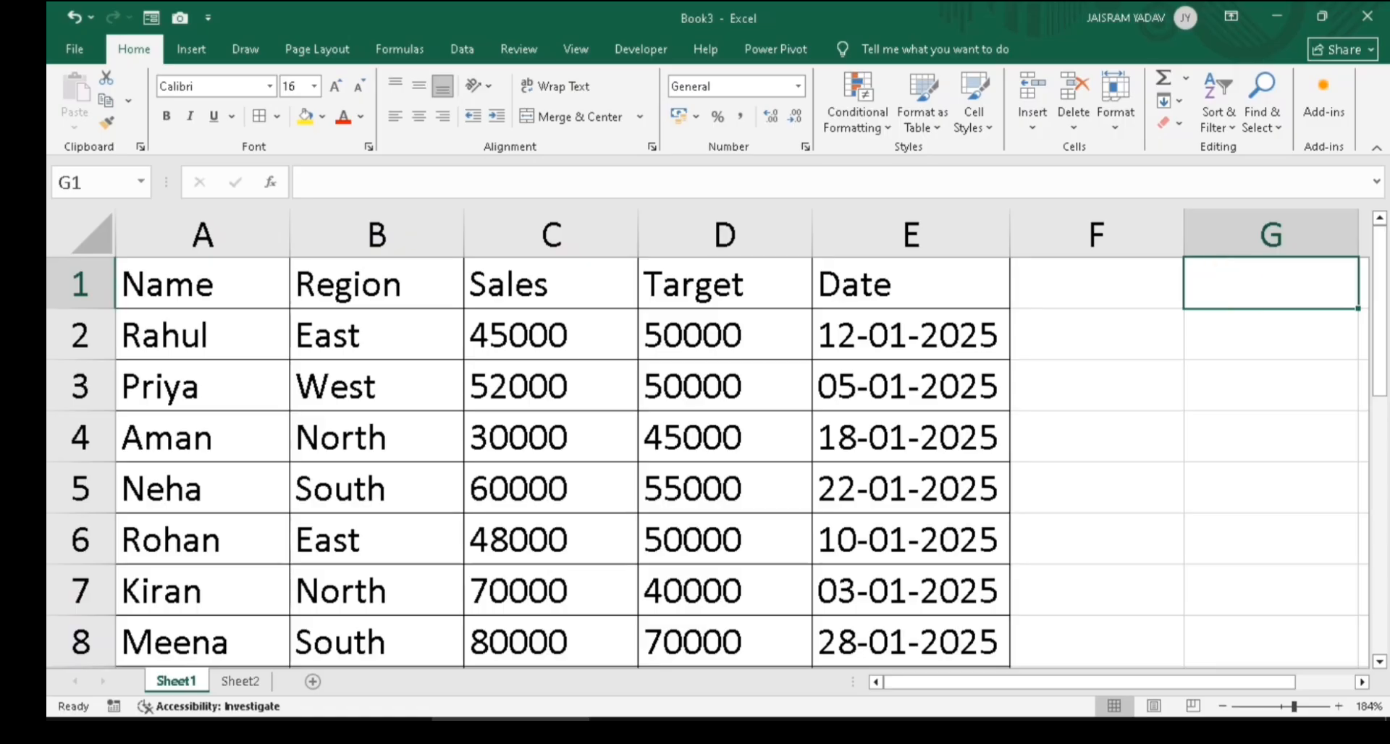
text(West)
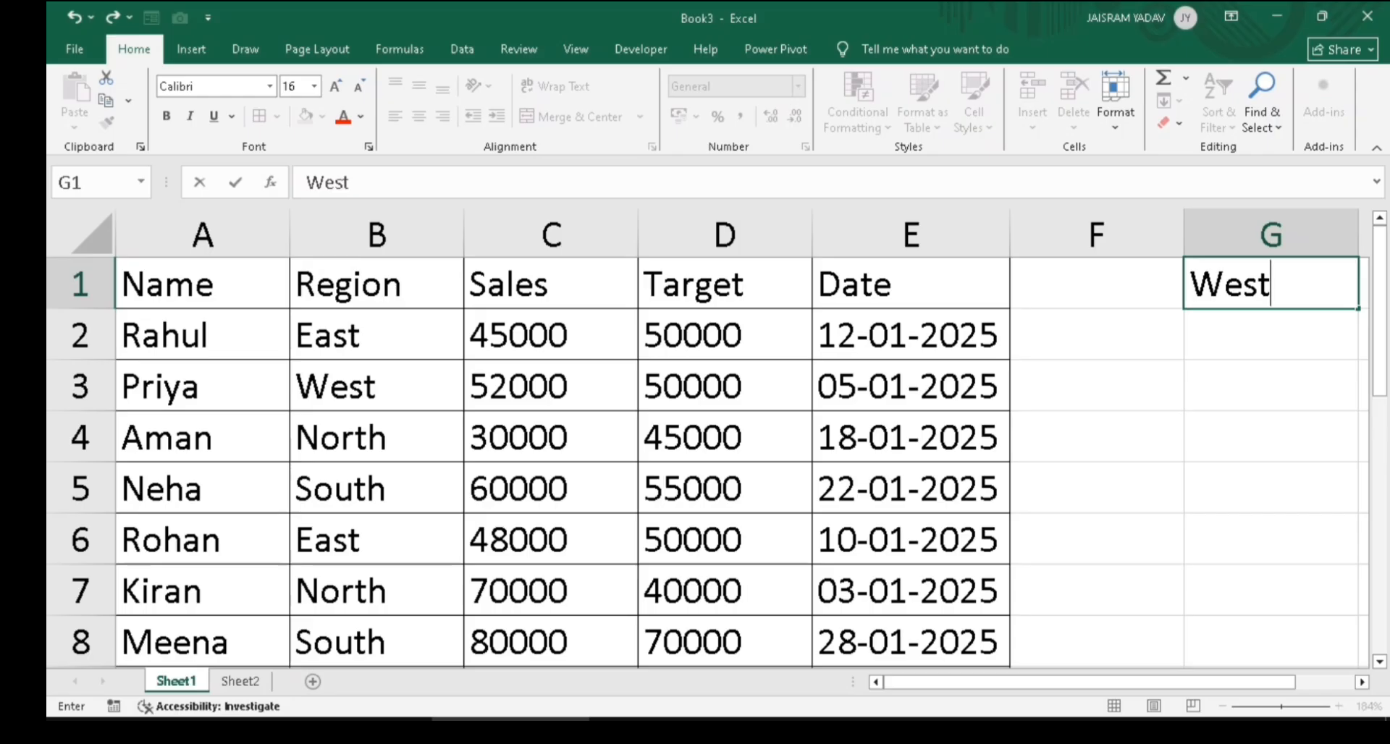
key(Return)
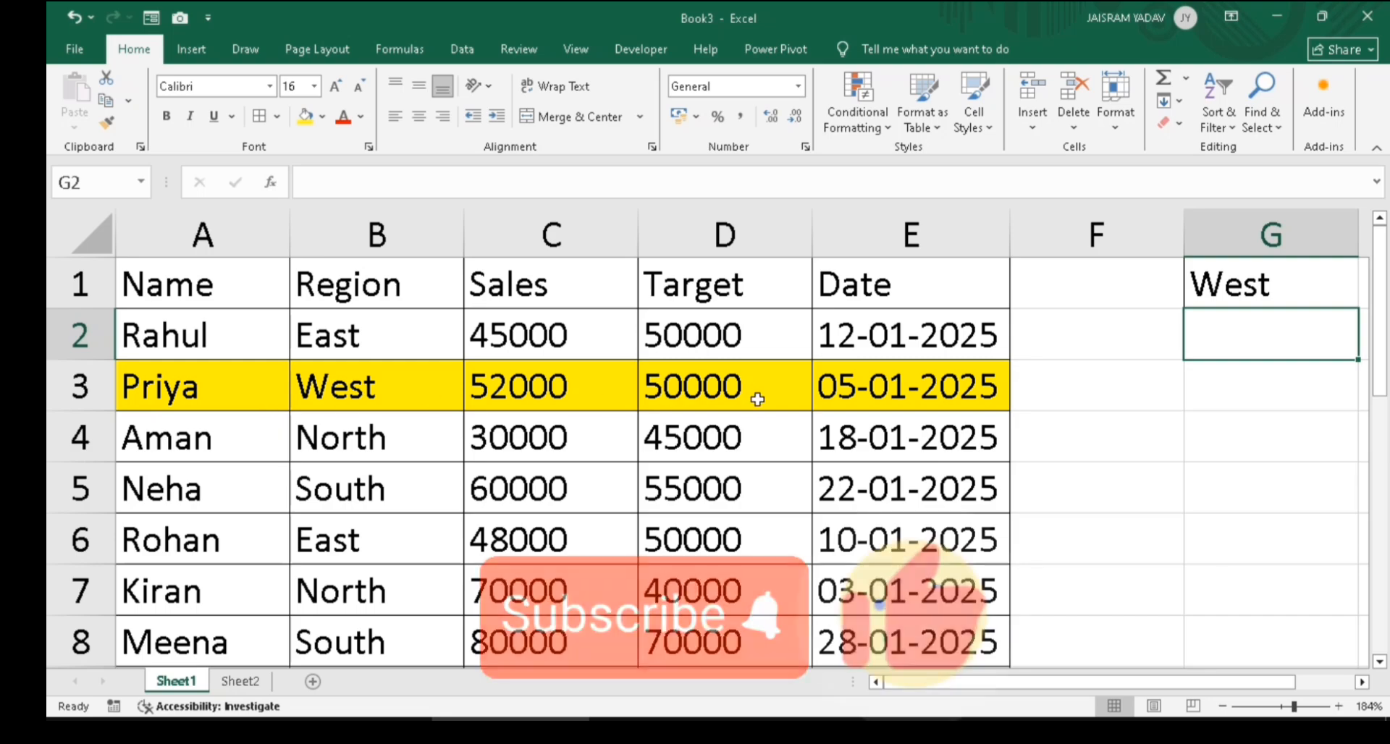
mouse_move(1379, 358)
mouse_down()
mouse_move(1384, 478)
mouse_move(1379, 372)
mouse_up()
Change G1 to North so rows 4, 7 and 9 turn yellow
click(1301, 295)
click(1301, 296)
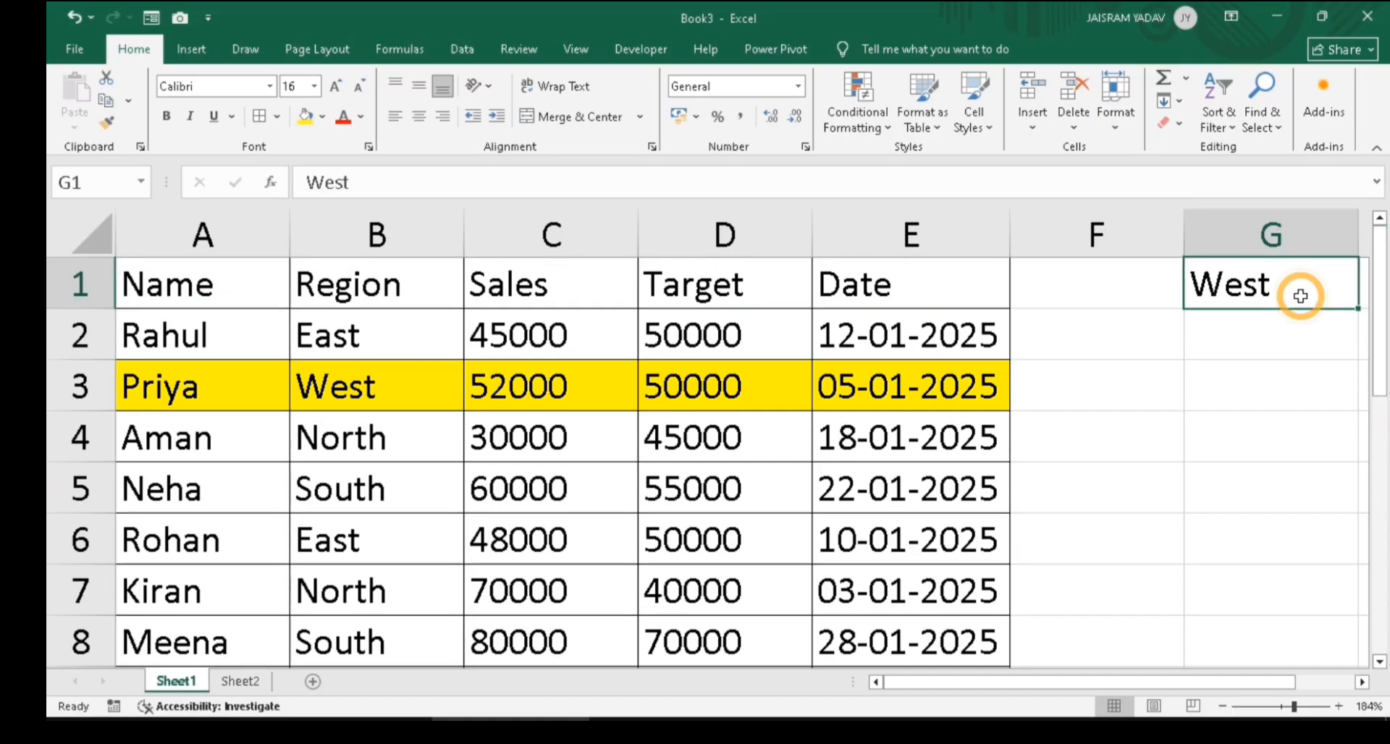
text(N)
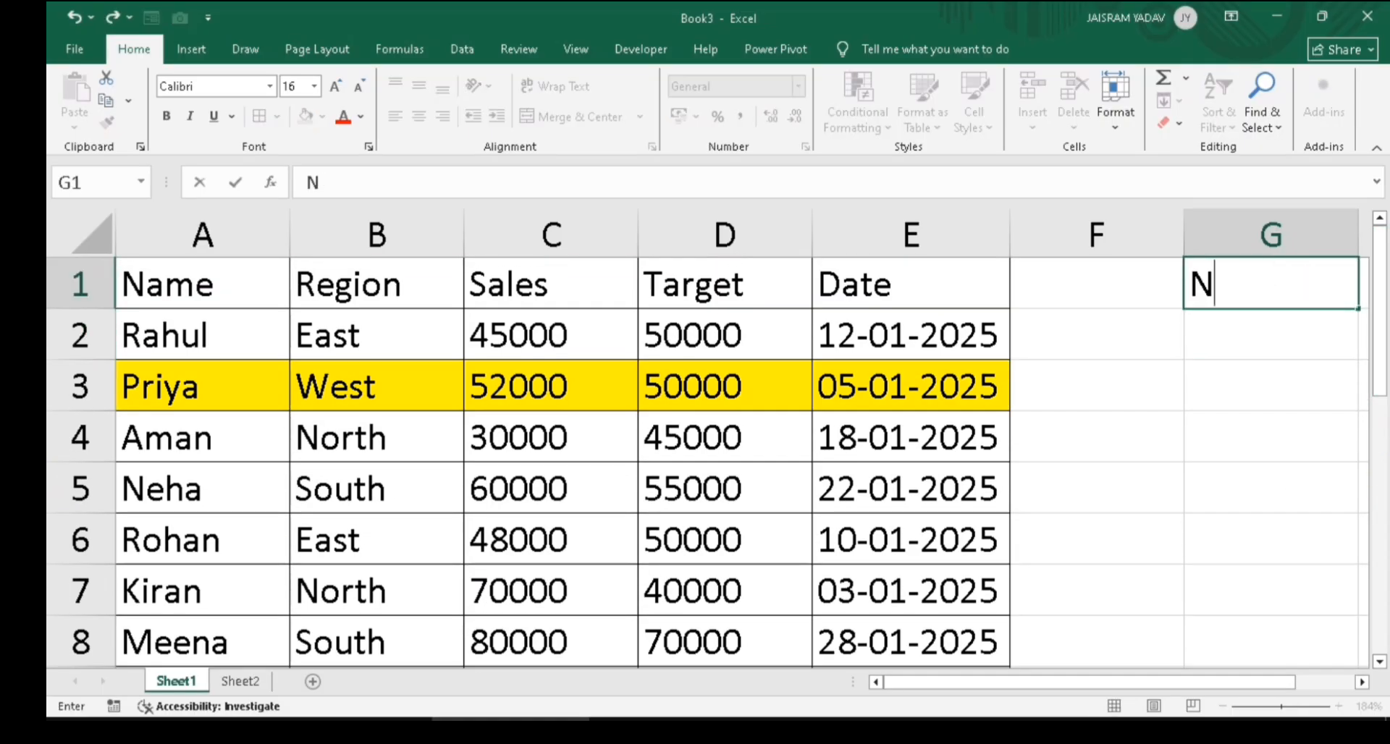
text(orth)
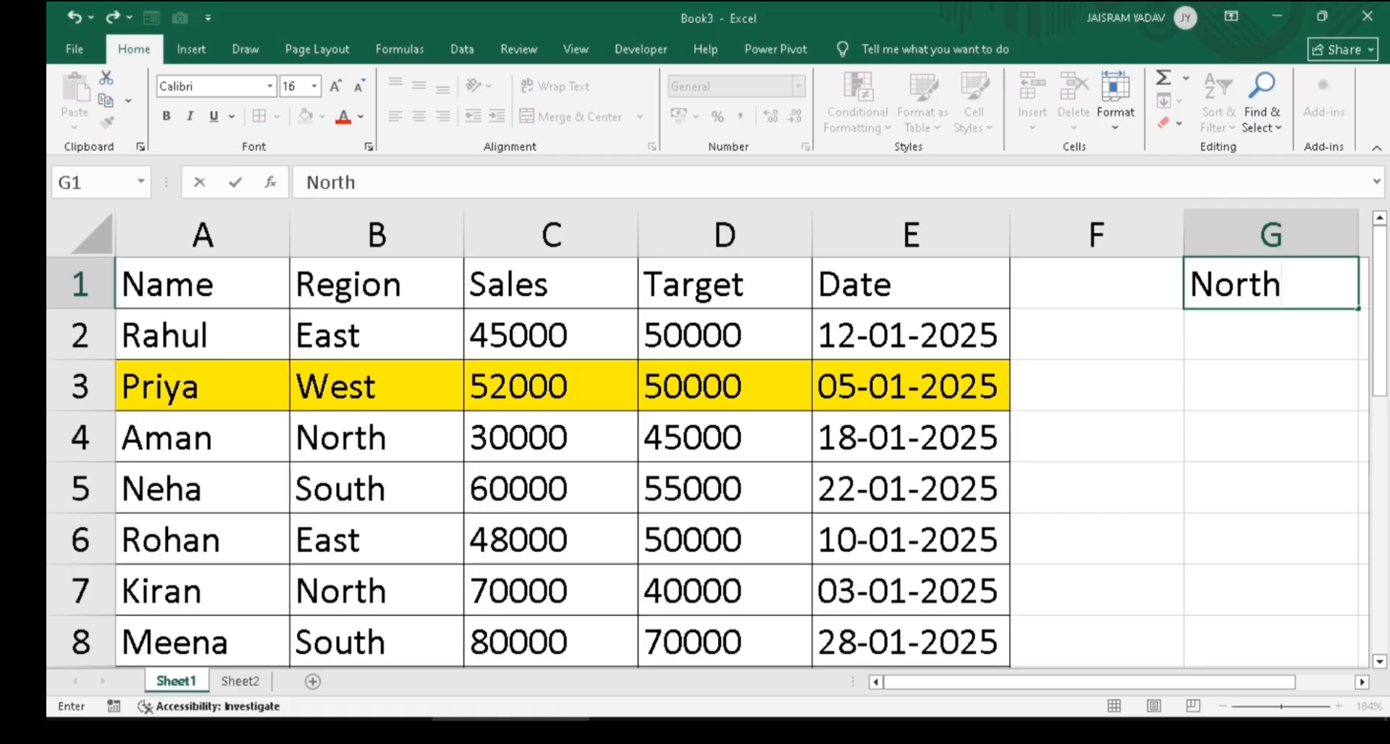
key(Return)
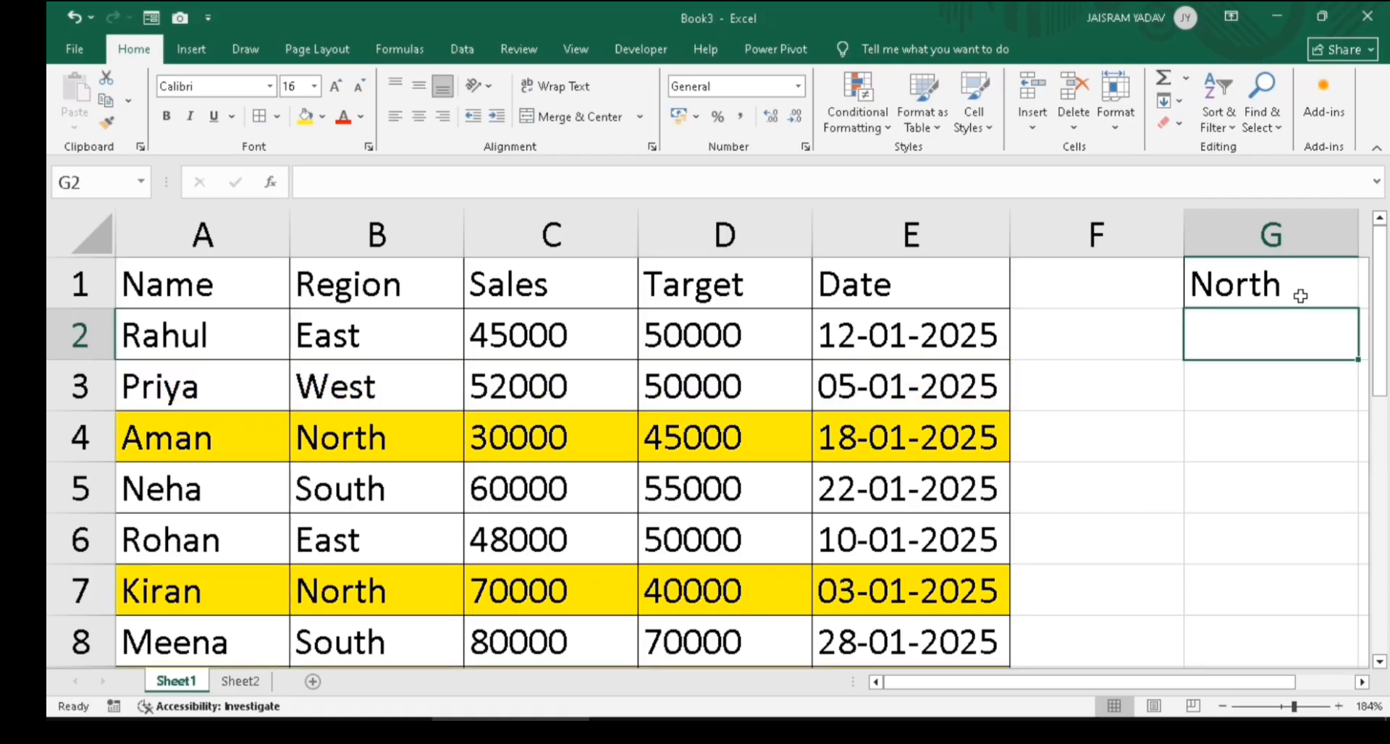
mouse_move(1384, 382)
mouse_down()
mouse_move(1381, 479)
mouse_move(1384, 387)
mouse_up()
Clear the conditional formatting rules from the selected cells A1:E11
click(1271, 279)
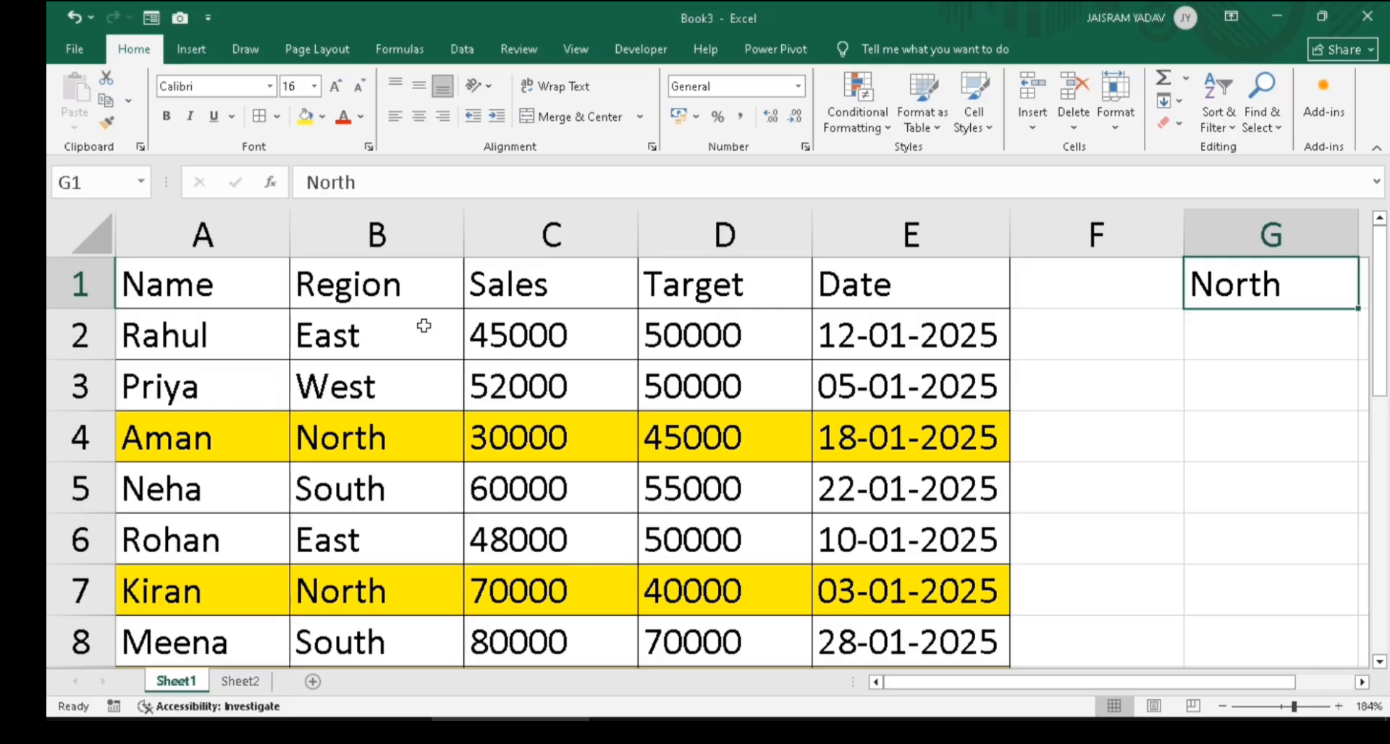
drag(246, 290, 938, 690)
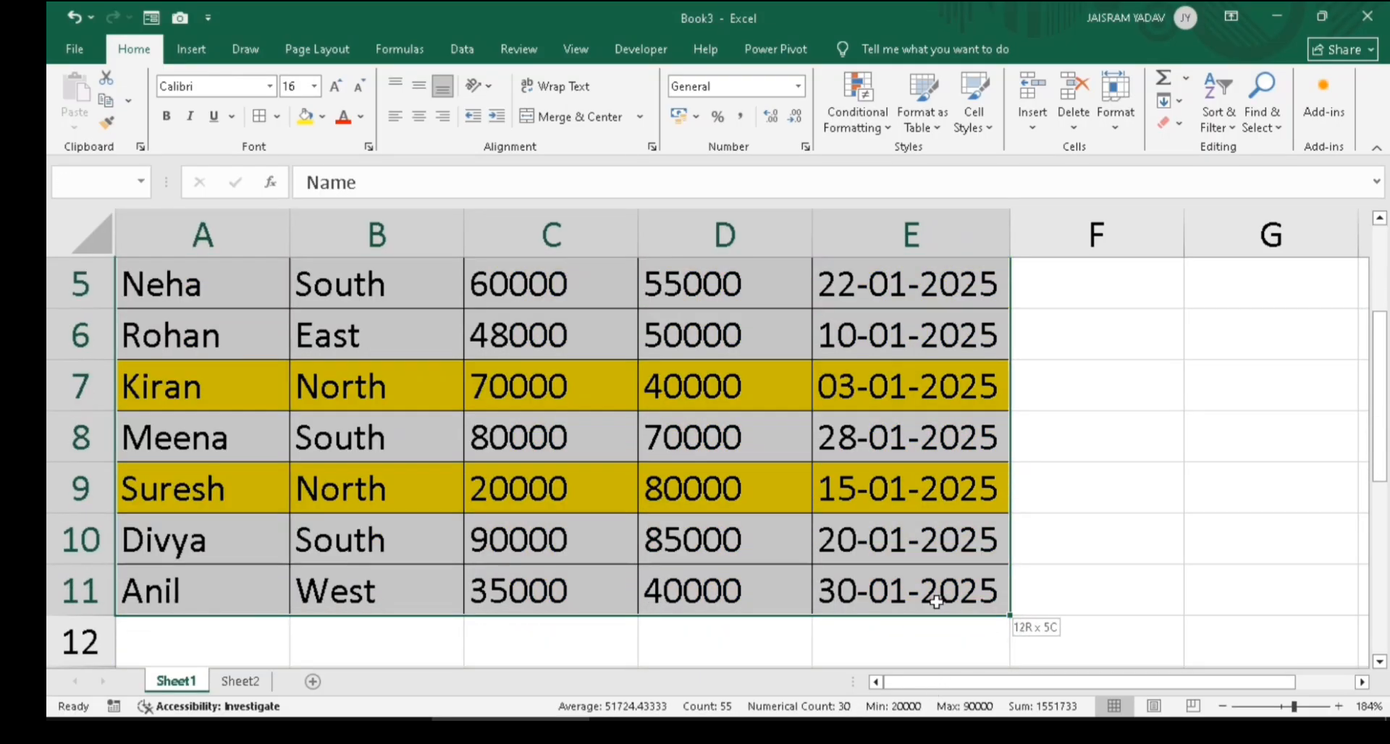
drag(936, 602, 936, 603)
click(840, 136)
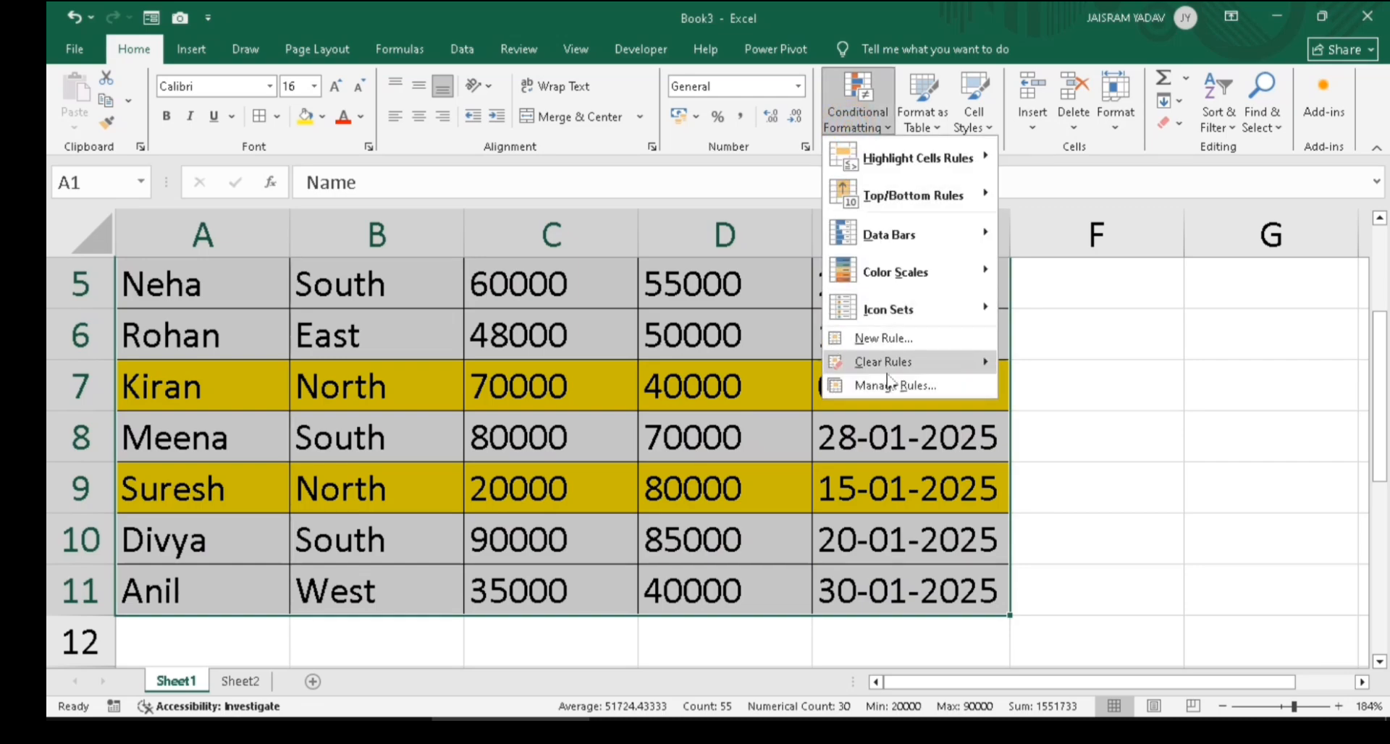
mouse_move(892, 368)
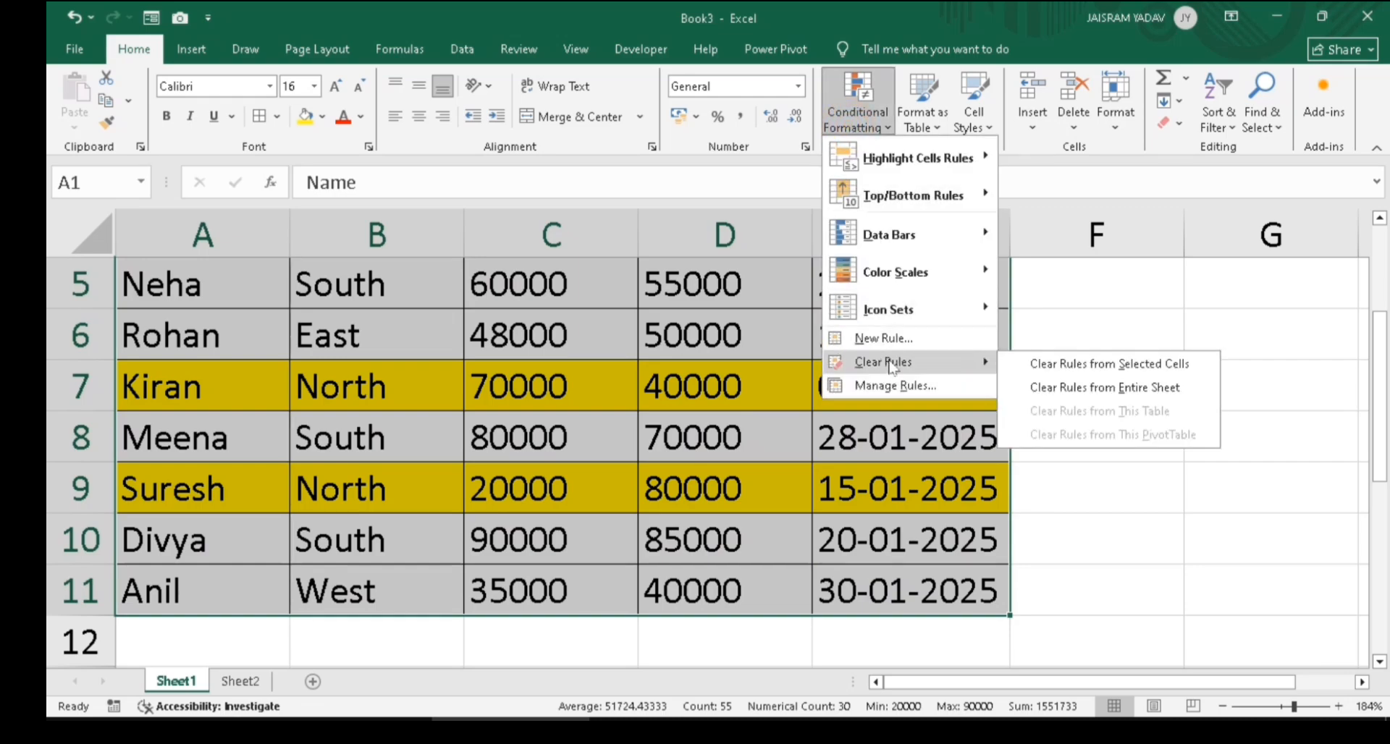
click(1084, 369)
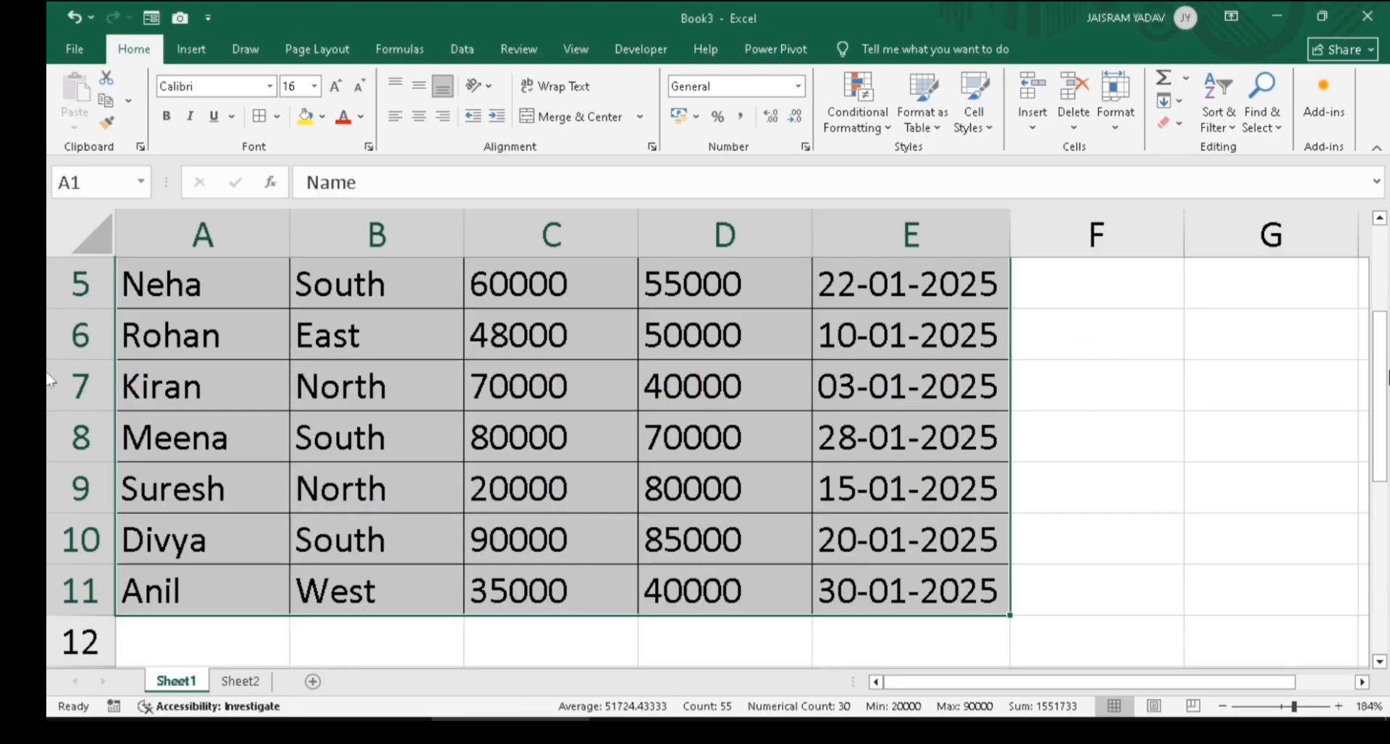
drag(1375, 393, 1376, 294)
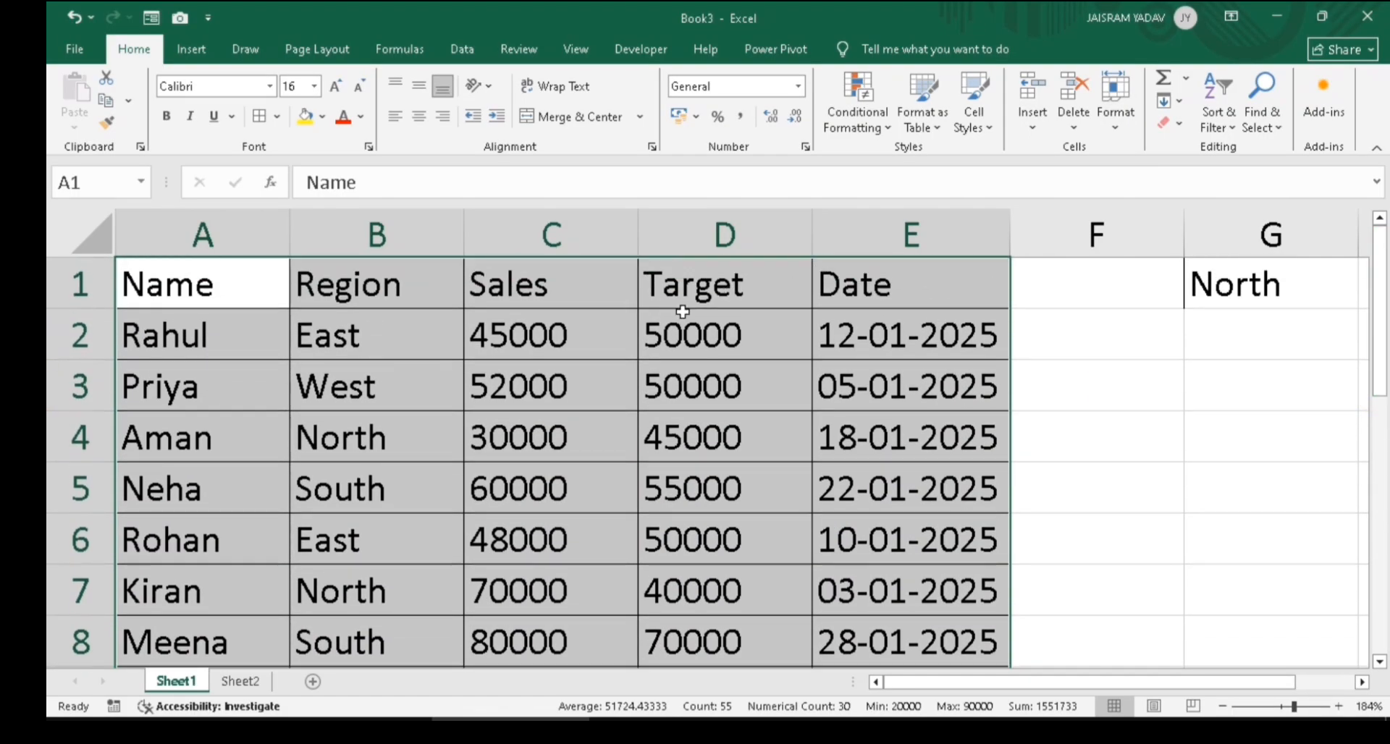
drag(544, 345, 534, 581)
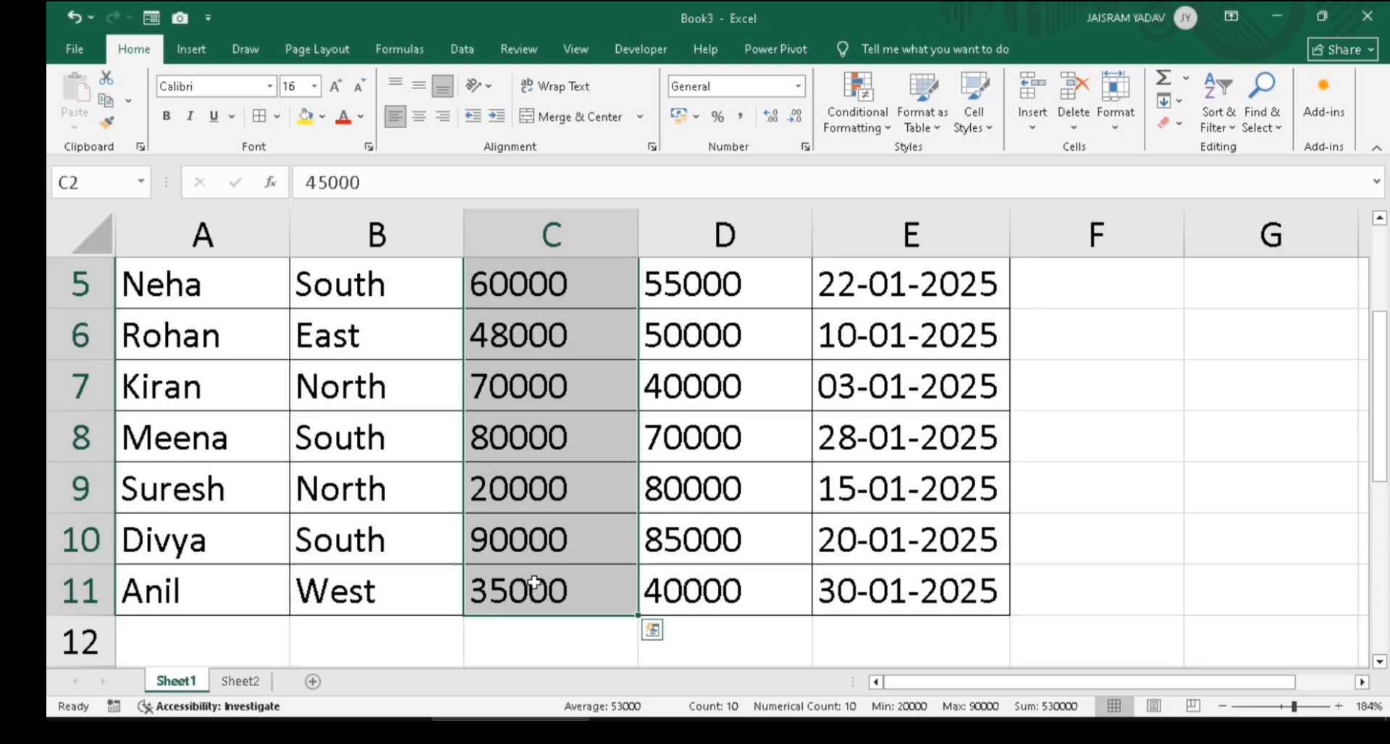
Start a formula-based conditional formatting rule for the Sales values C2:C11
drag(1379, 409, 1379, 326)
drag(592, 337, 568, 599)
click(874, 125)
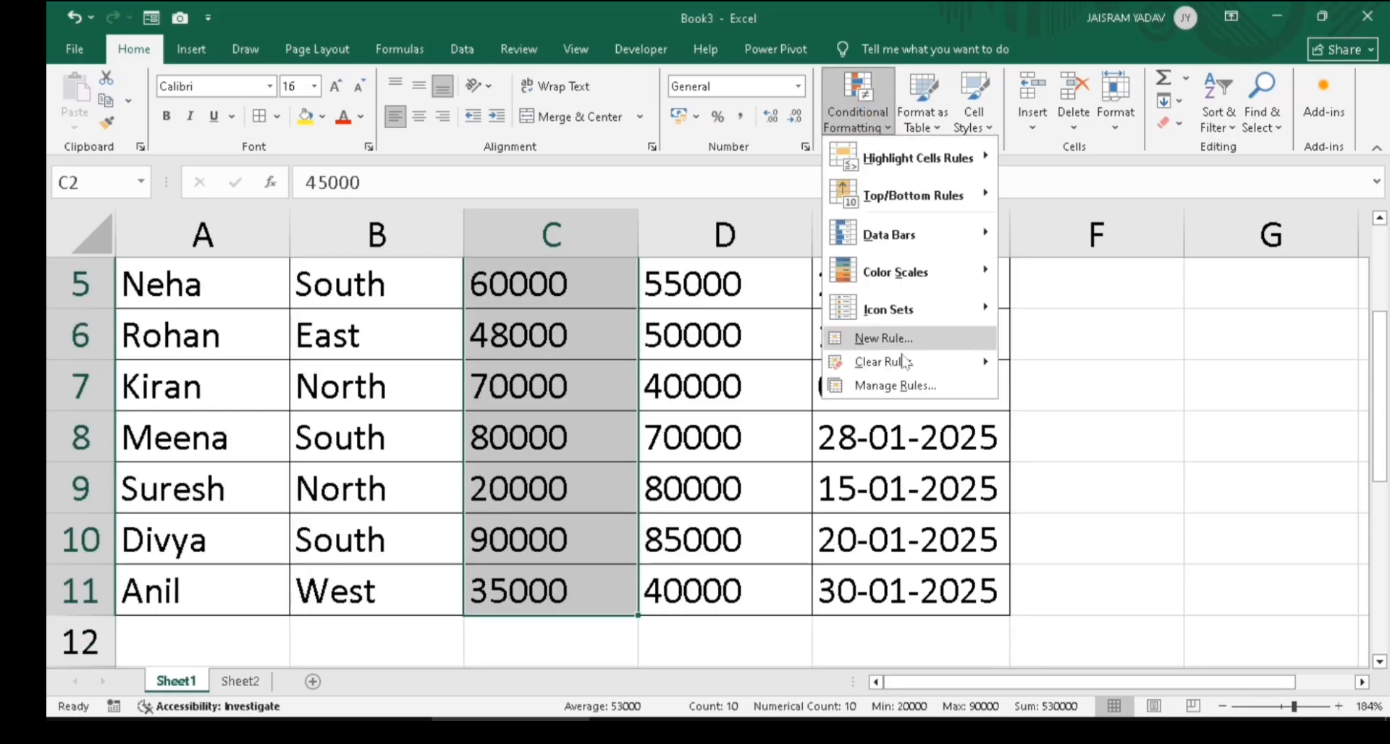
click(877, 346)
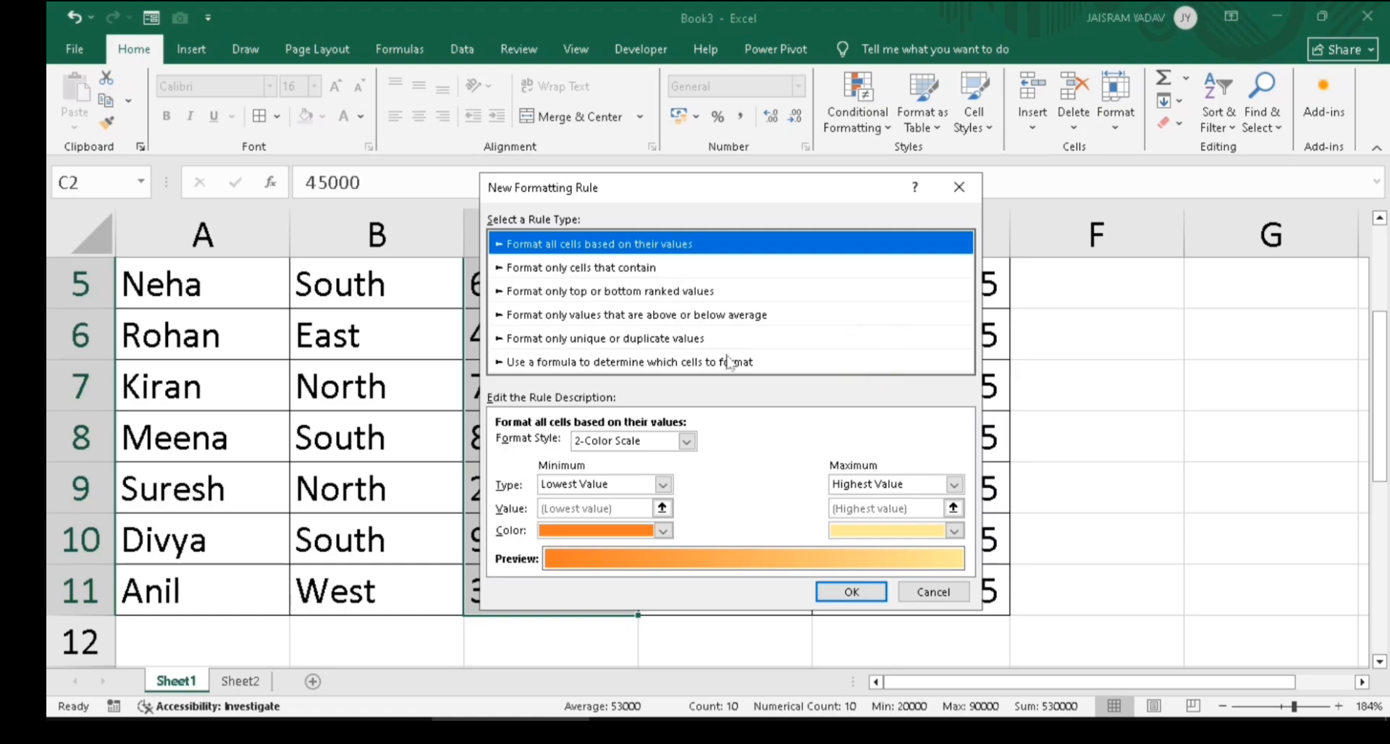
click(544, 362)
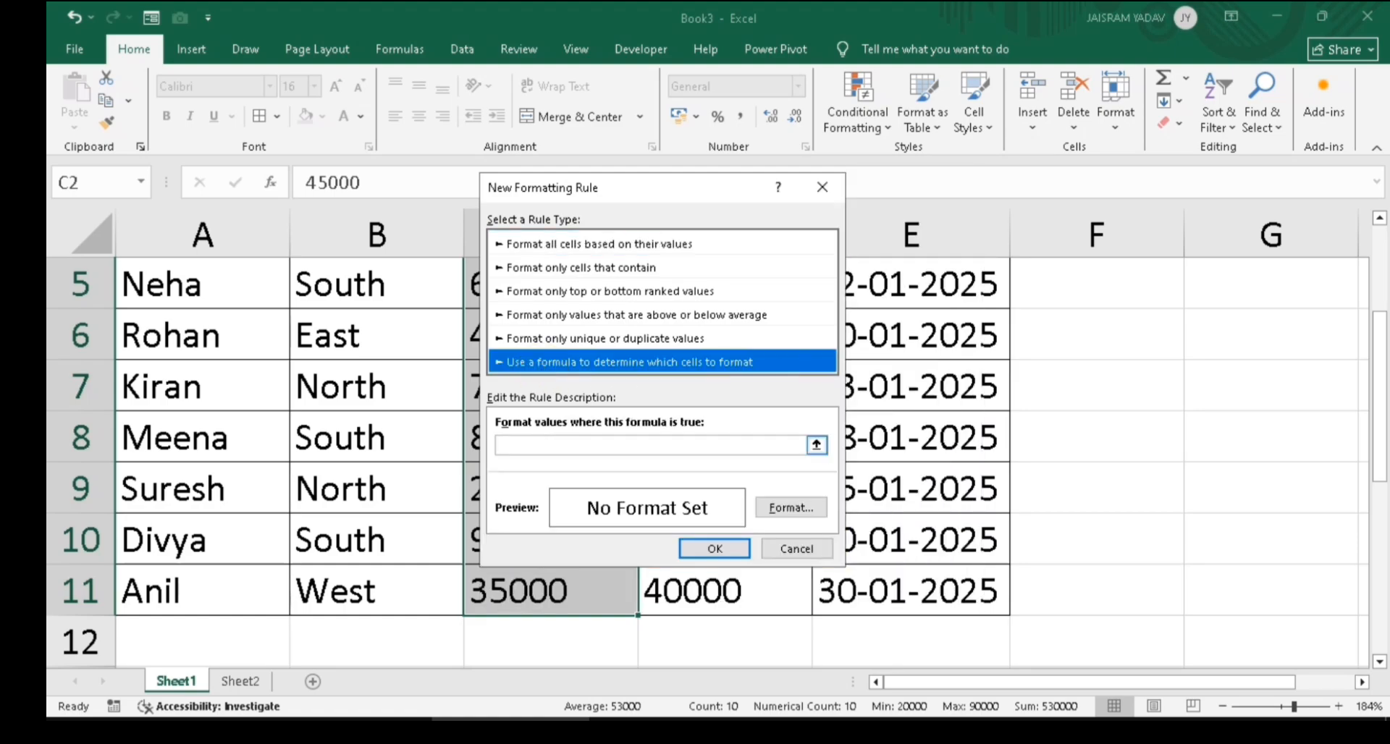
Enter the rule formula =max($C$2:$C$11)=C2
click(537, 442)
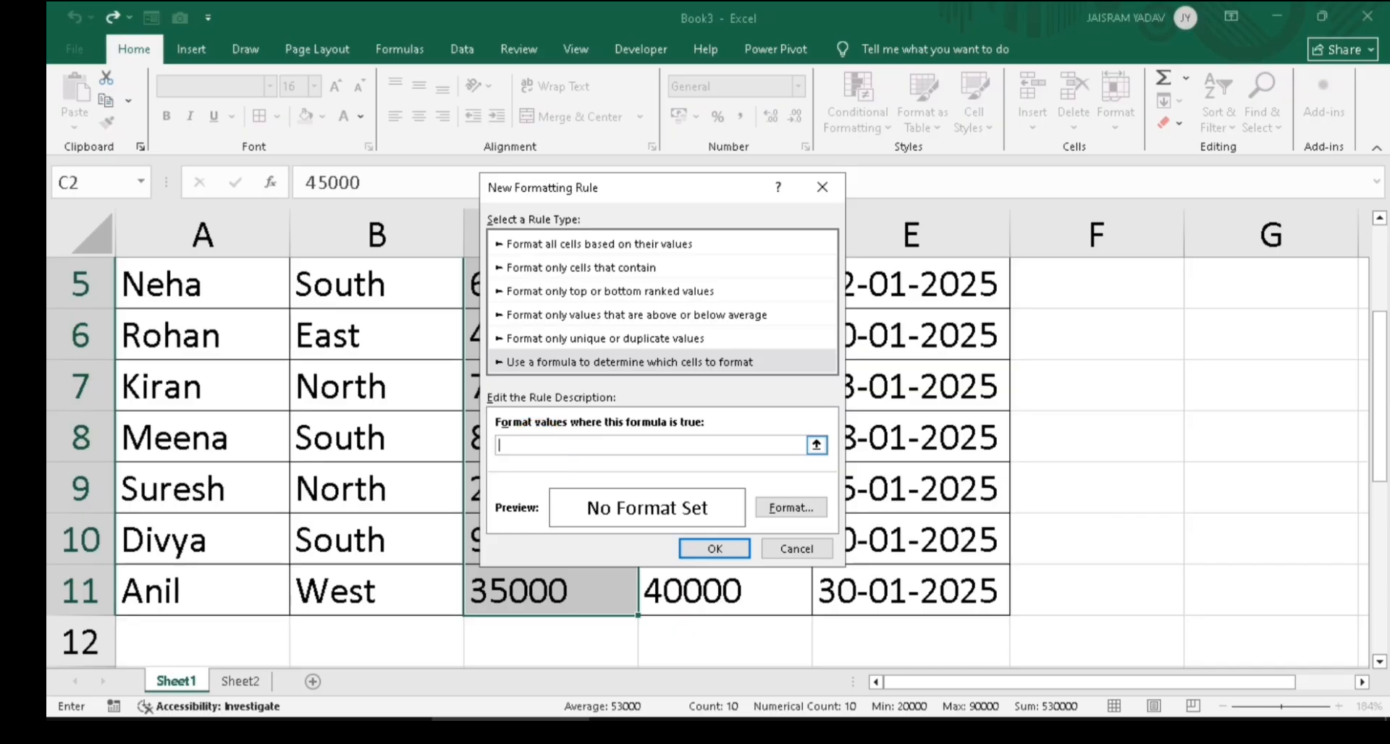
text(=max()
drag(646, 192, 972, 196)
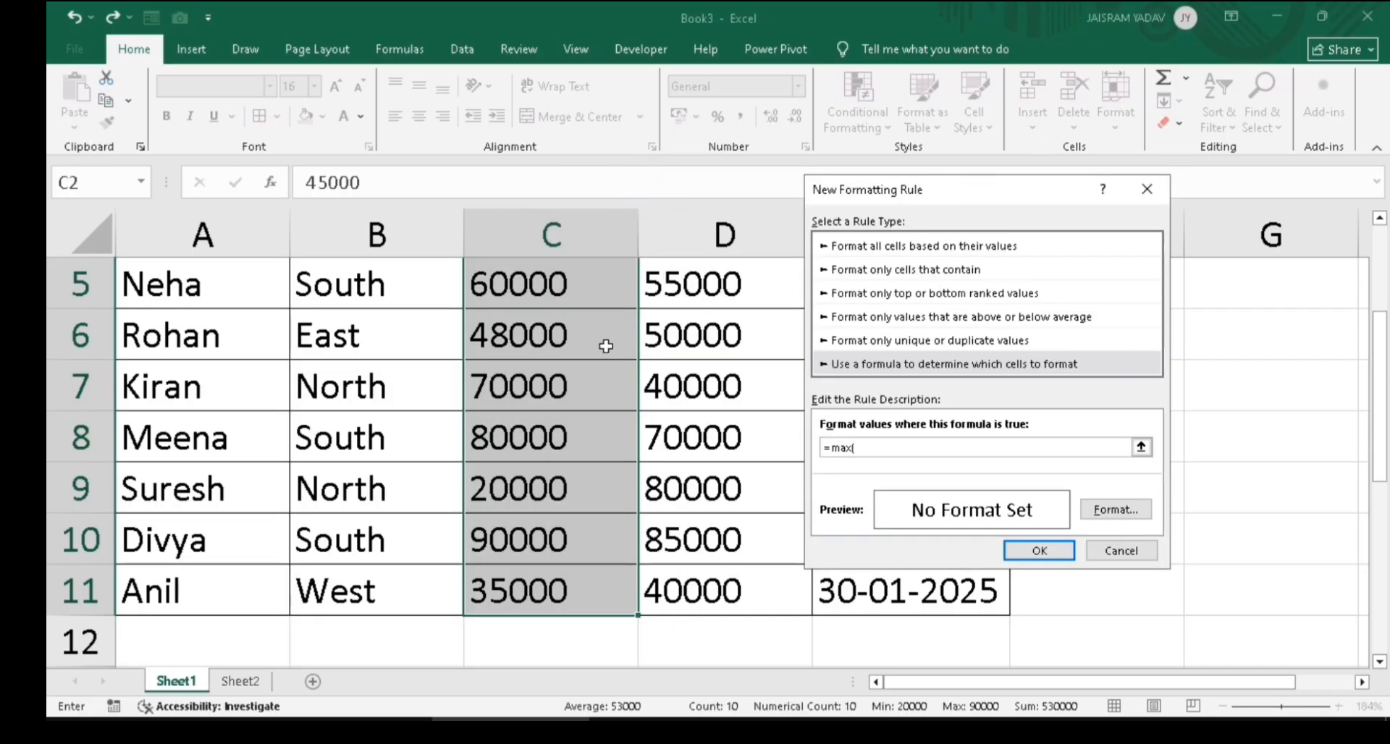
drag(1380, 385, 1380, 299)
drag(499, 334, 507, 720)
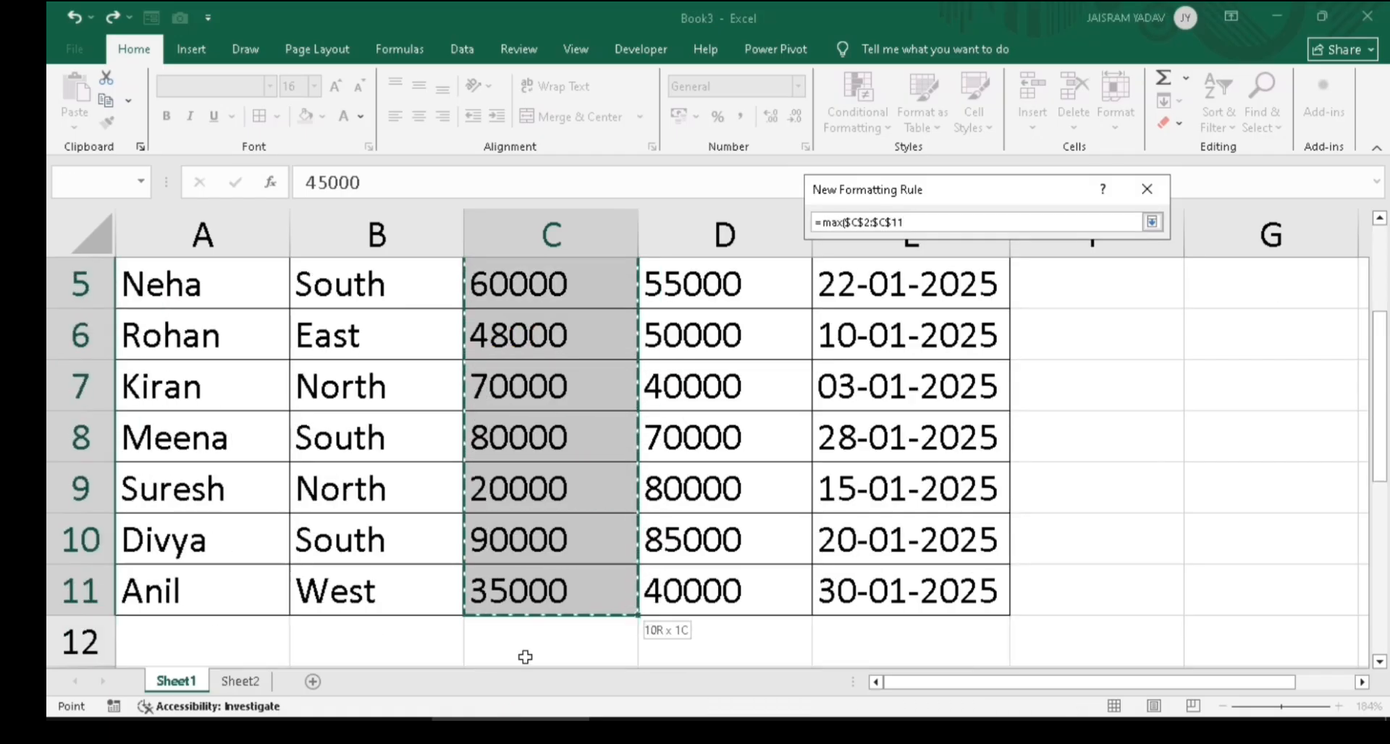
drag(525, 656, 526, 655)
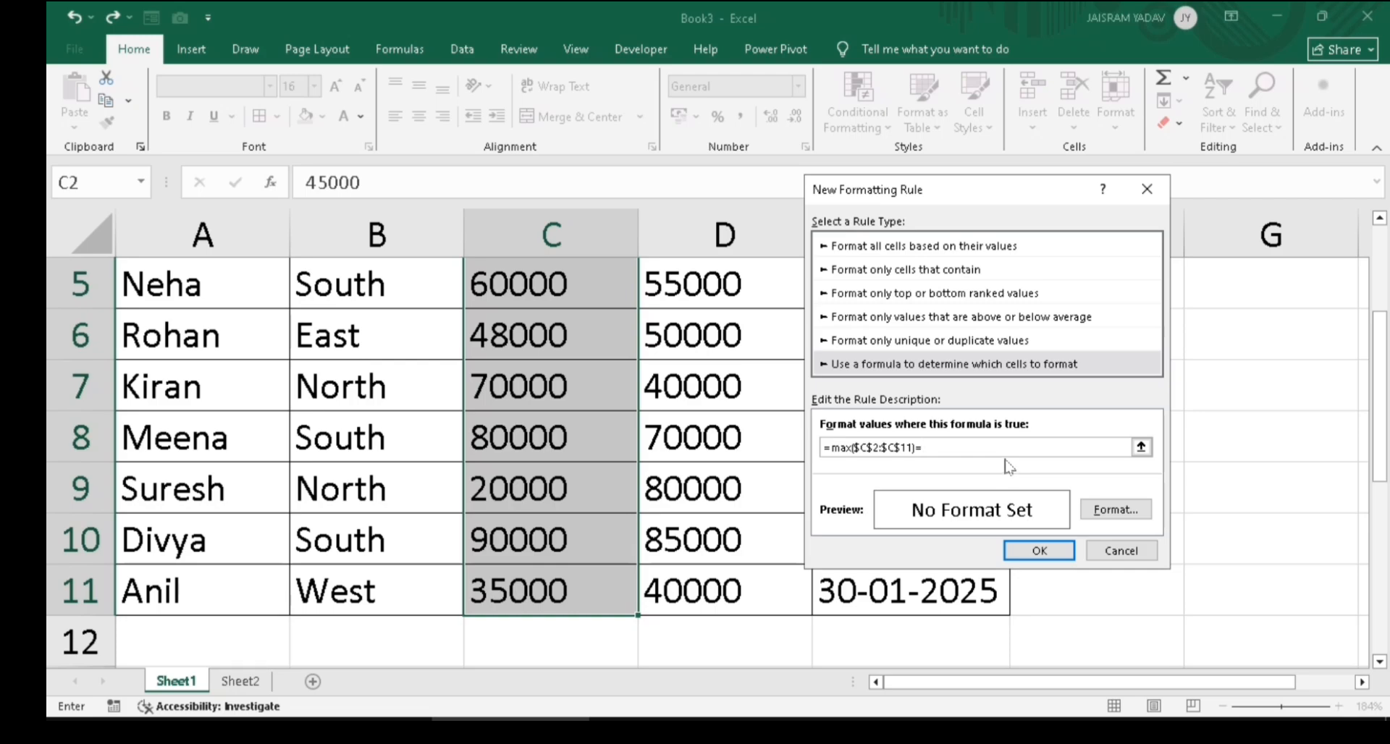
drag(1385, 370, 1385, 284)
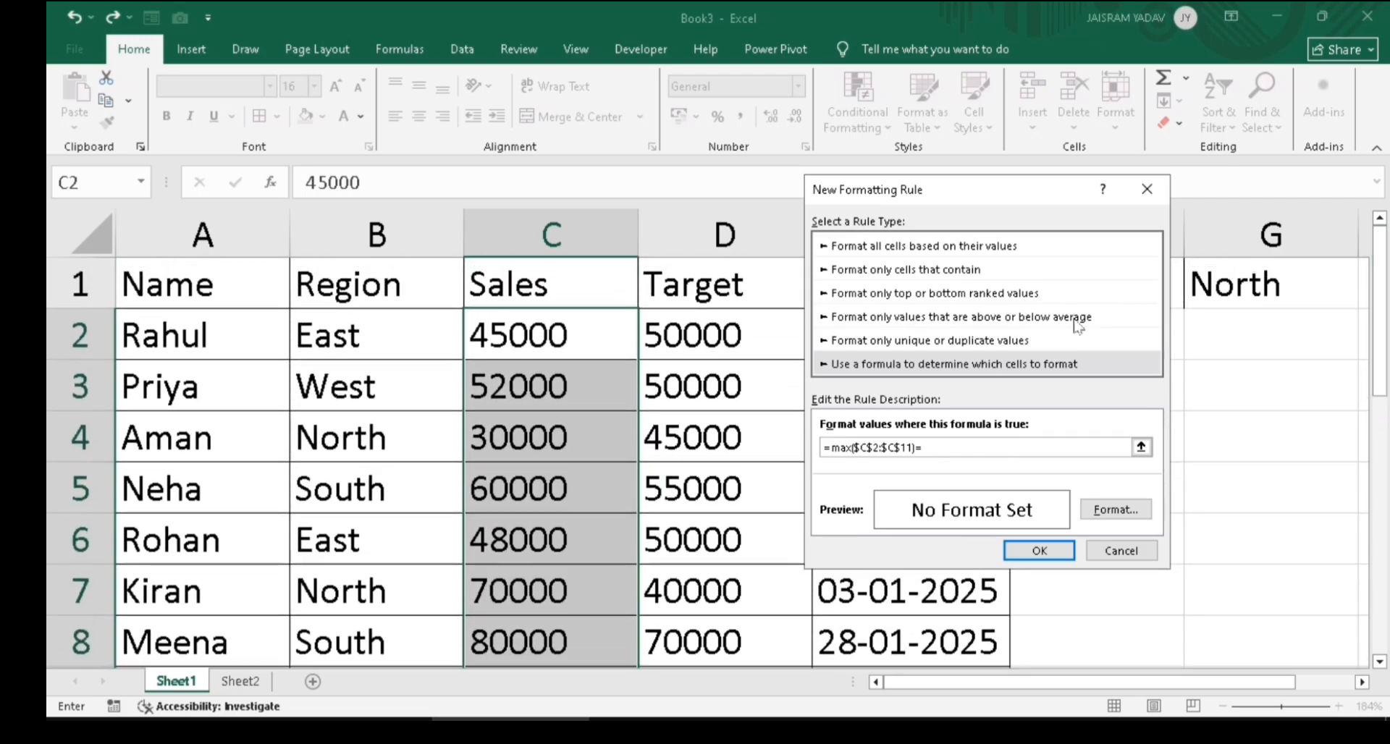
click(571, 327)
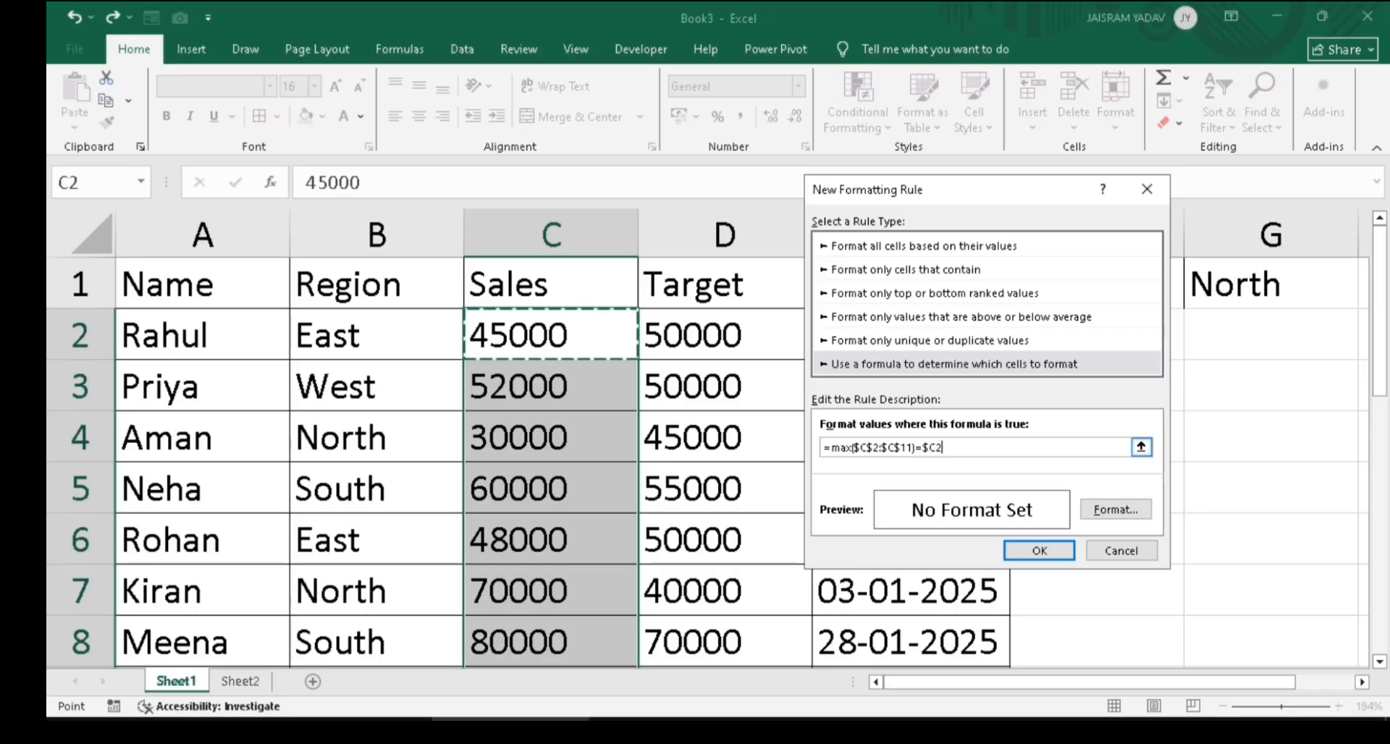
key(F4)
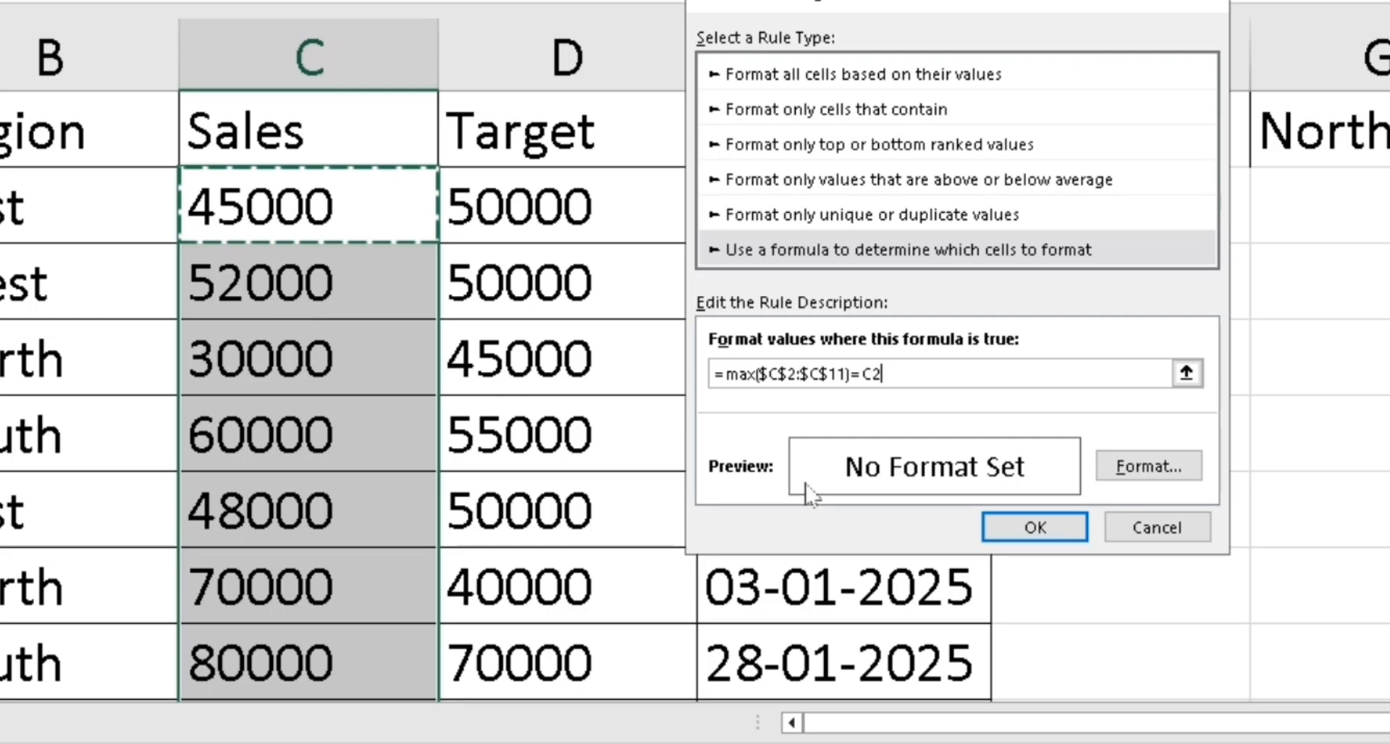
Set the rule's format to a red fill
click(1157, 476)
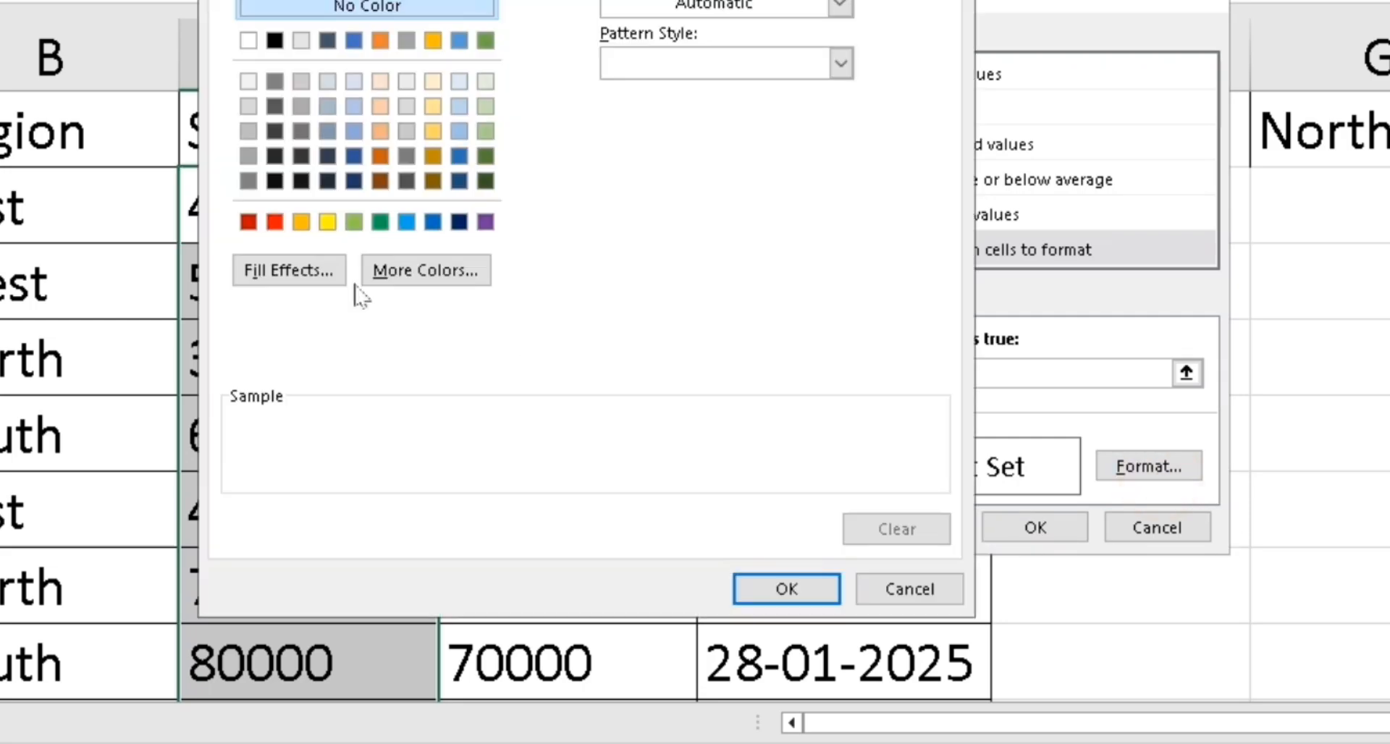
click(274, 220)
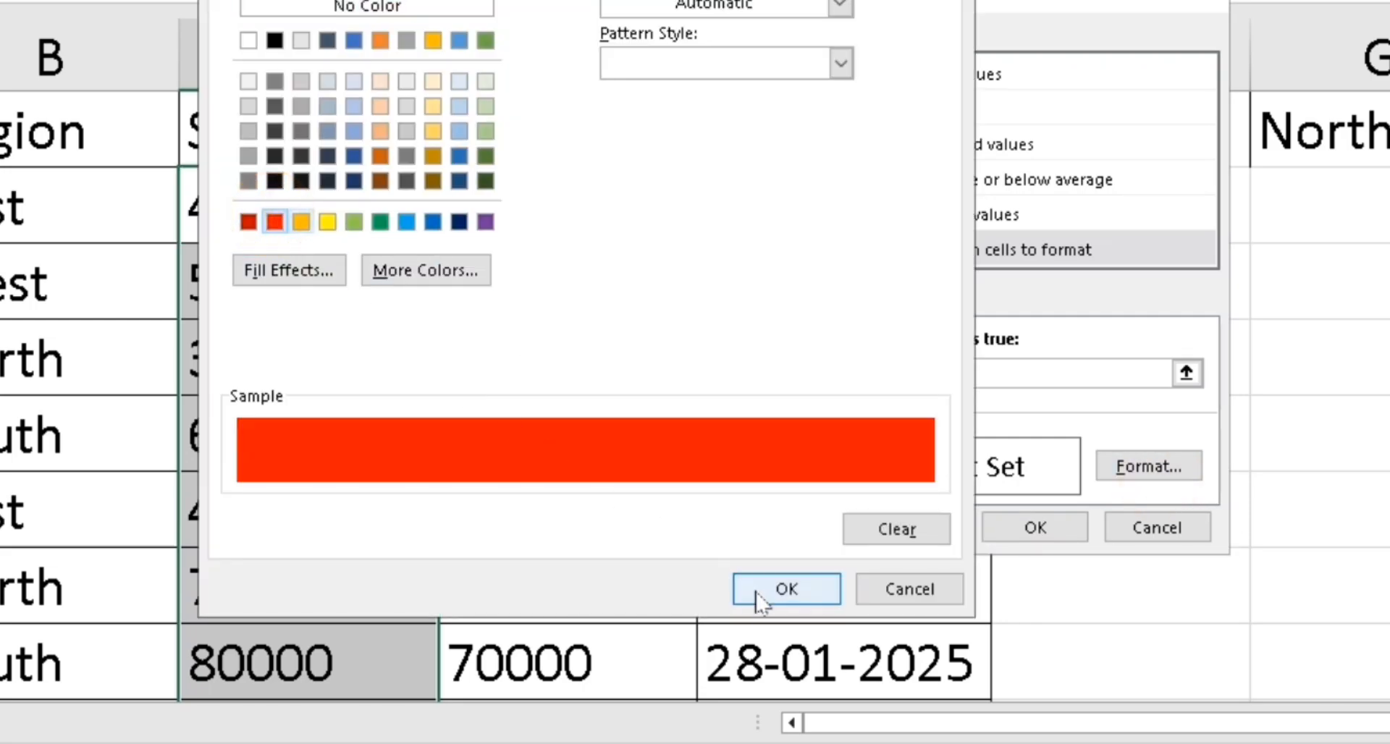
click(787, 588)
Save the highest-sales rule and check that 90000 in C10 shows red
click(1028, 528)
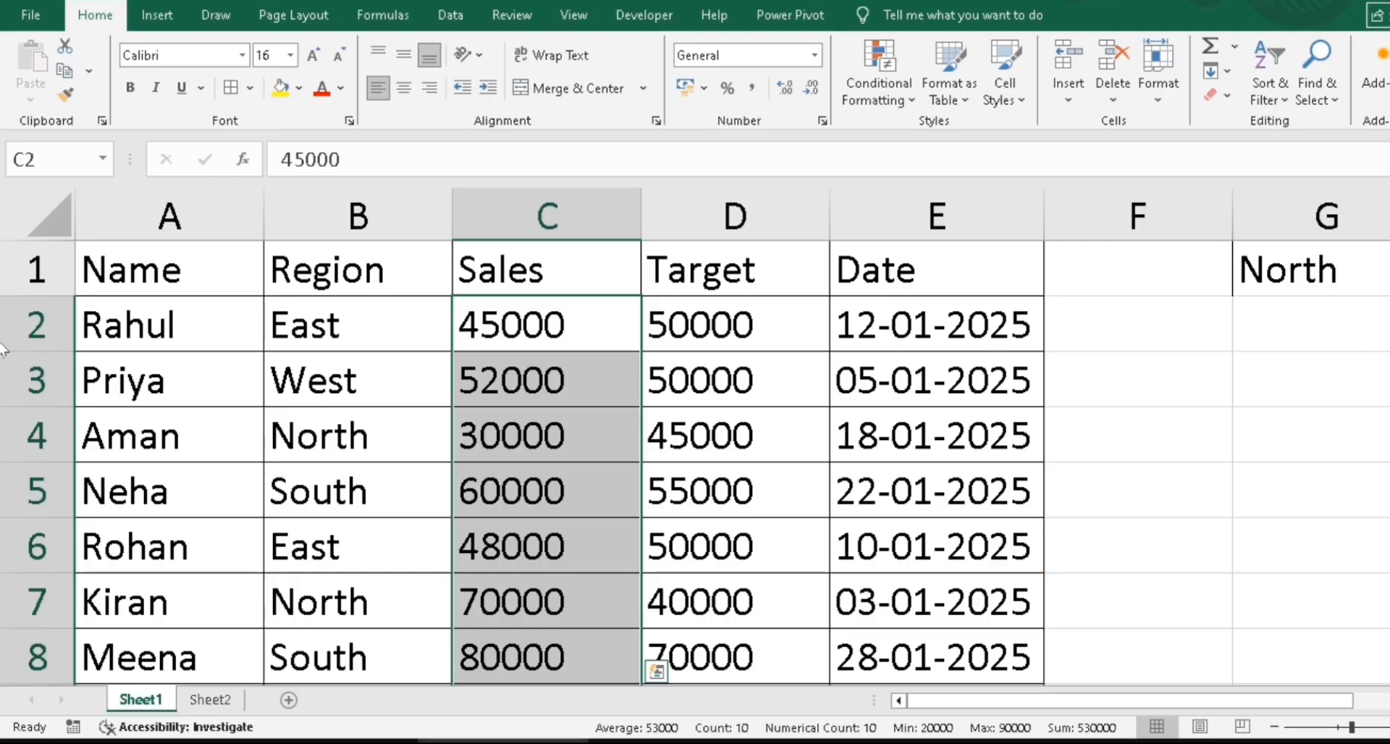
scroll(695, 463, down, 2)
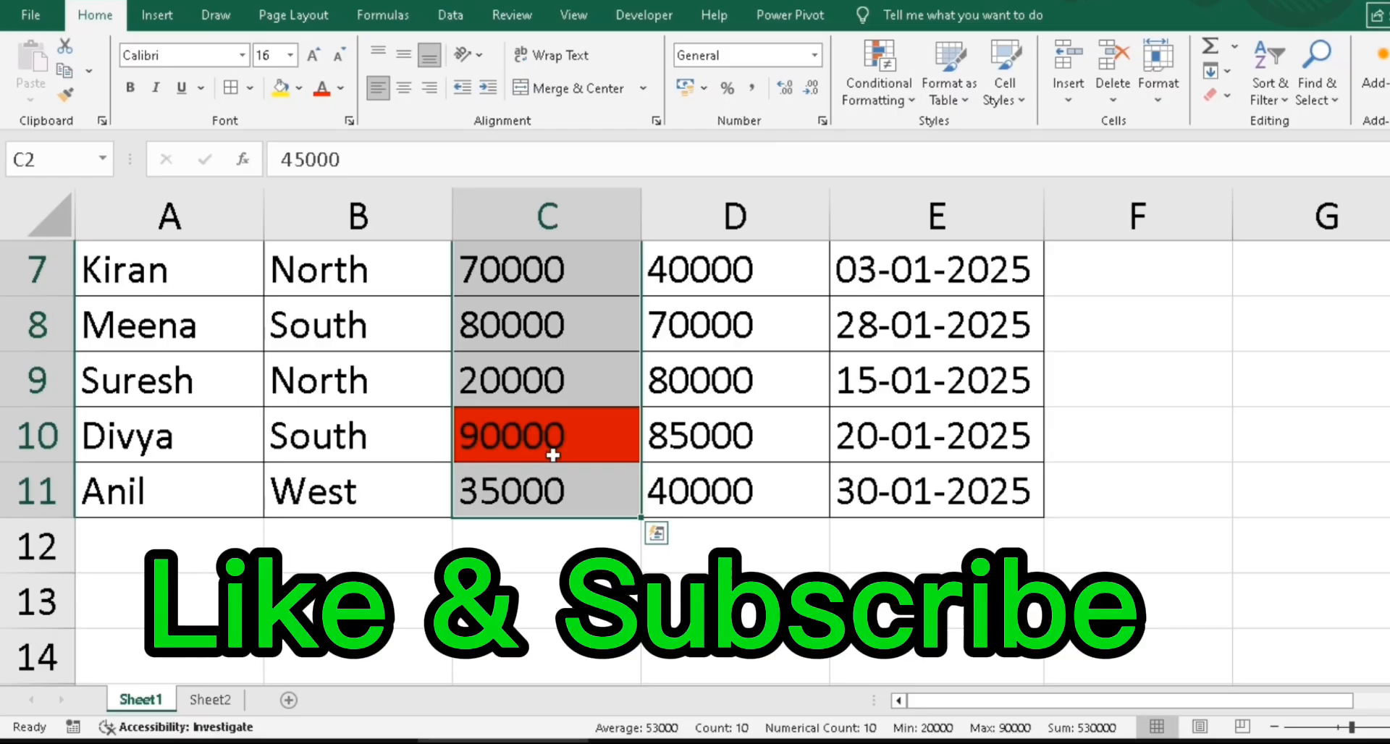
click(548, 498)
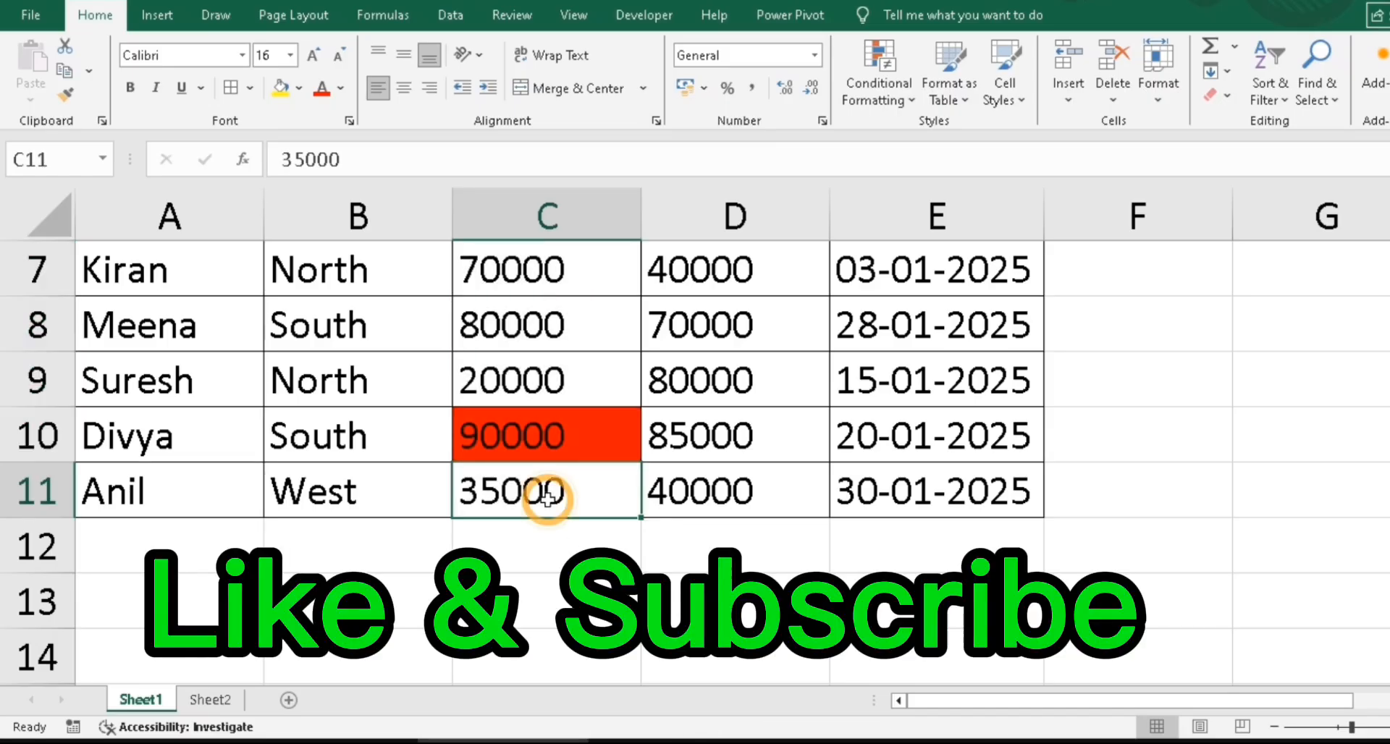
Select the Target values D2:D11 with Ctrl+Shift+Down
key(Up)
key(Up)
key(Up)
key(Up)
key(Up)
key(Up)
key(Up)
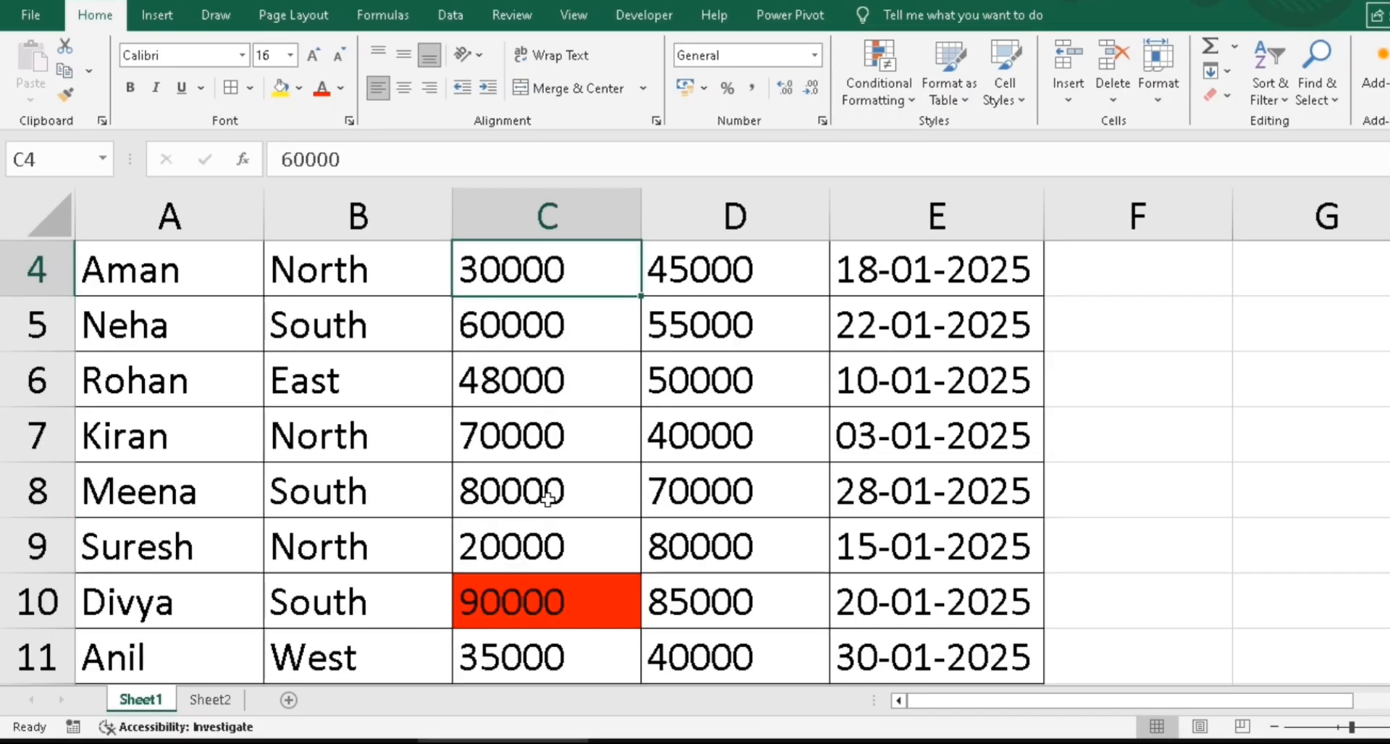
key(Up)
key(Up)
key(Up)
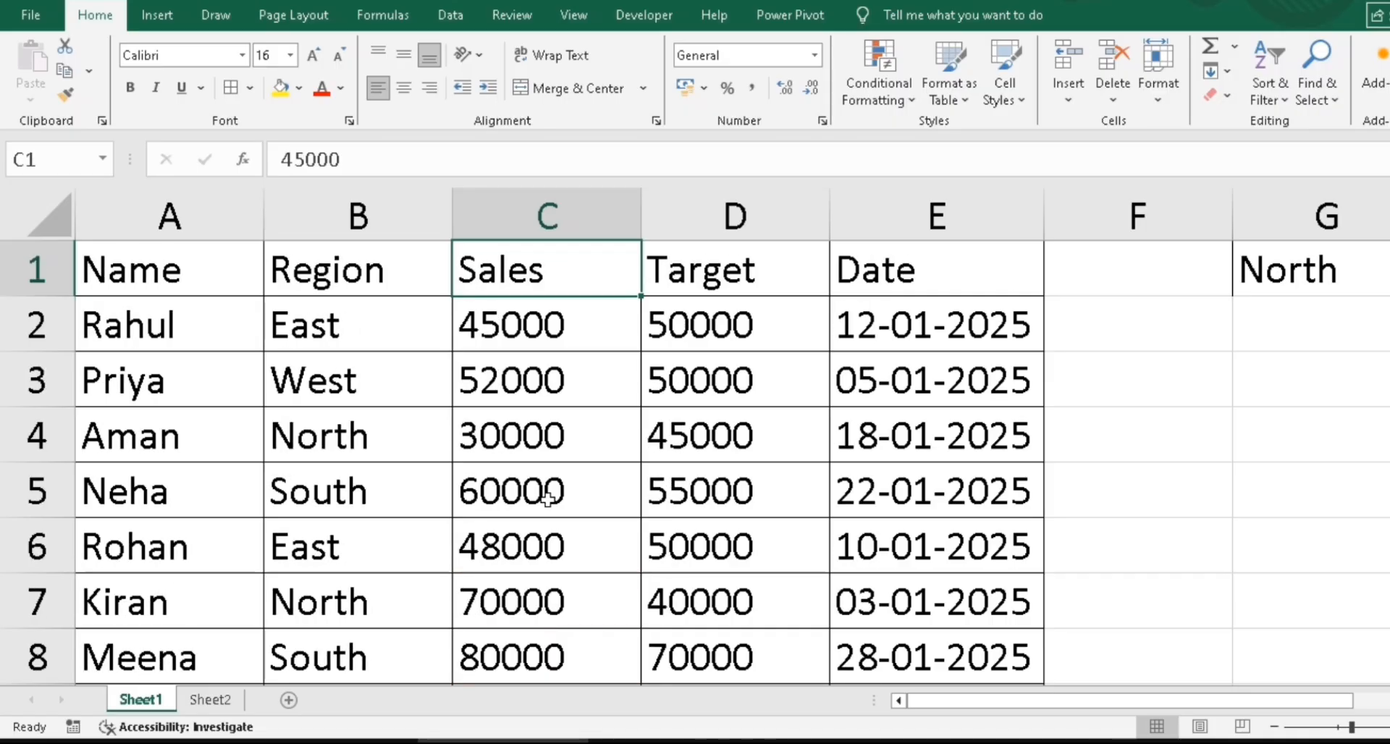
key(Right)
key(Down)
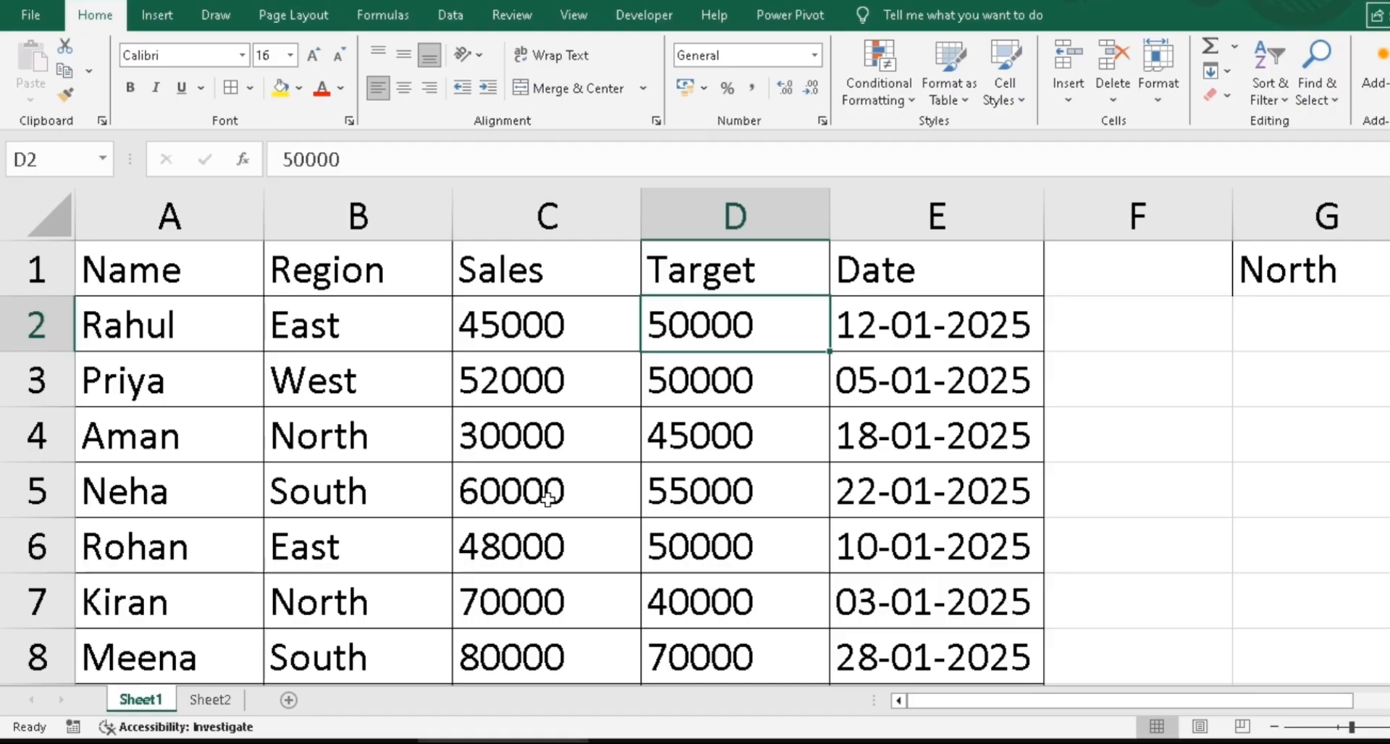
key(ctrl+shift+Down)
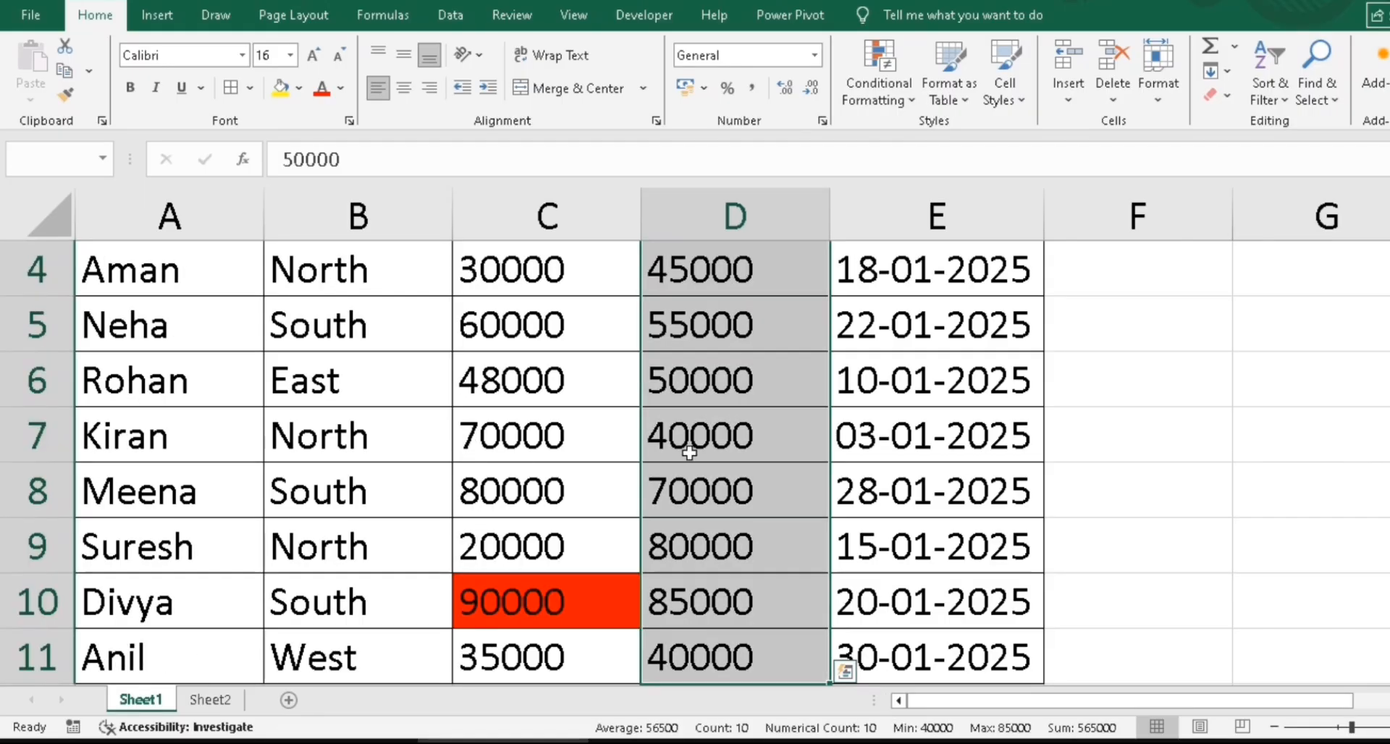
Start a new formula-based conditional formatting rule for the Target values
click(879, 85)
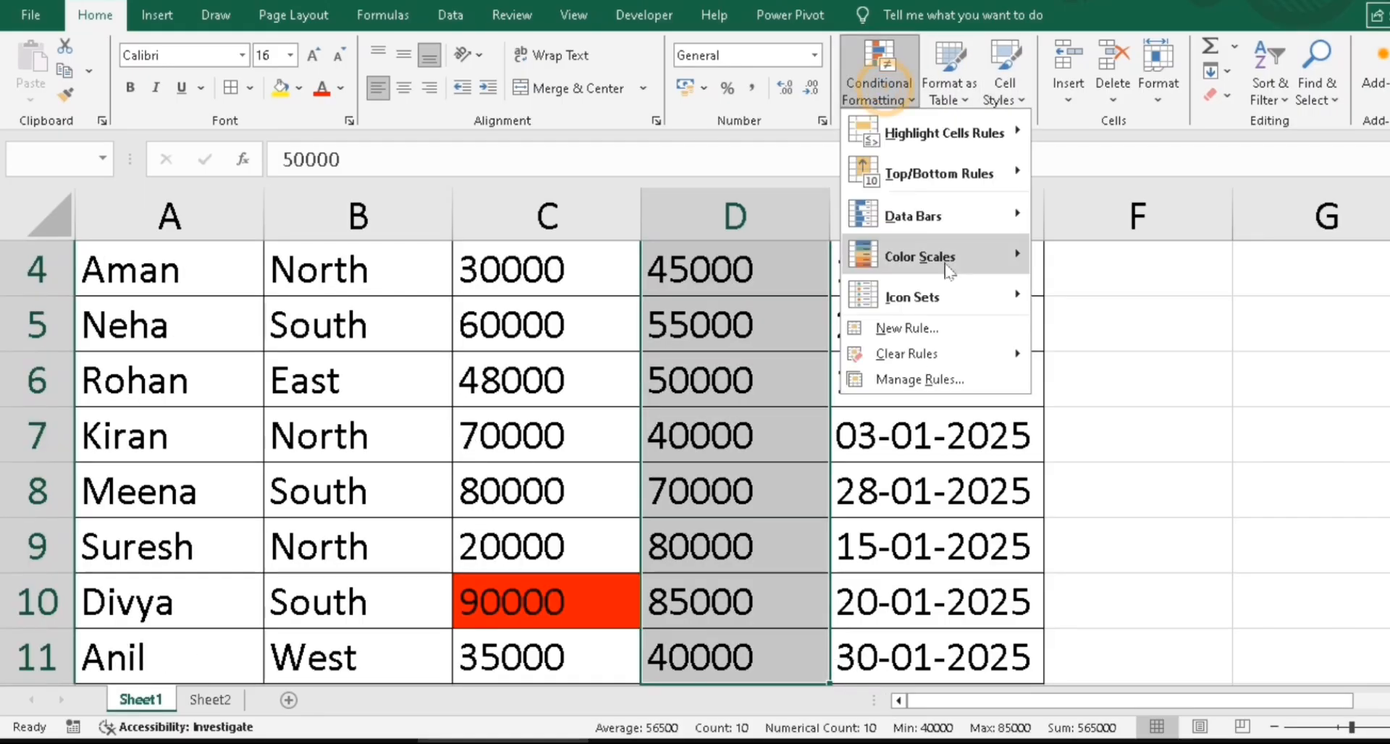
click(909, 328)
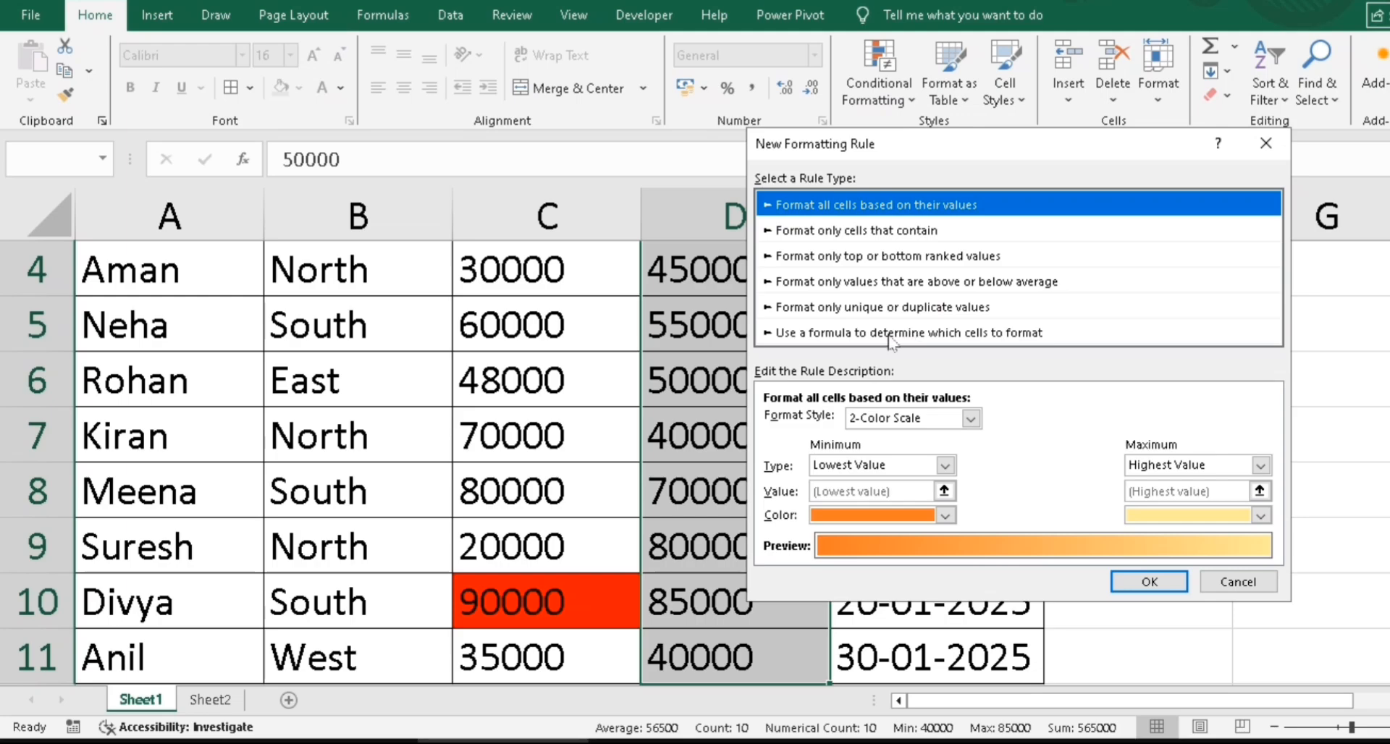
click(890, 334)
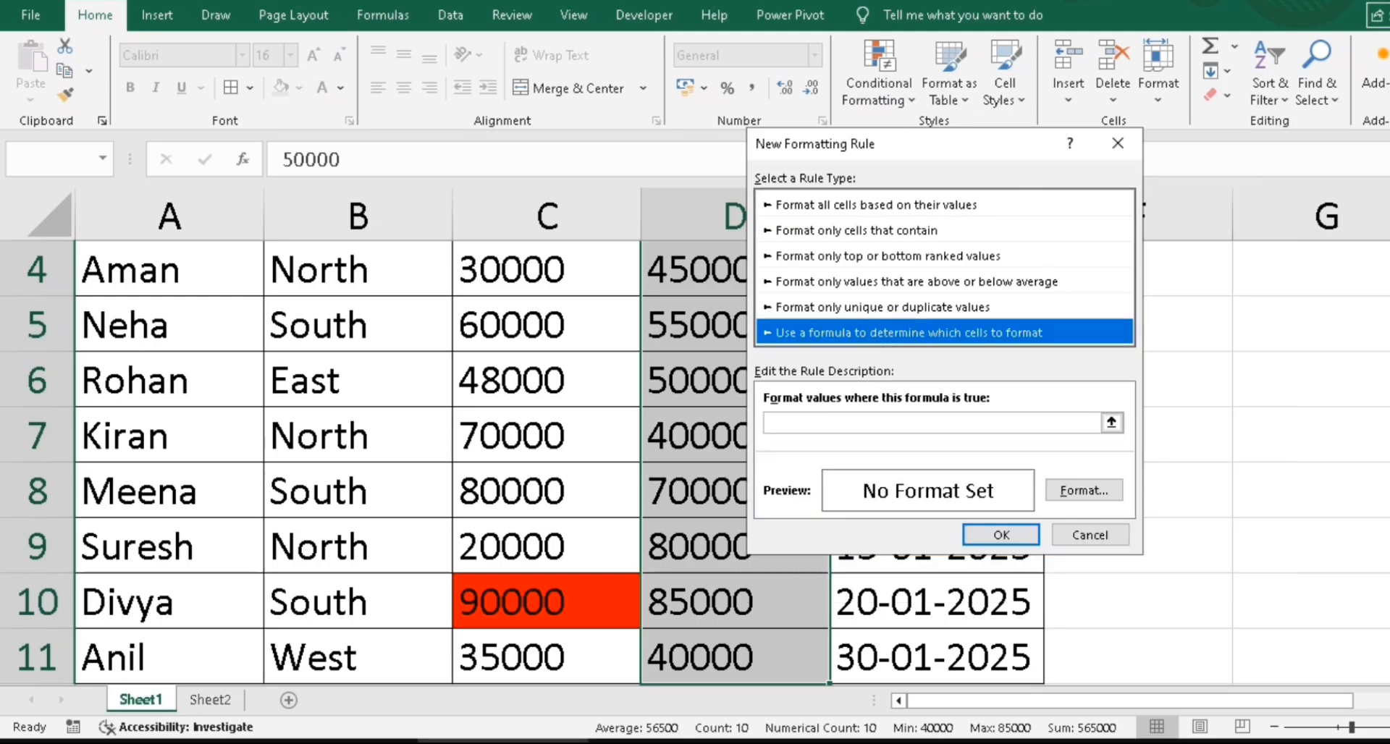
click(805, 424)
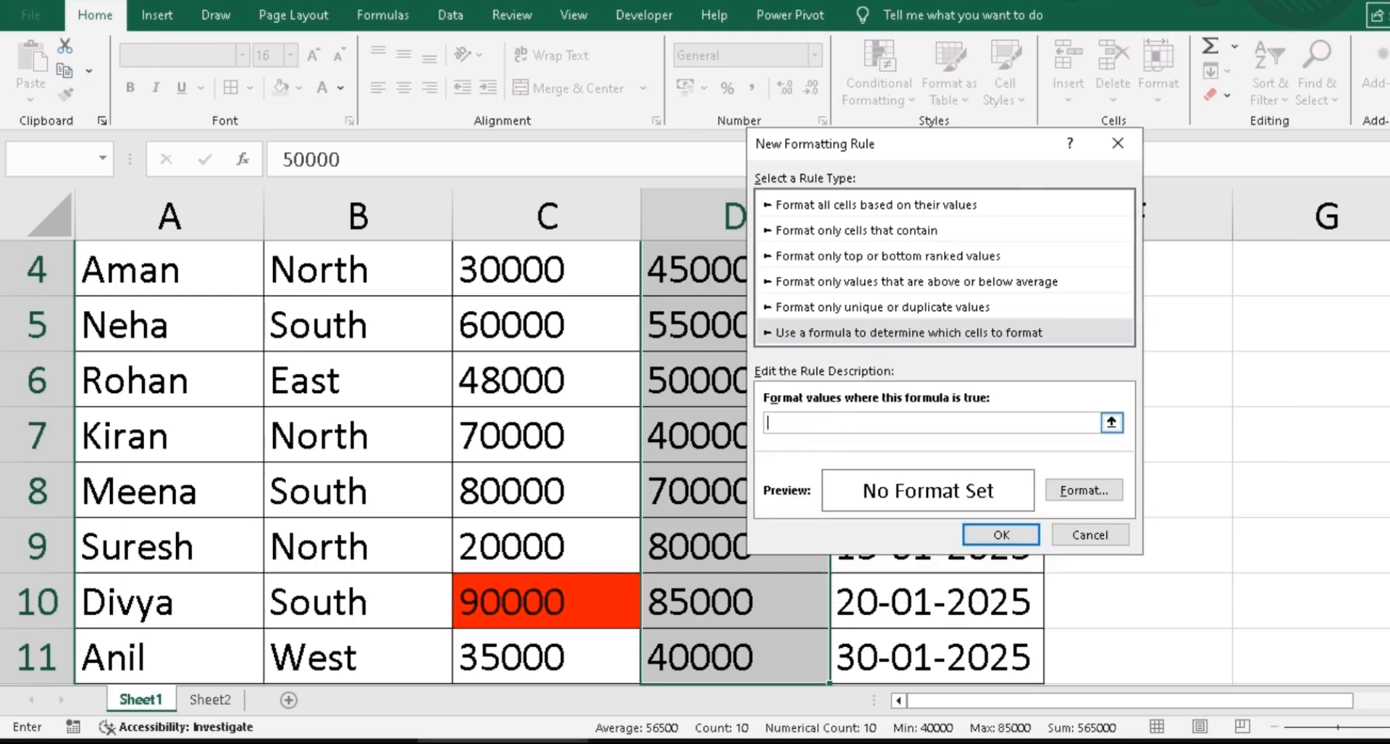
Enter the rule formula =min($D$2:$D$11)=D2
text(=min()
drag(929, 143, 267, 239)
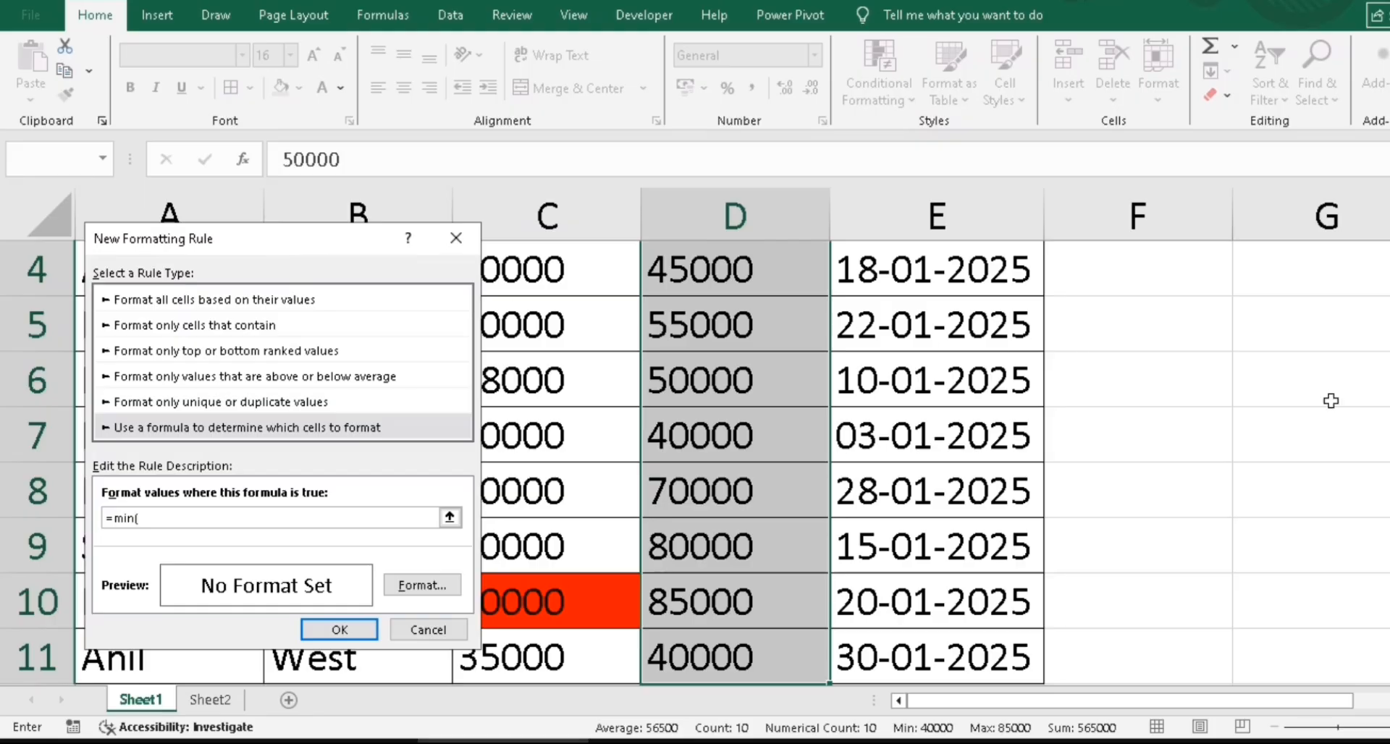
scroll(1327, 397, up, 1)
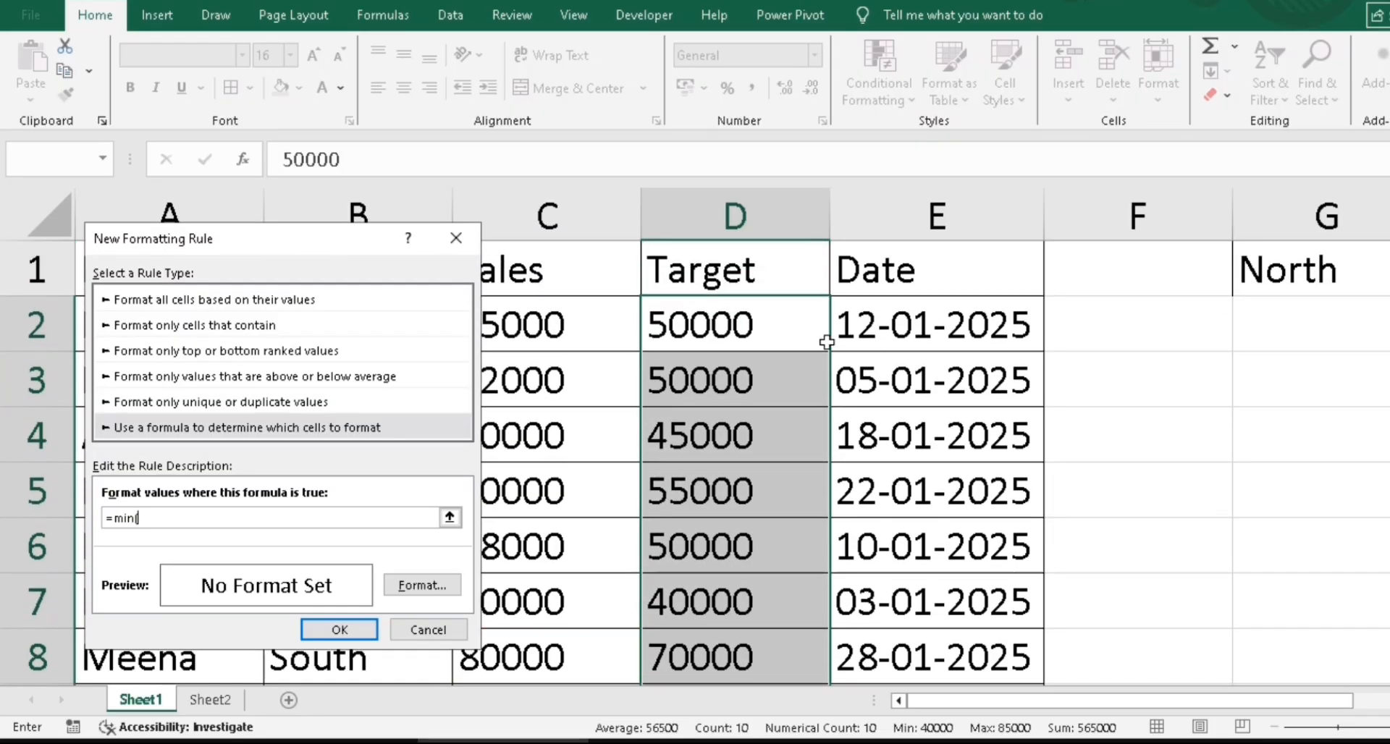
drag(737, 327, 751, 620)
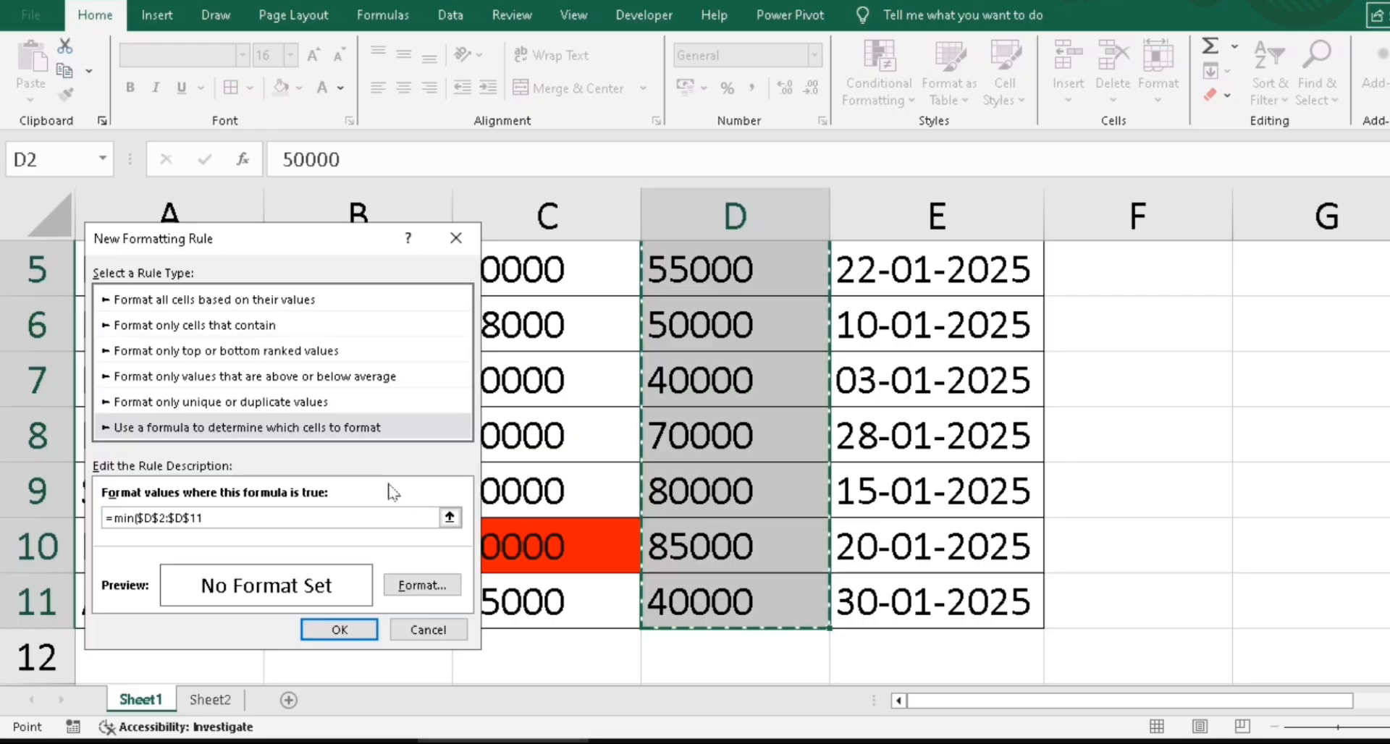
text()-)
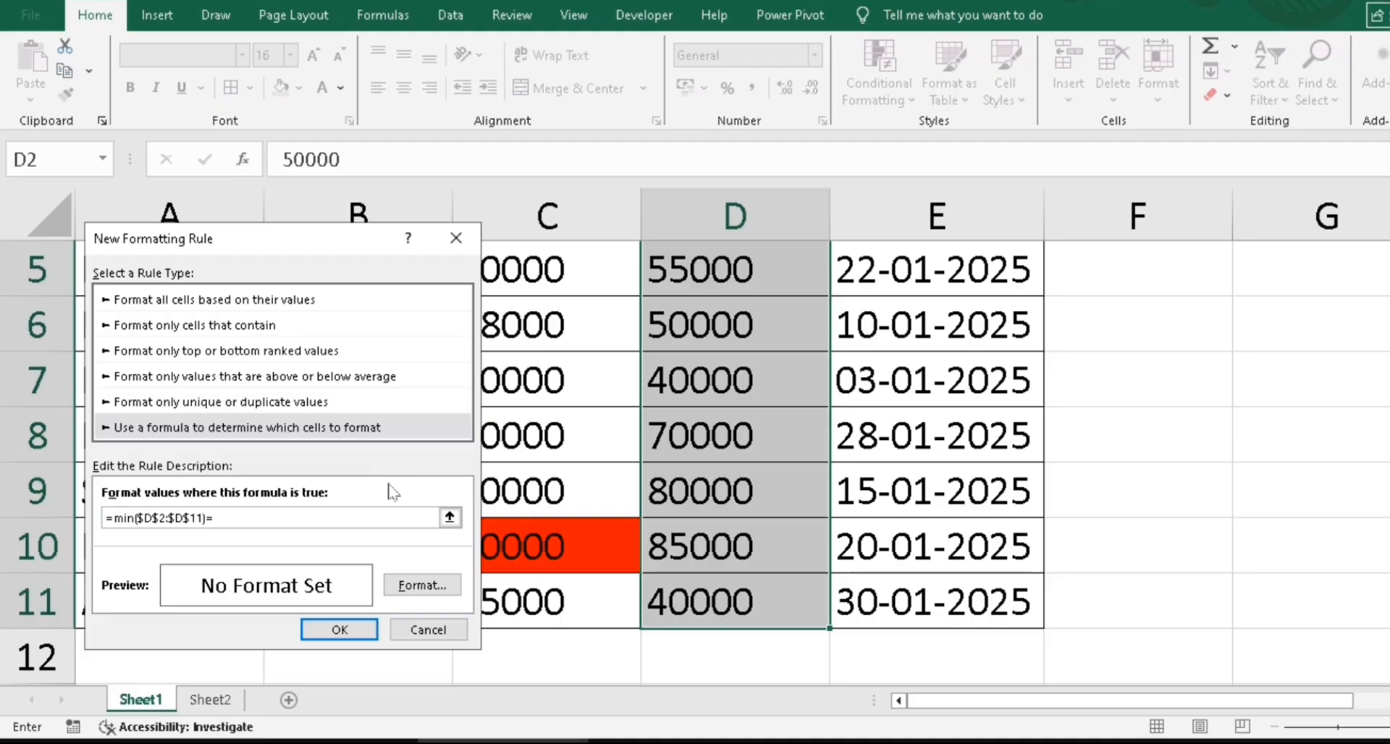
drag(1389, 393, 1389, 296)
click(721, 324)
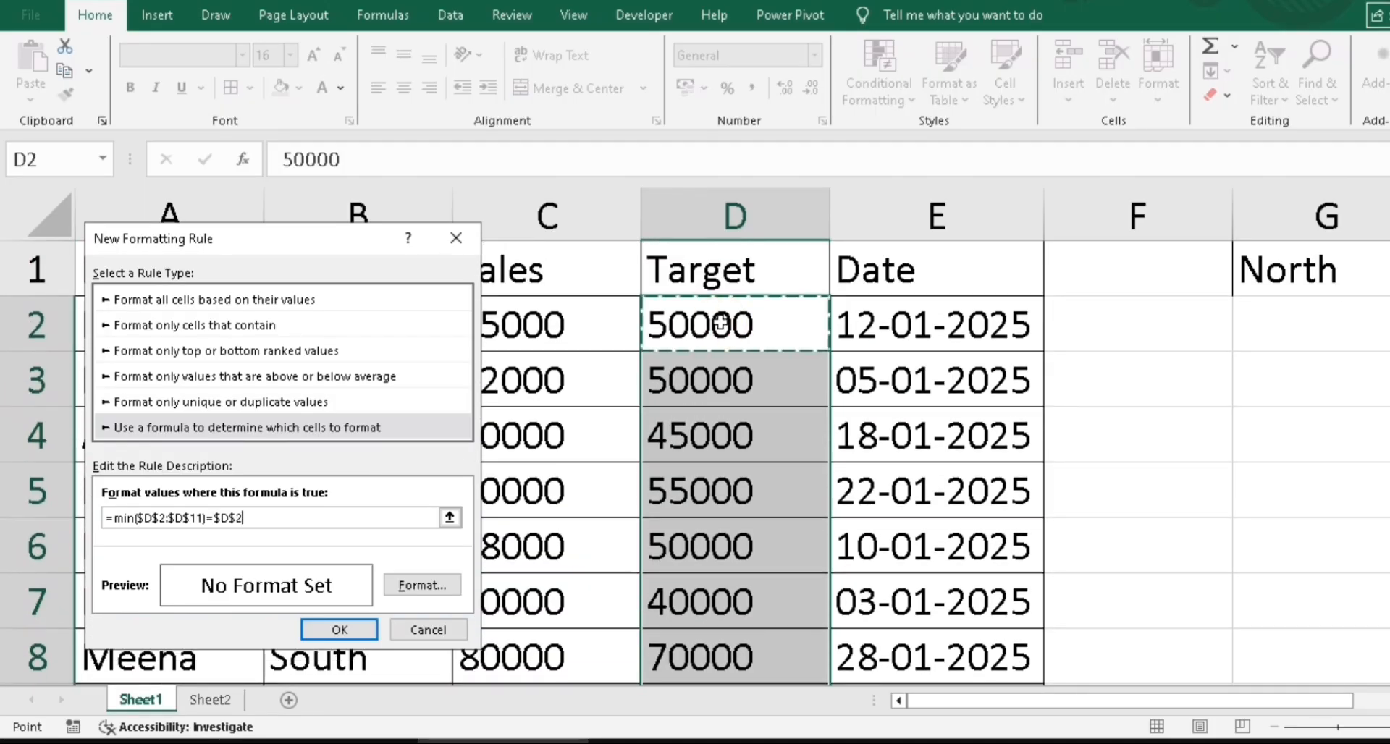
key(F4)
key(F4)
key(F4)
Give the rule a green fill and save it, highlighting 40000 in D7
drag(322, 243, 593, 214)
click(702, 558)
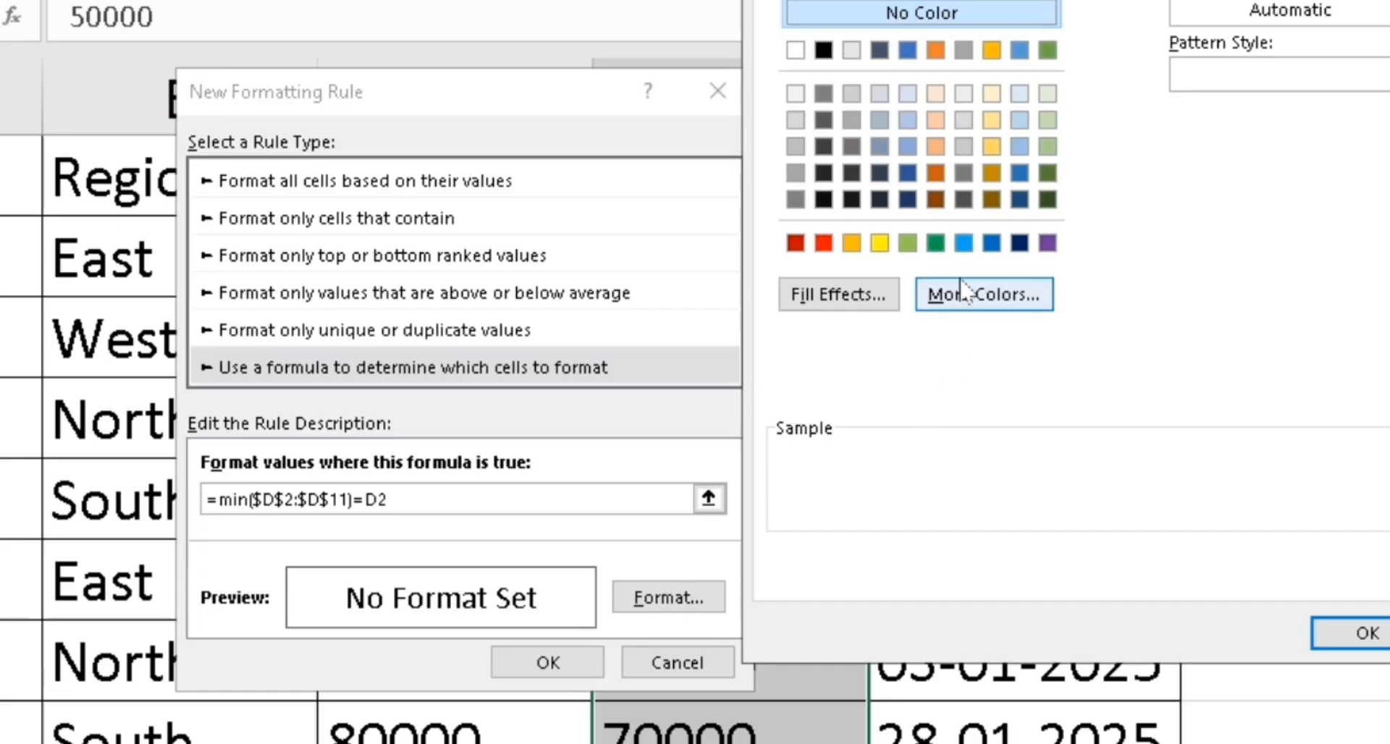
click(935, 244)
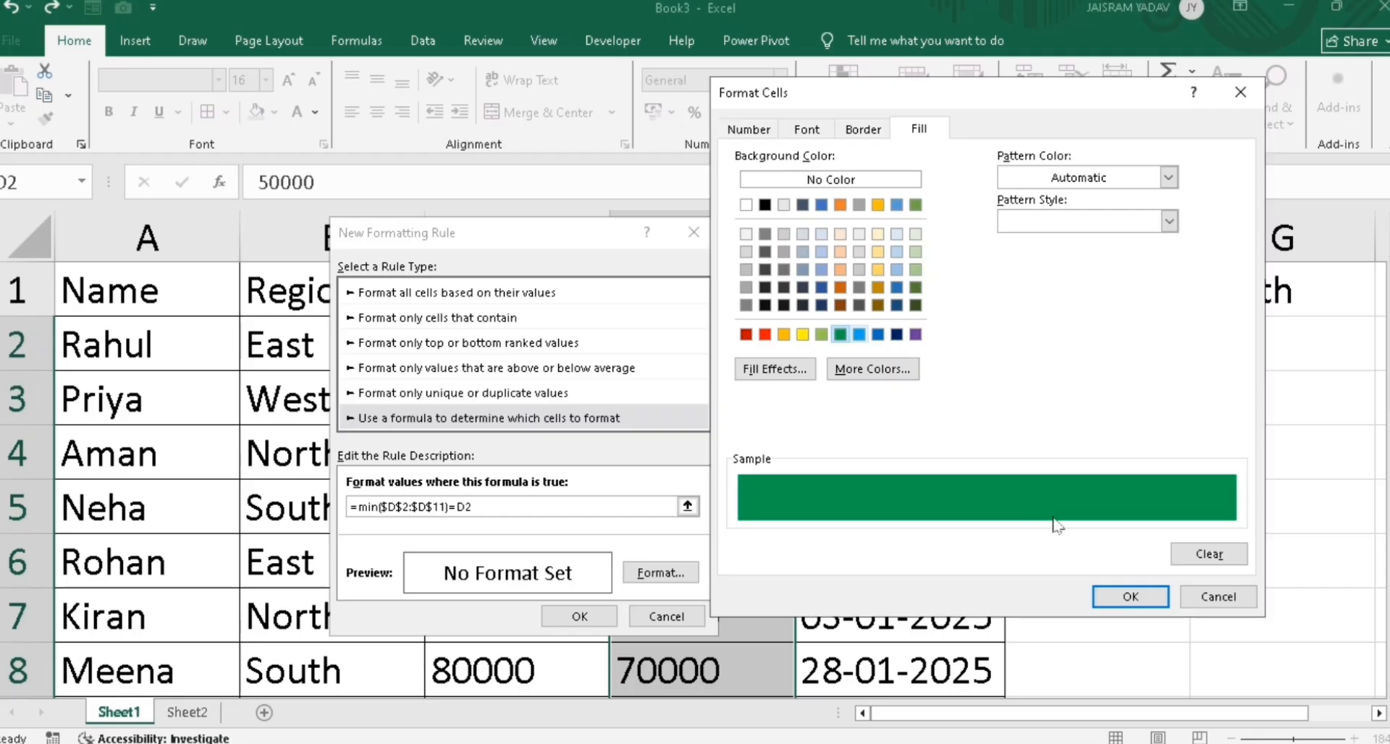
click(1131, 596)
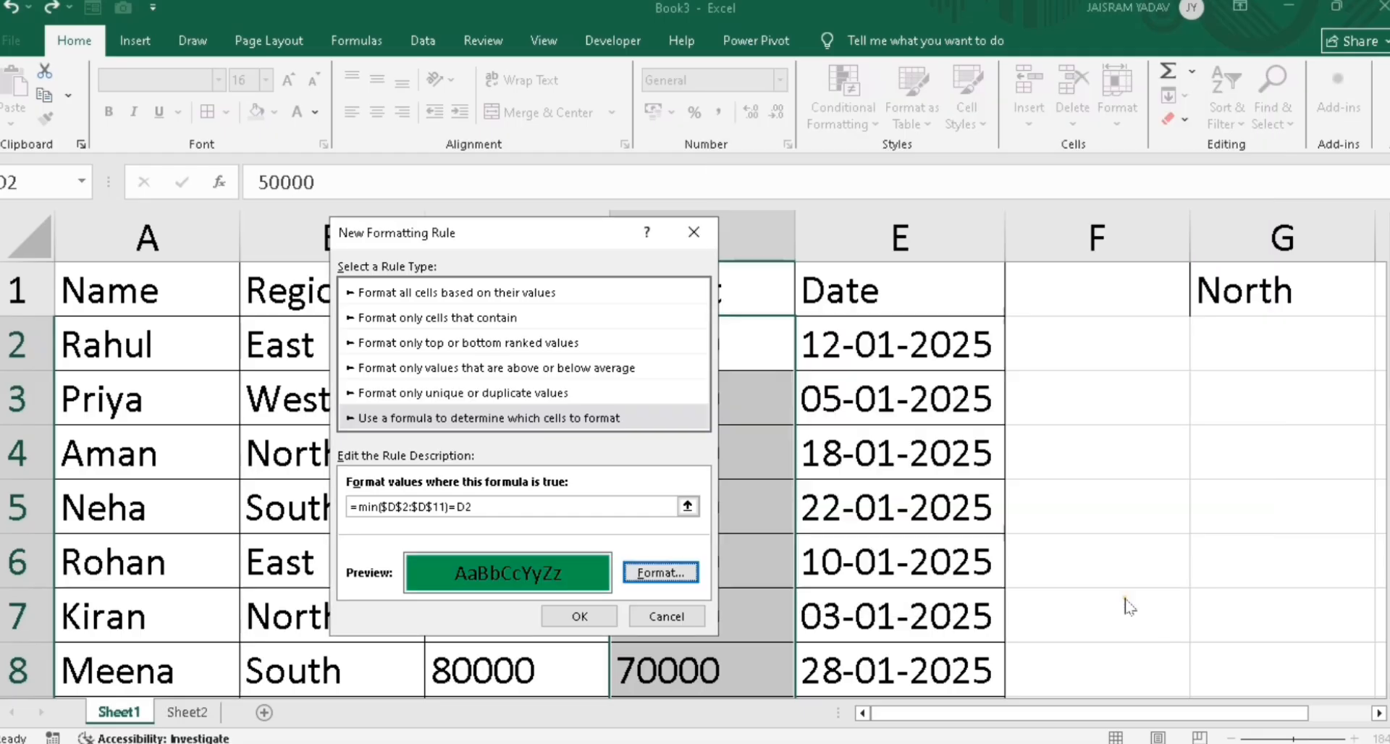
click(610, 621)
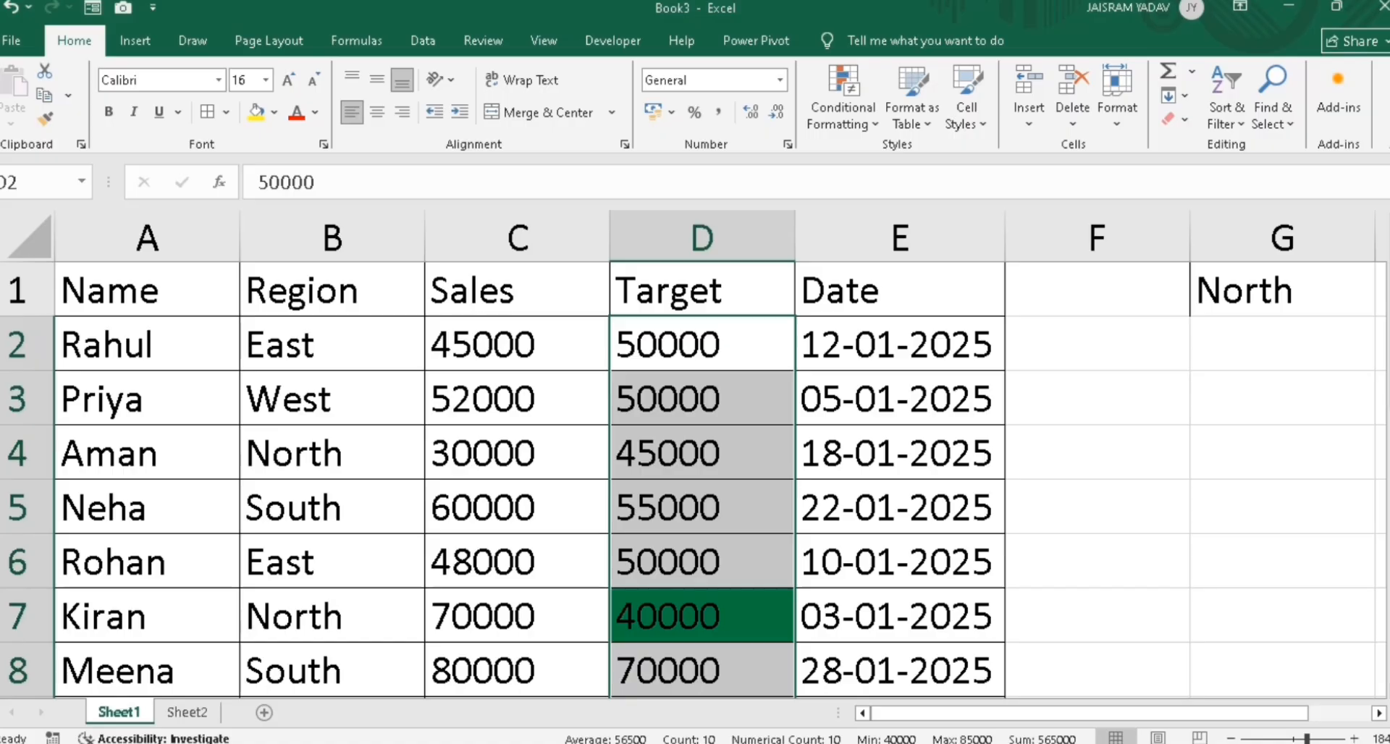
Test the green rule by entering 2 in D9, then undo it so D9 reads 80000 again
drag(1387, 406, 1387, 482)
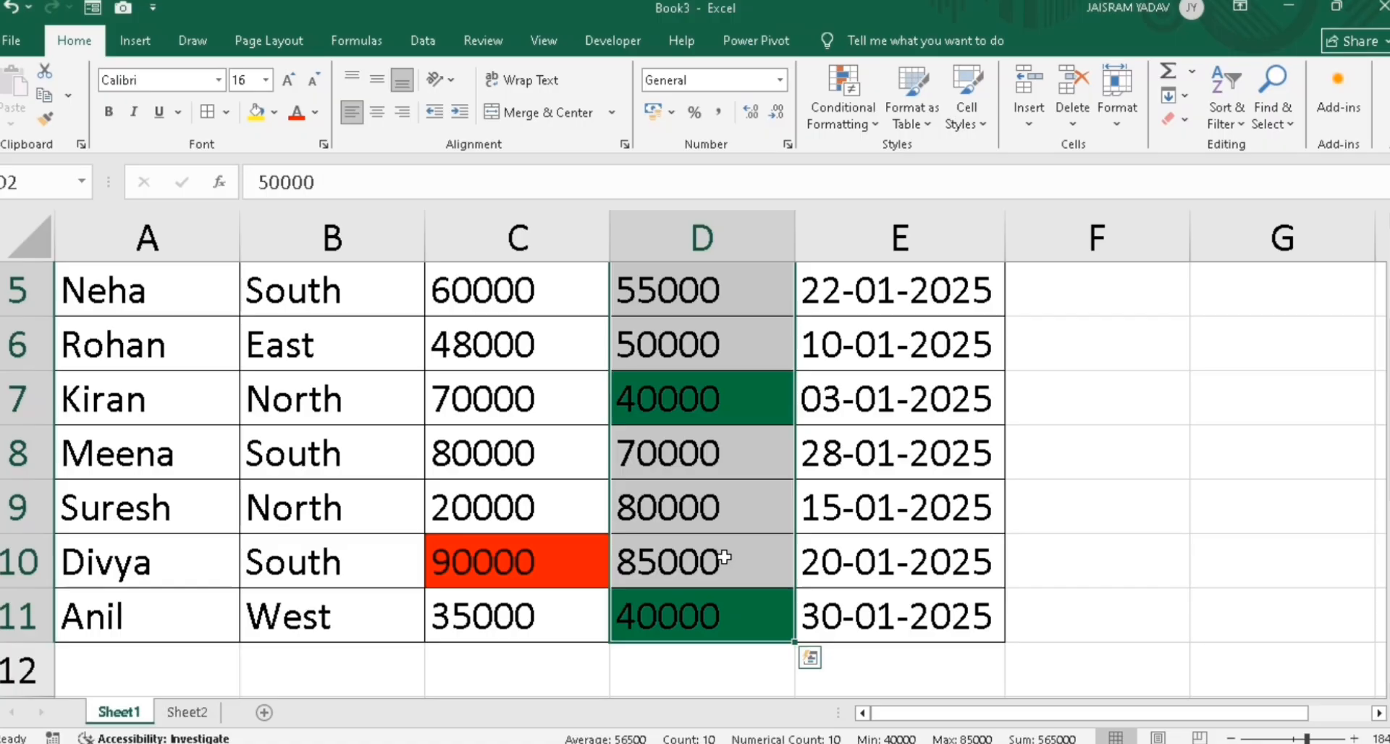
click(693, 606)
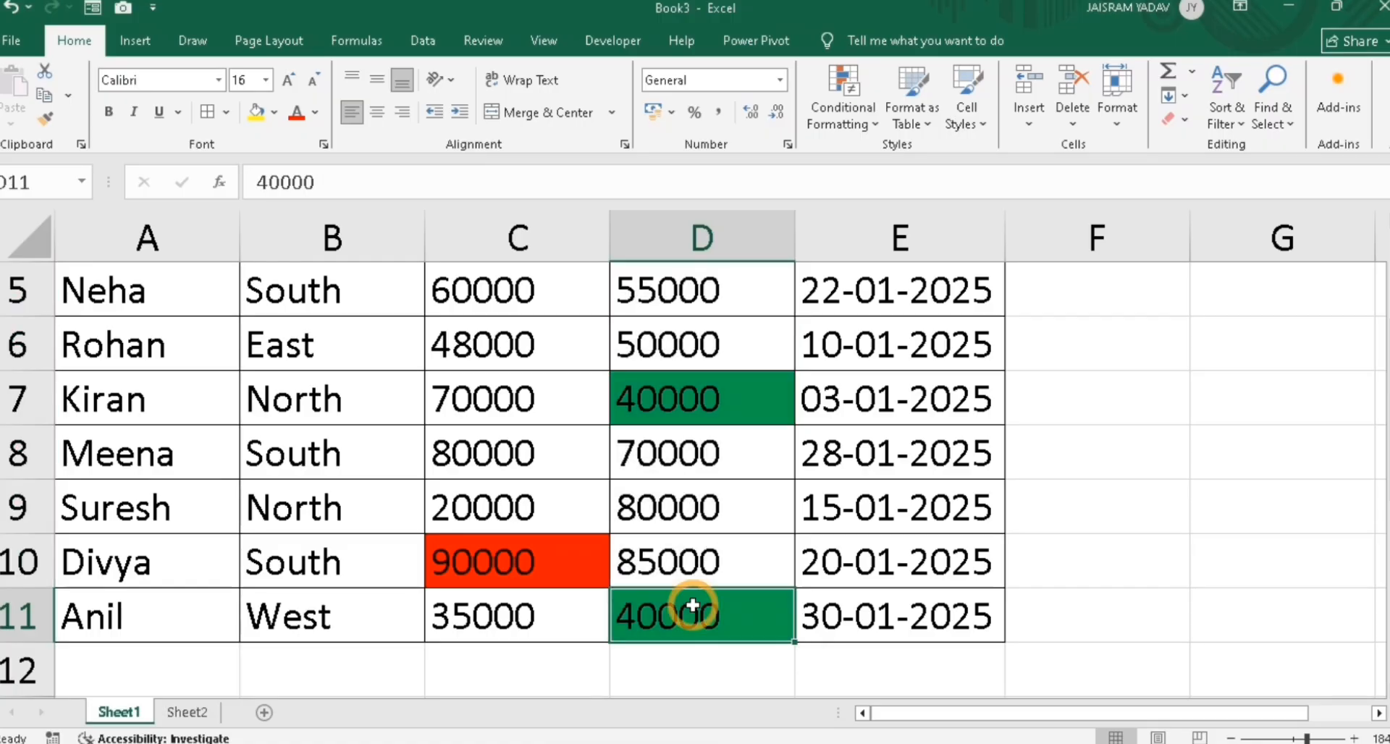
click(705, 499)
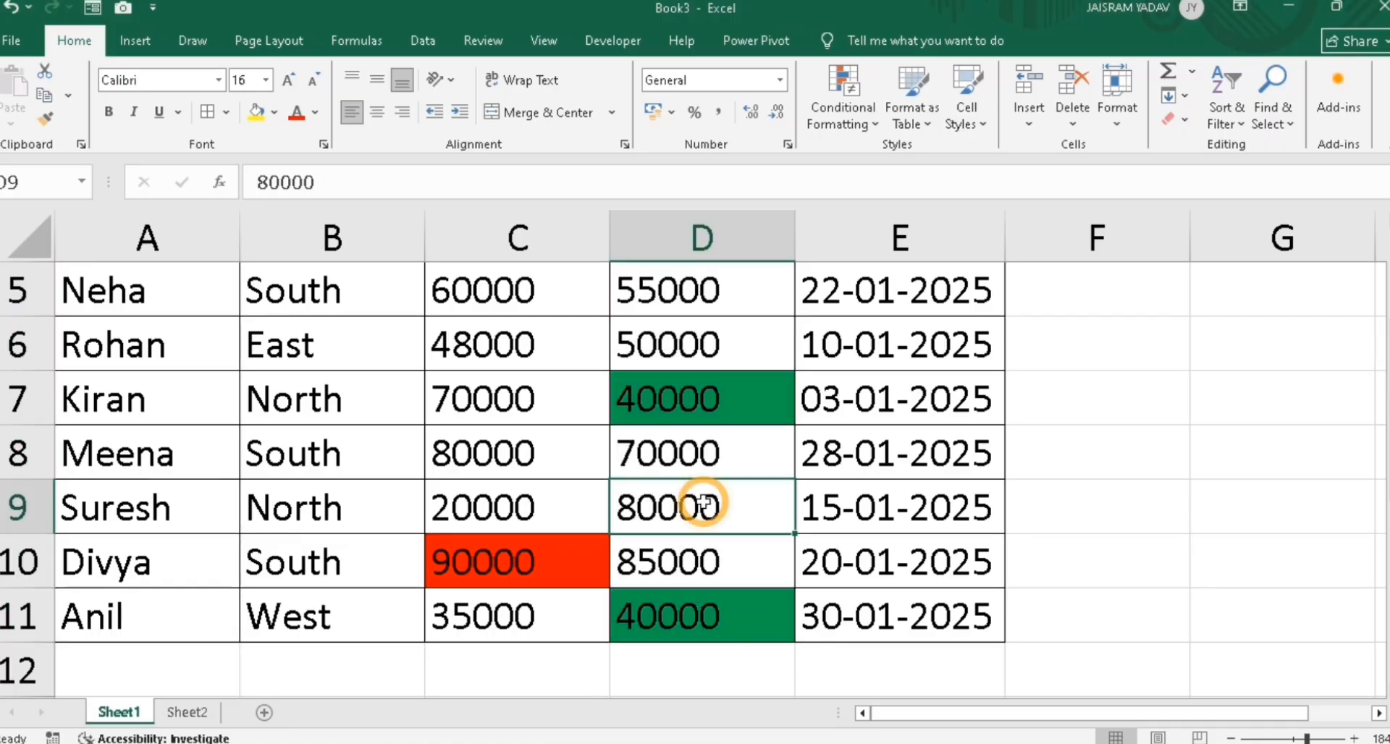
text(2)
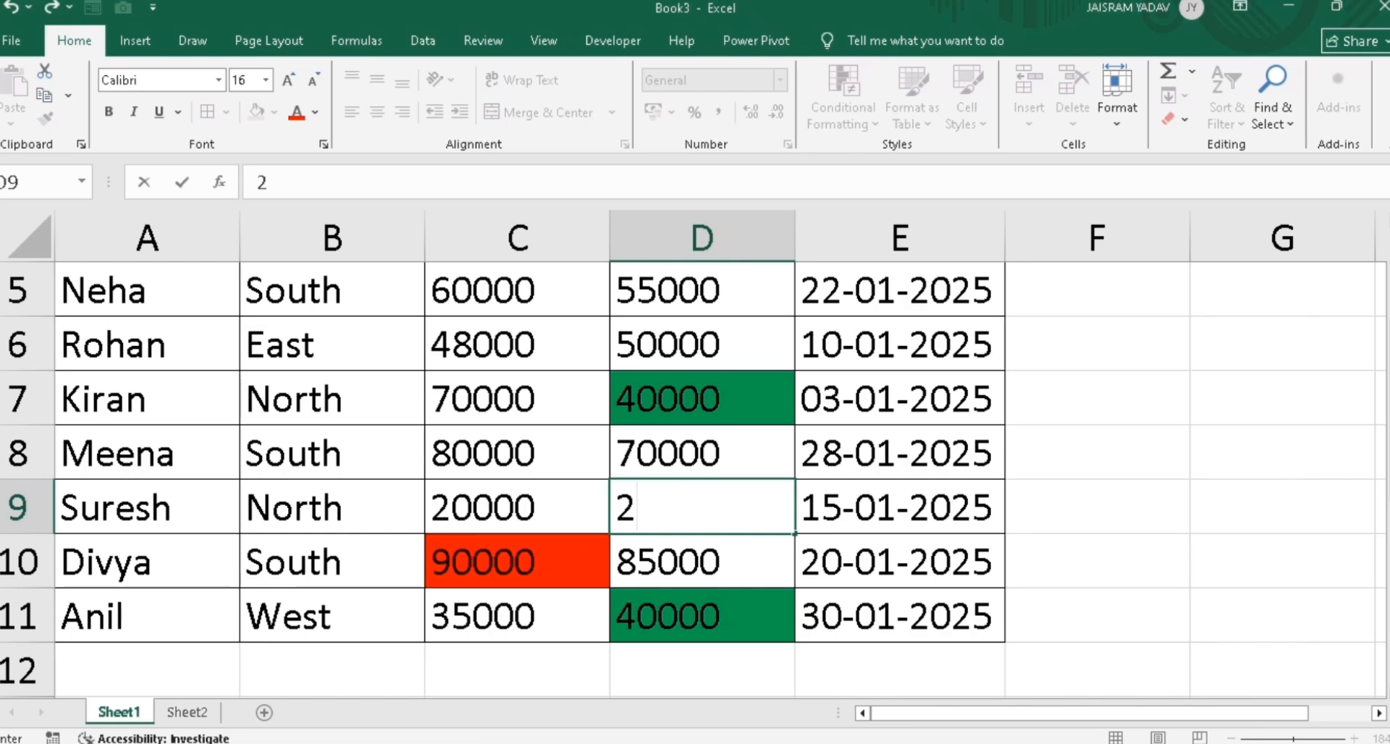
key(Return)
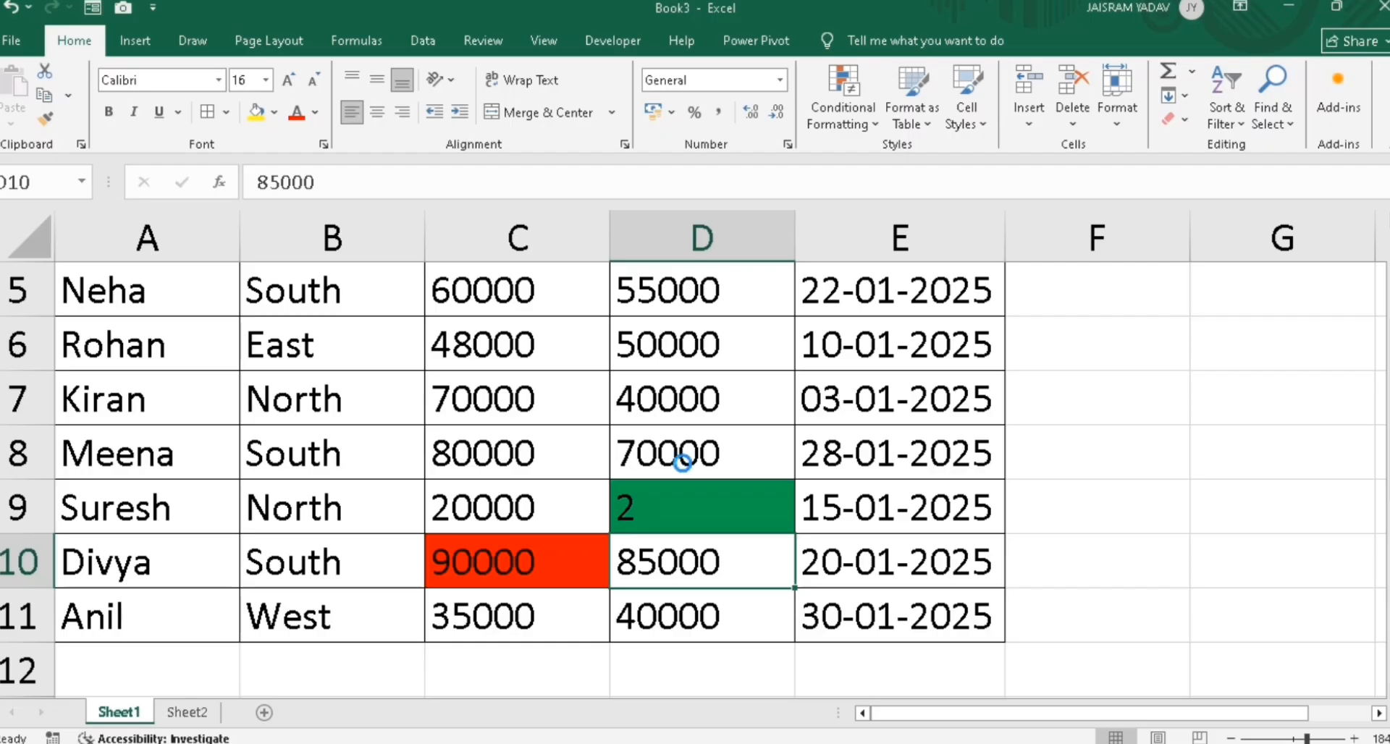
key(ctrl+z)
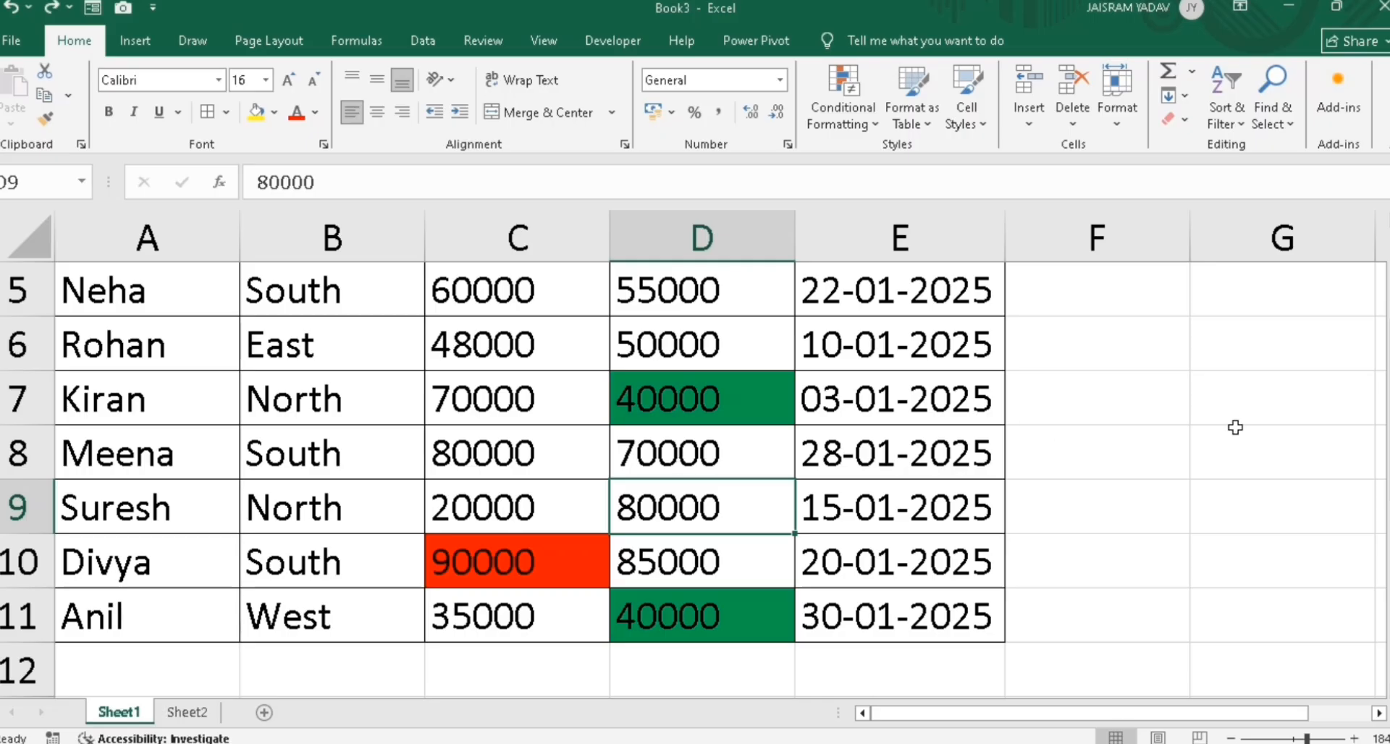
drag(1389, 442, 1387, 435)
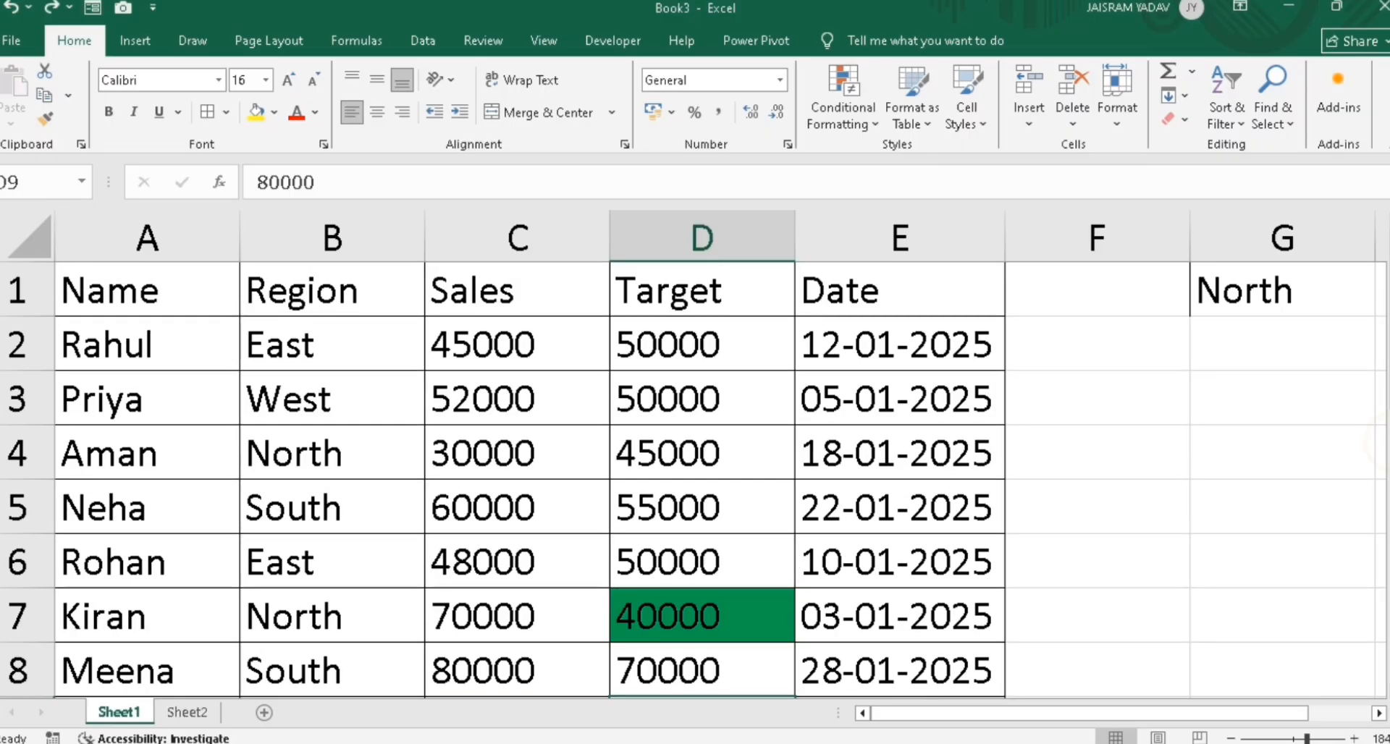
Set E9 to 15-11-2025 and E10 to 18-11-2025, then reselect the dates E2:E11
click(885, 348)
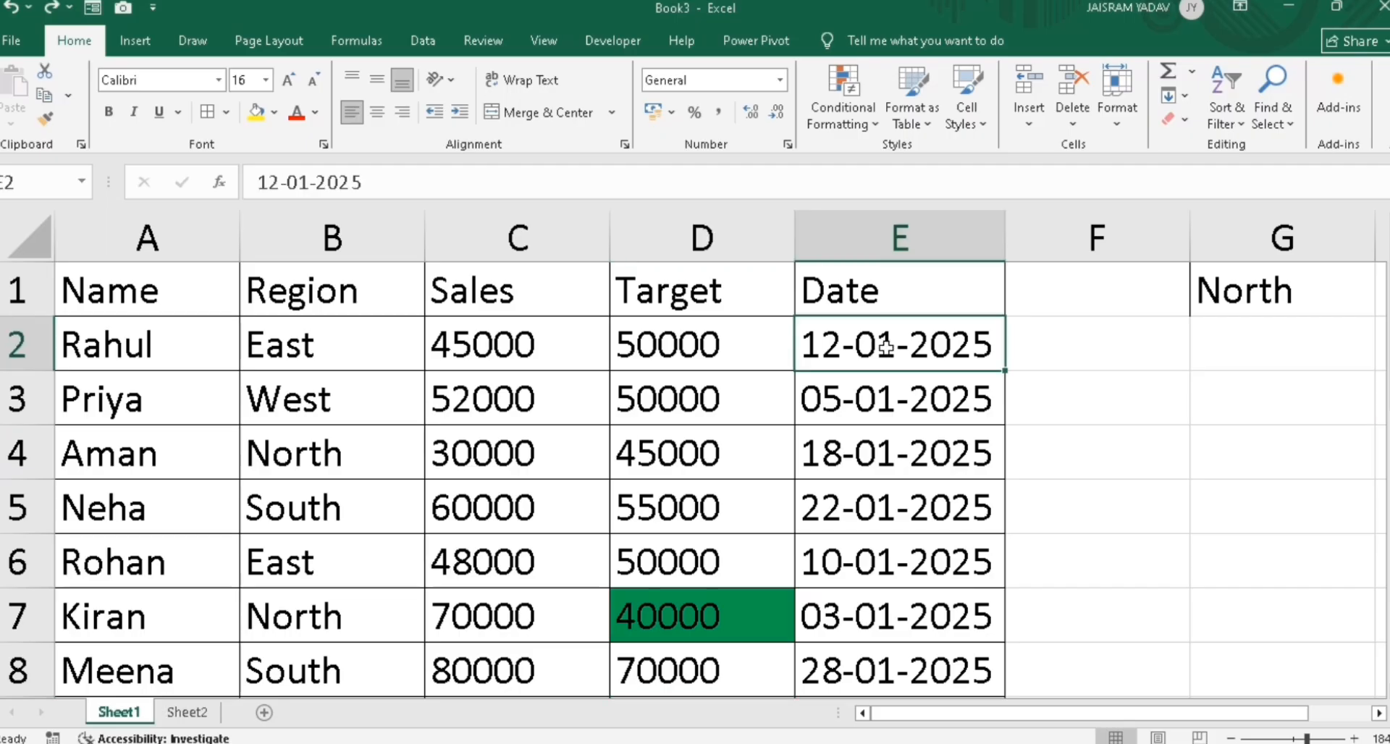
drag(885, 347, 900, 587)
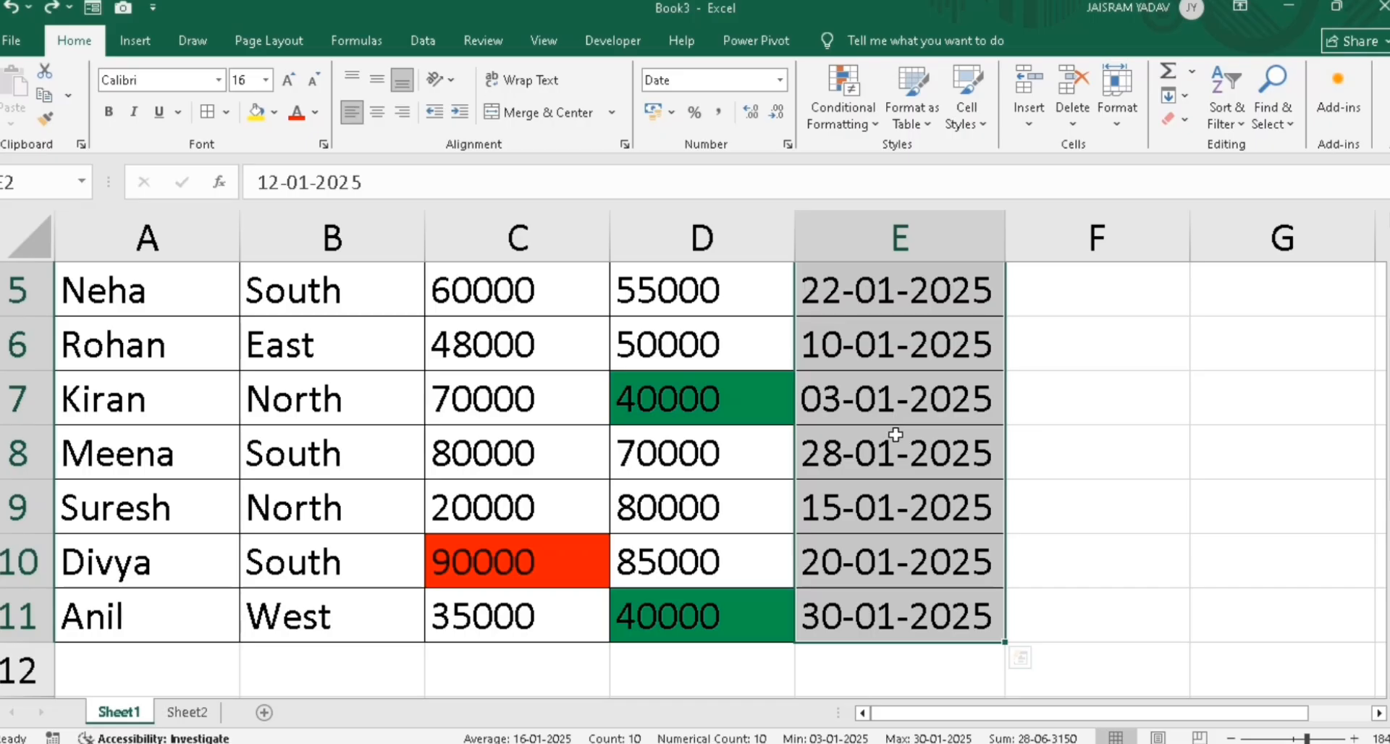
click(845, 506)
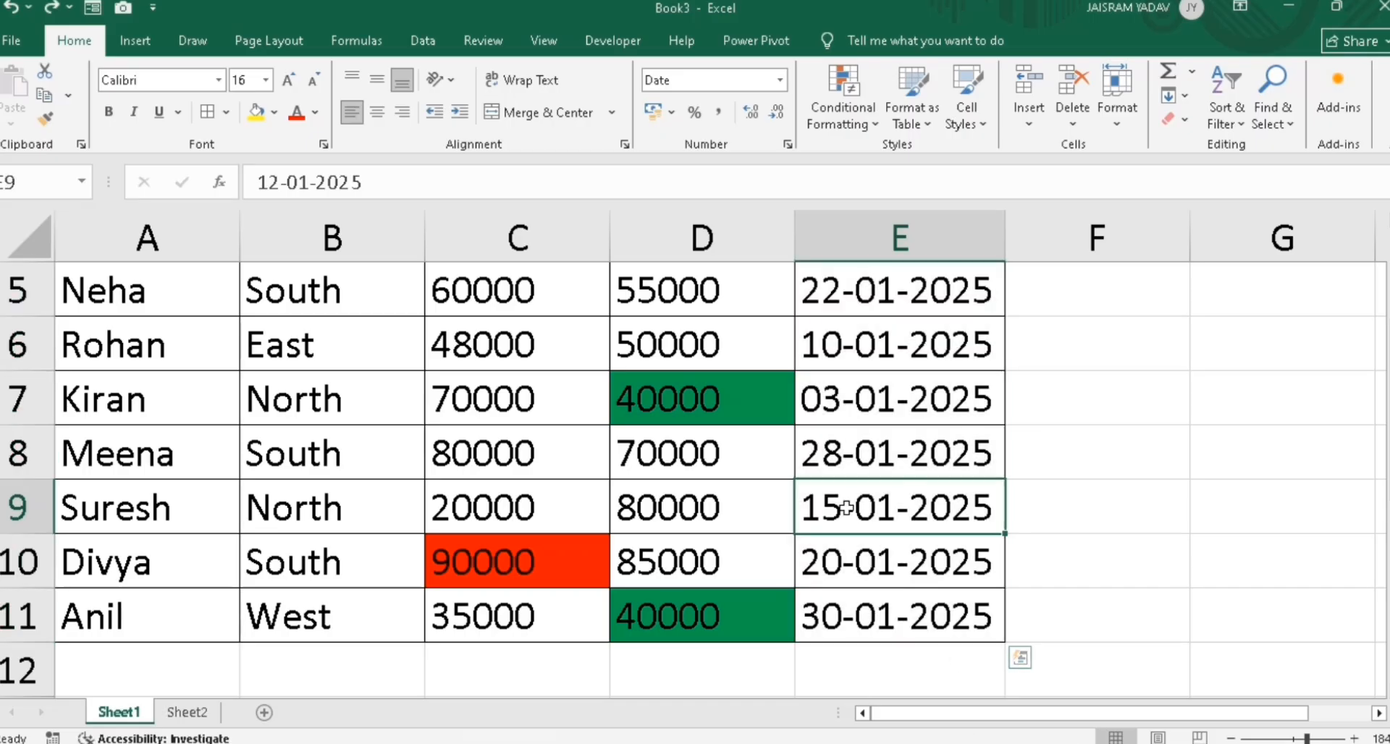
text(1)
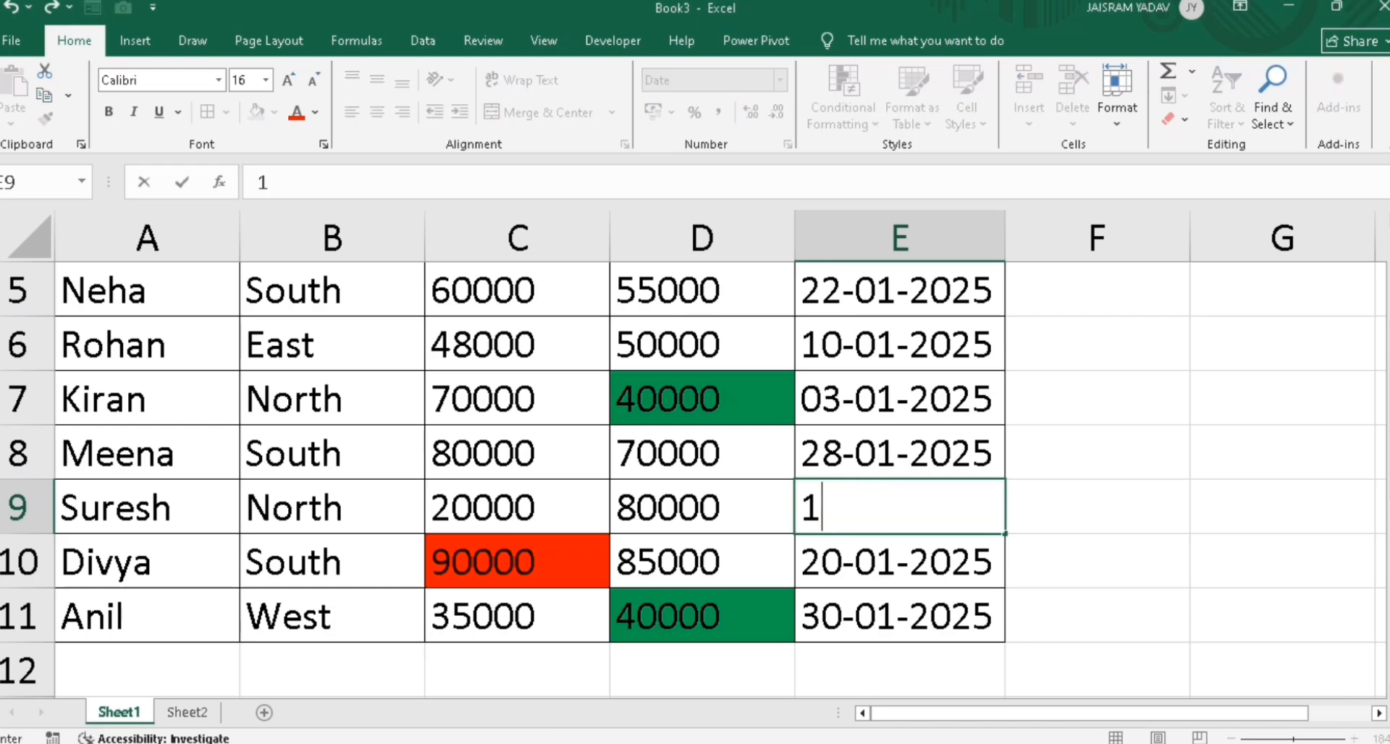
text(5-11-2025)
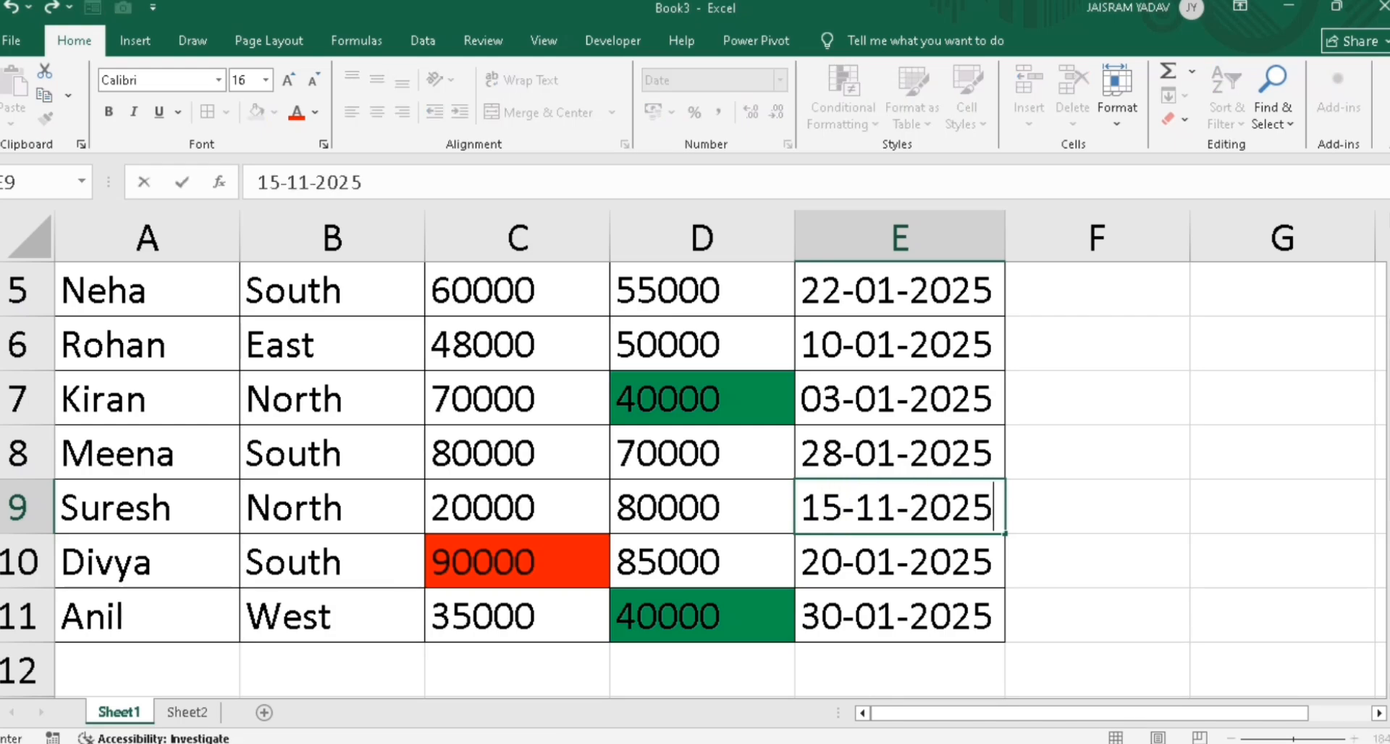
key(Return)
text(18)
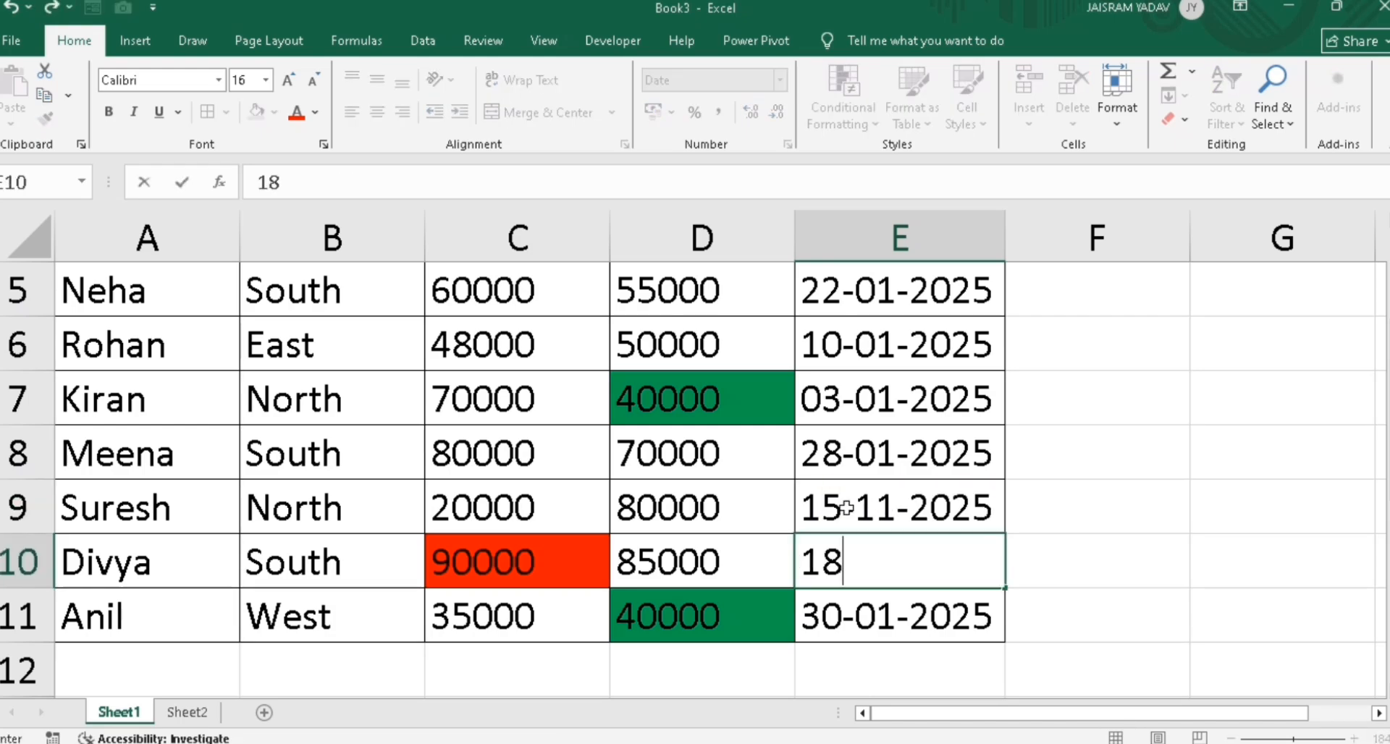
text(-11-2025)
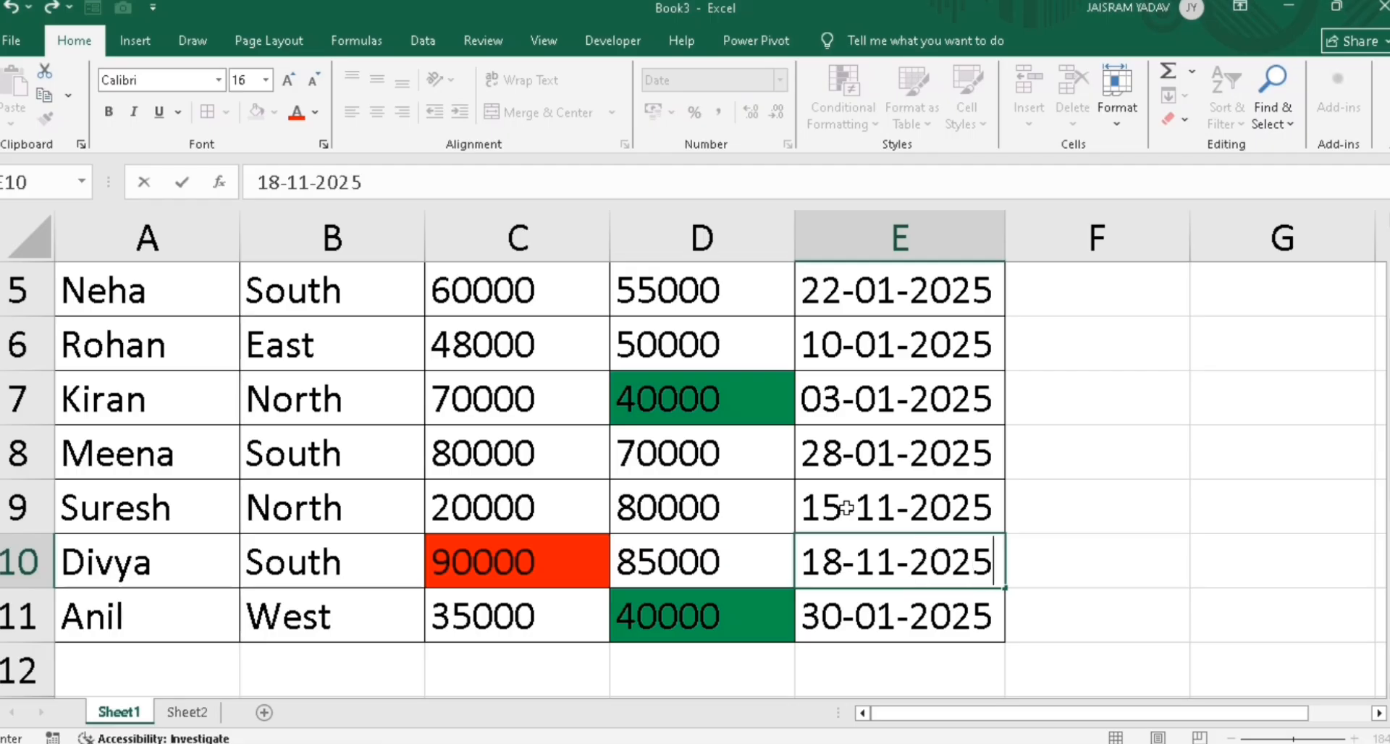
key(Return)
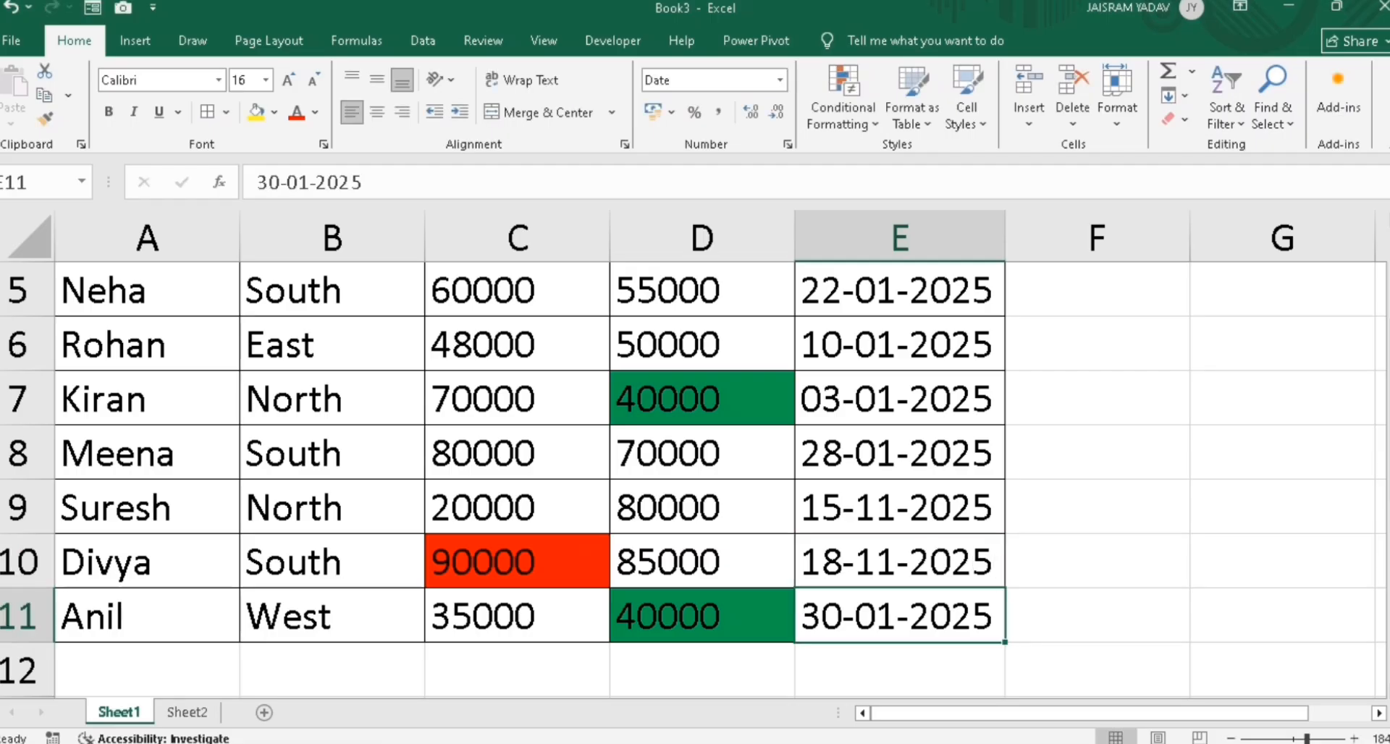
drag(1382, 399, 1382, 394)
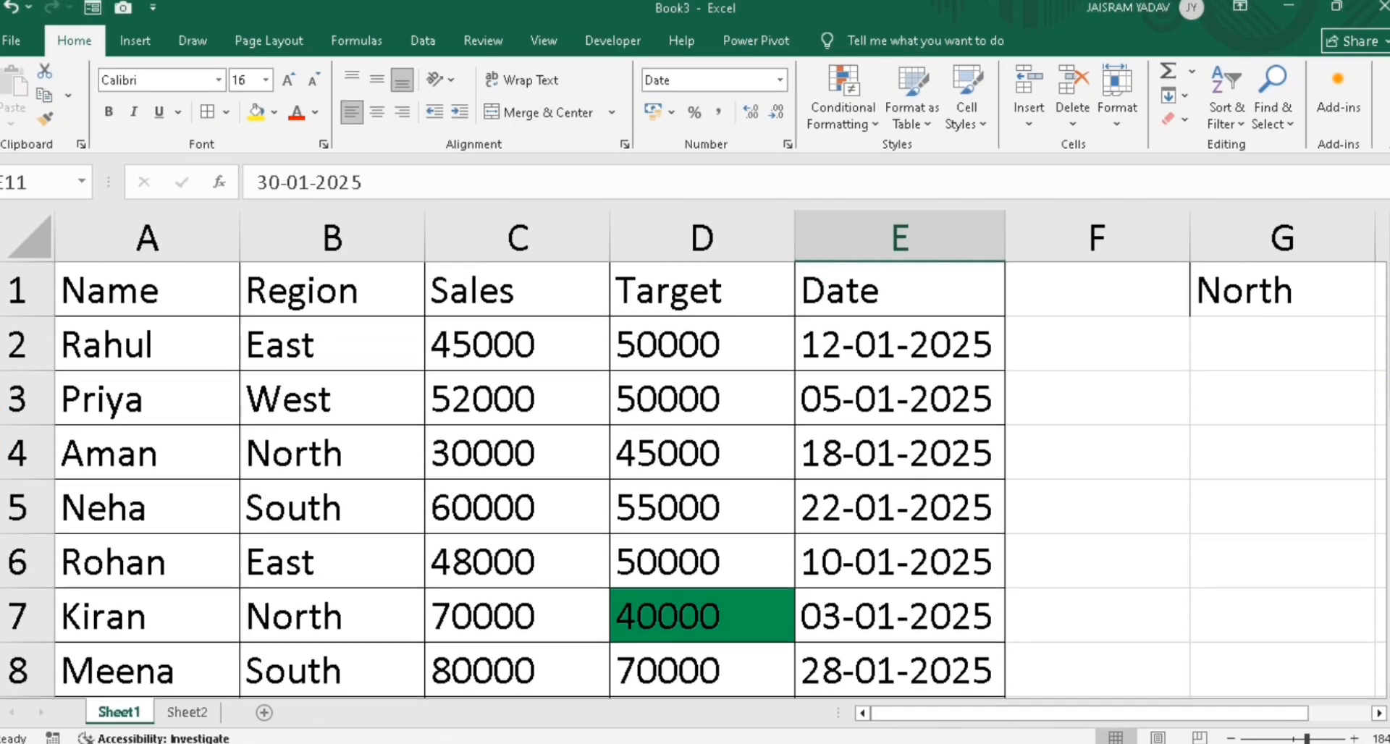
drag(925, 358, 910, 629)
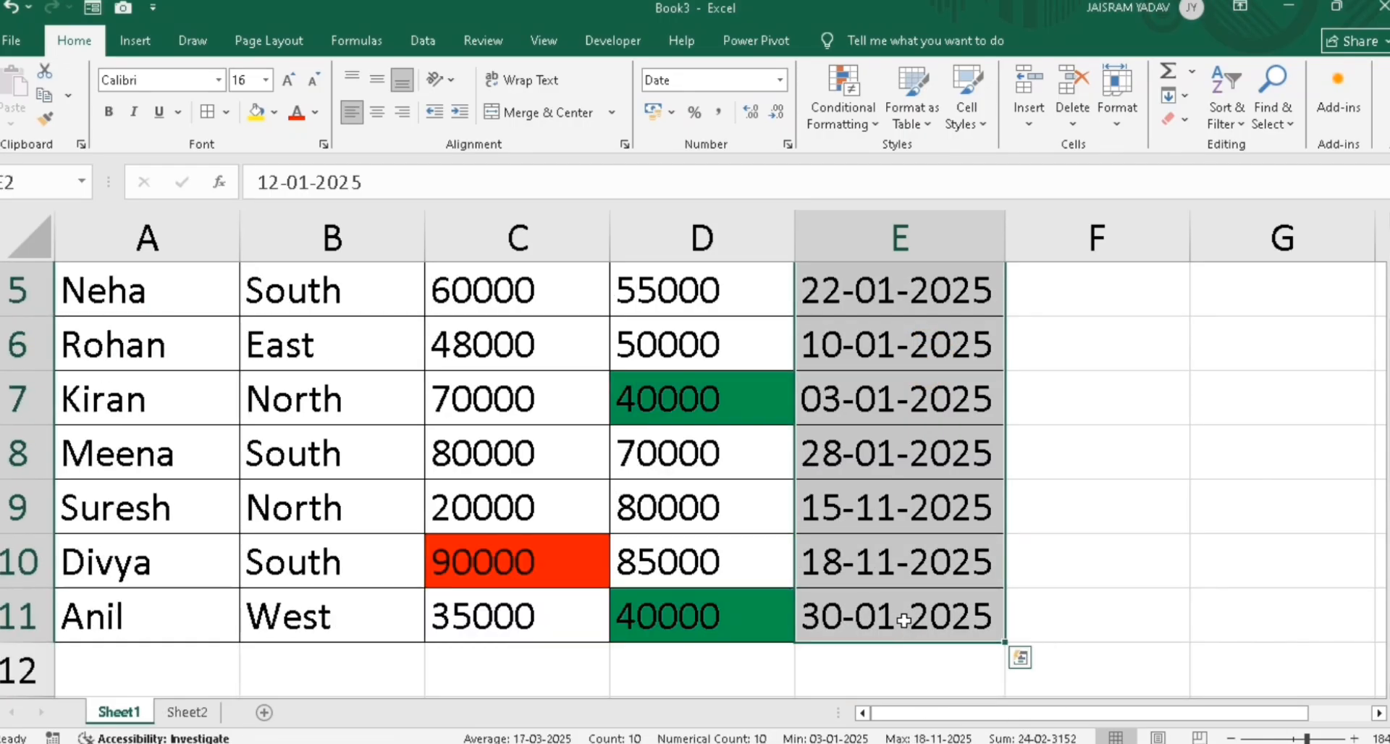
Start a formula-based conditional formatting rule =today()>E2 on the selected dates
click(866, 125)
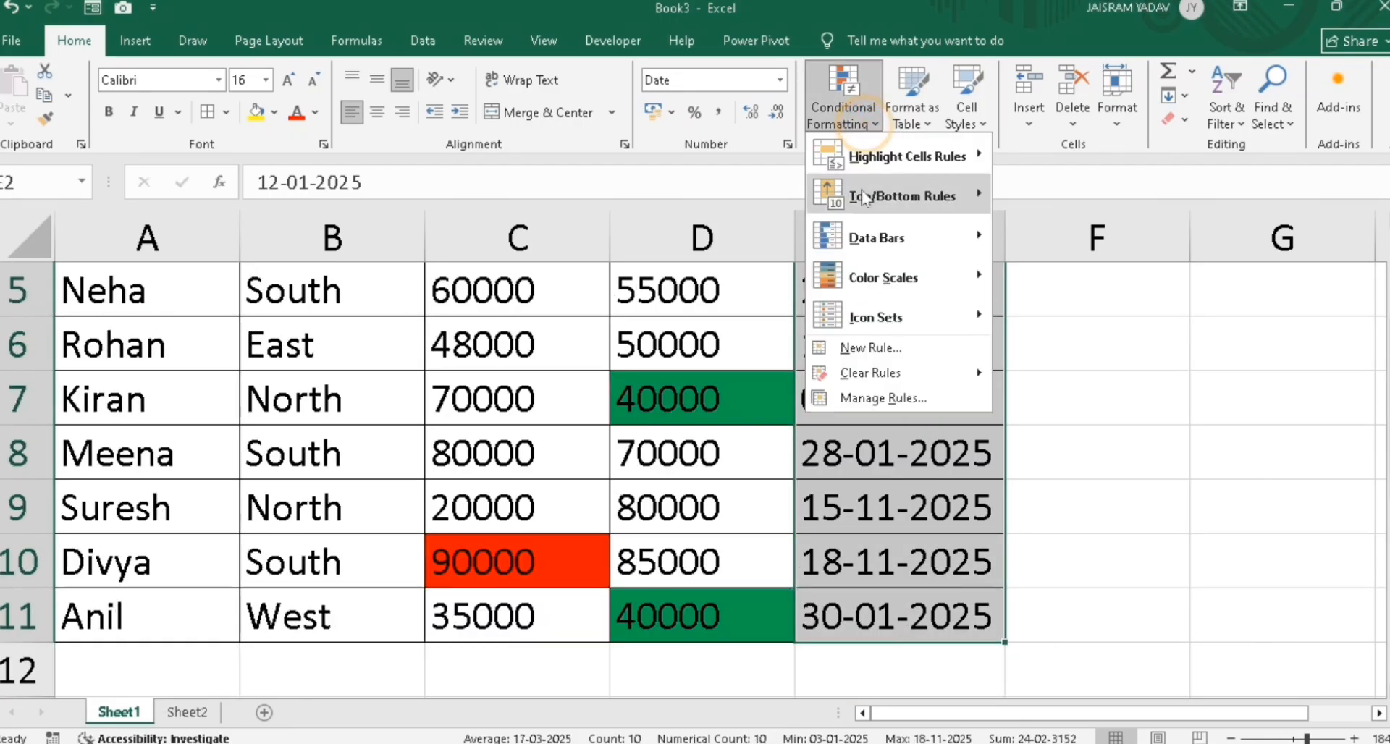
click(853, 352)
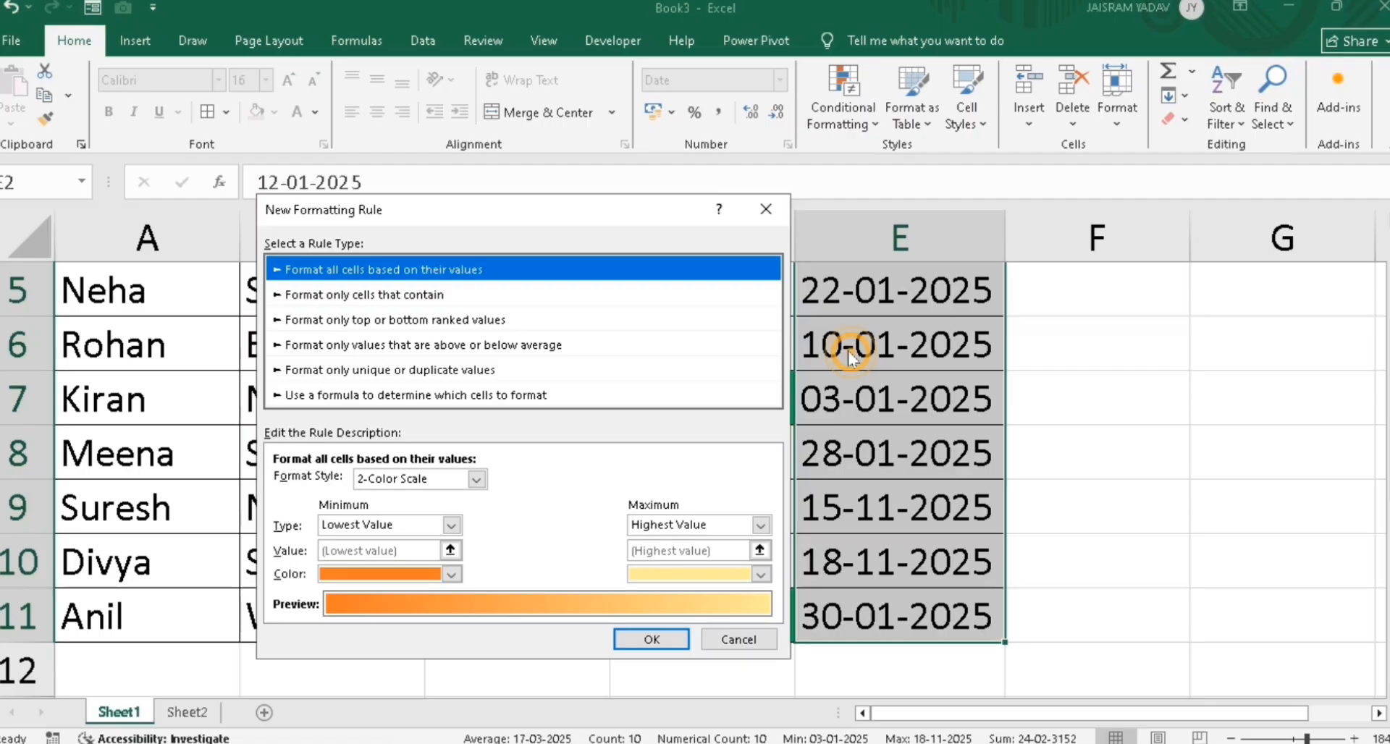
click(544, 395)
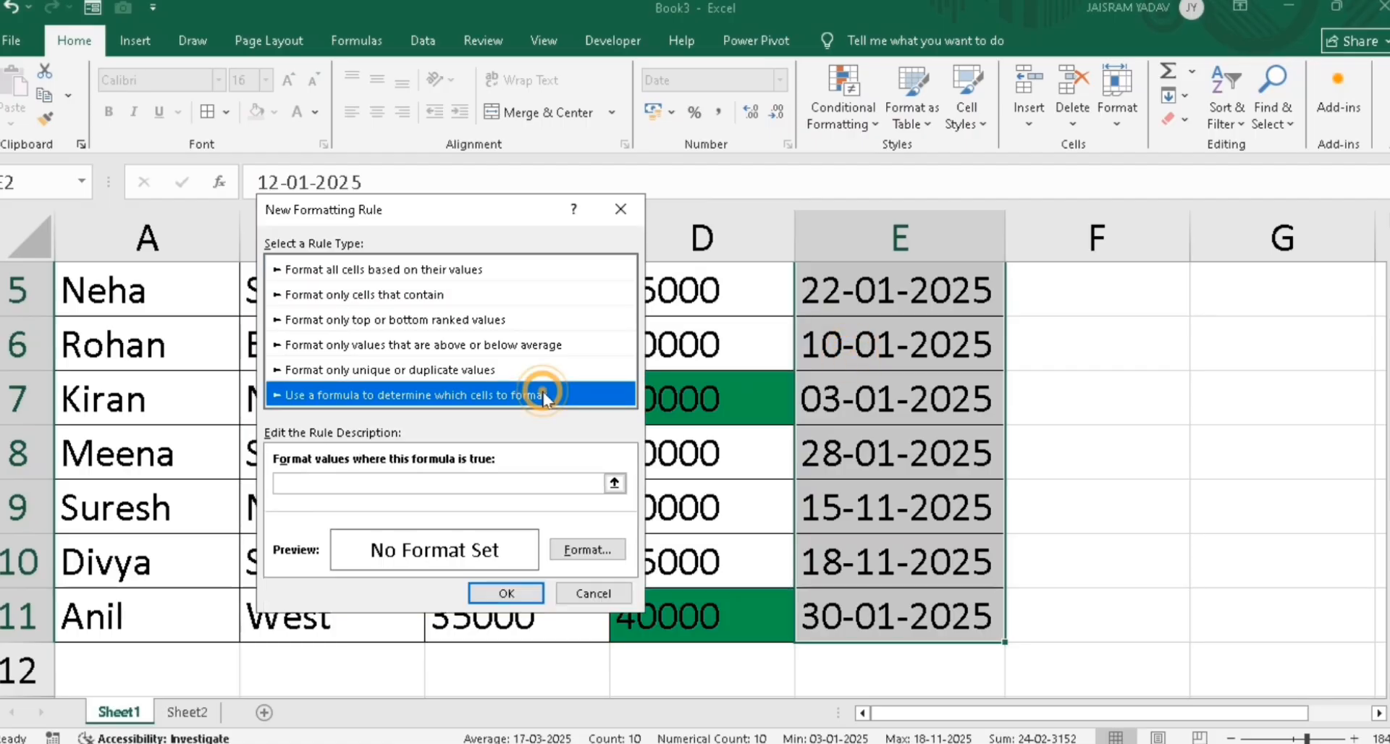
click(425, 480)
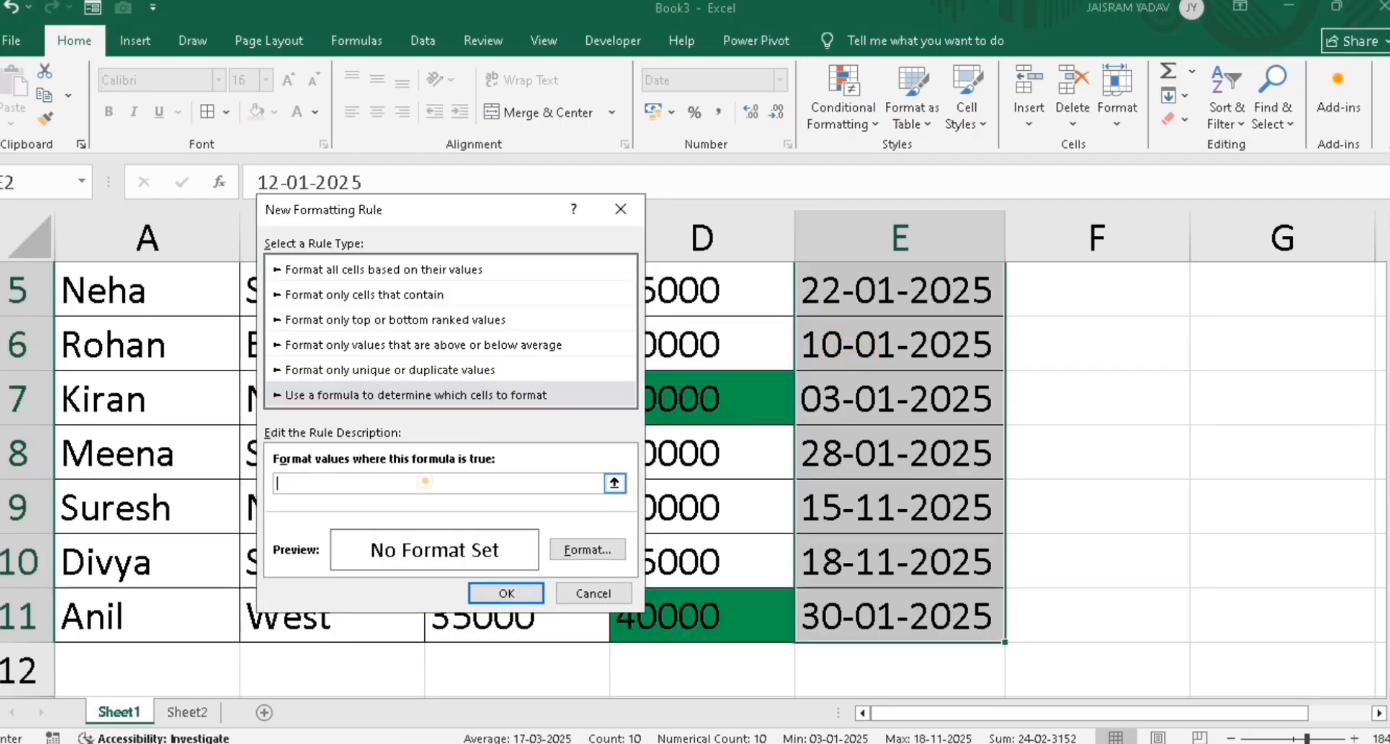
text(=)
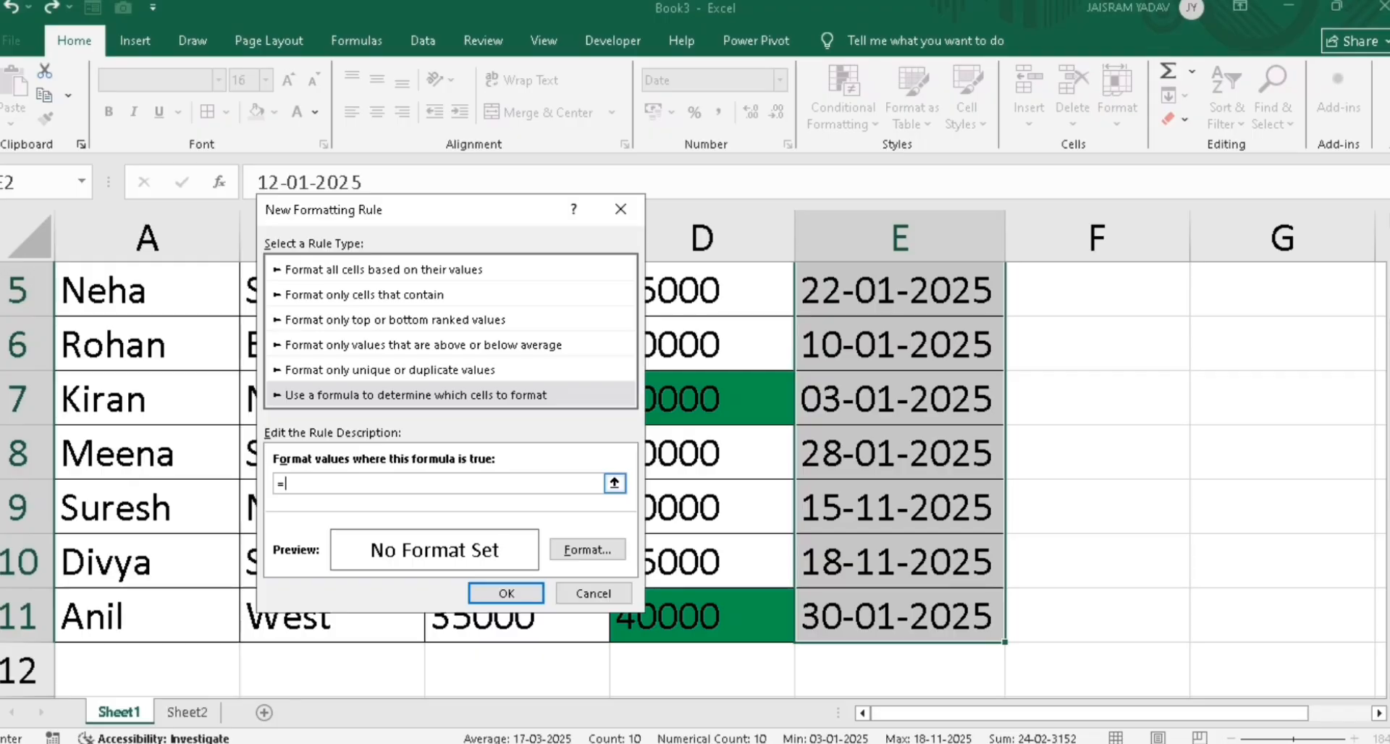
text(today()>)
drag(466, 209, 362, 282)
scroll(1085, 471, up, 2)
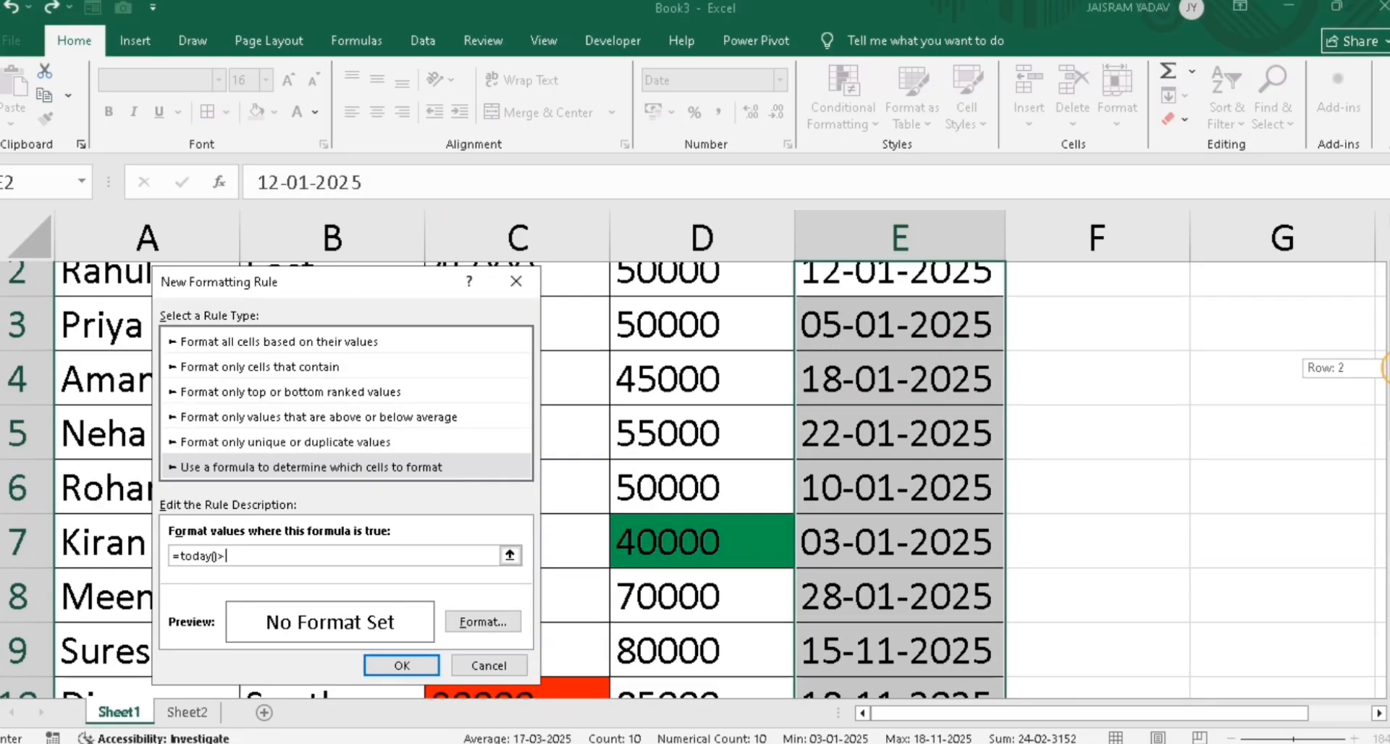
click(971, 349)
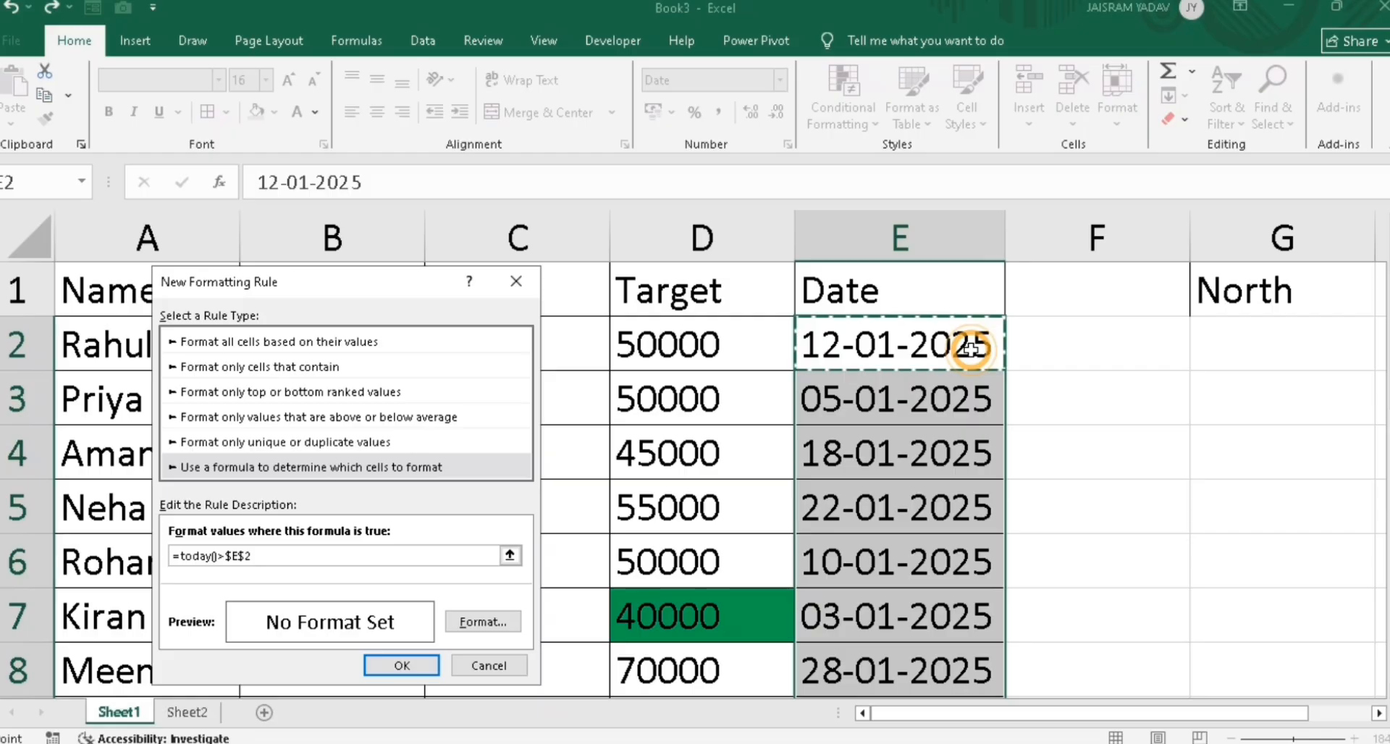
key(F4)
key(F4)
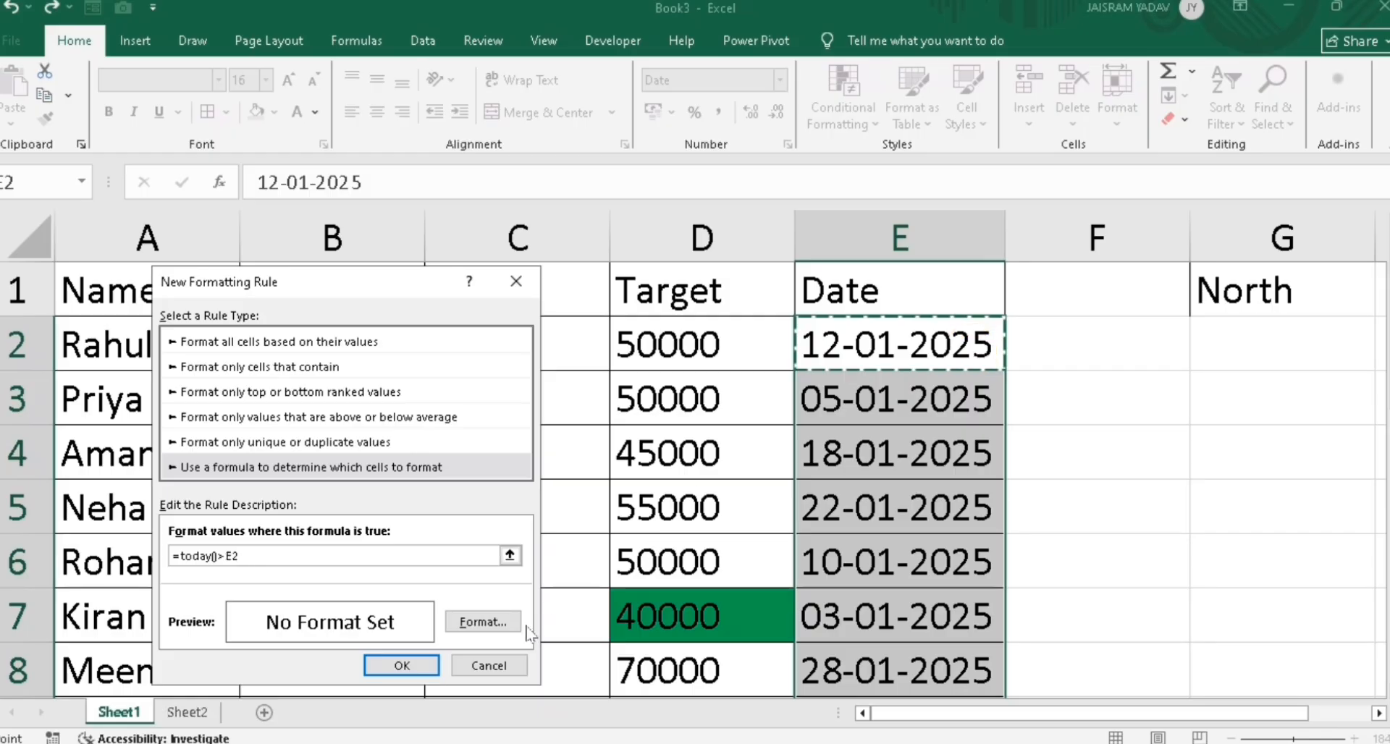
Give the past-date rule a red fill and apply it
click(476, 622)
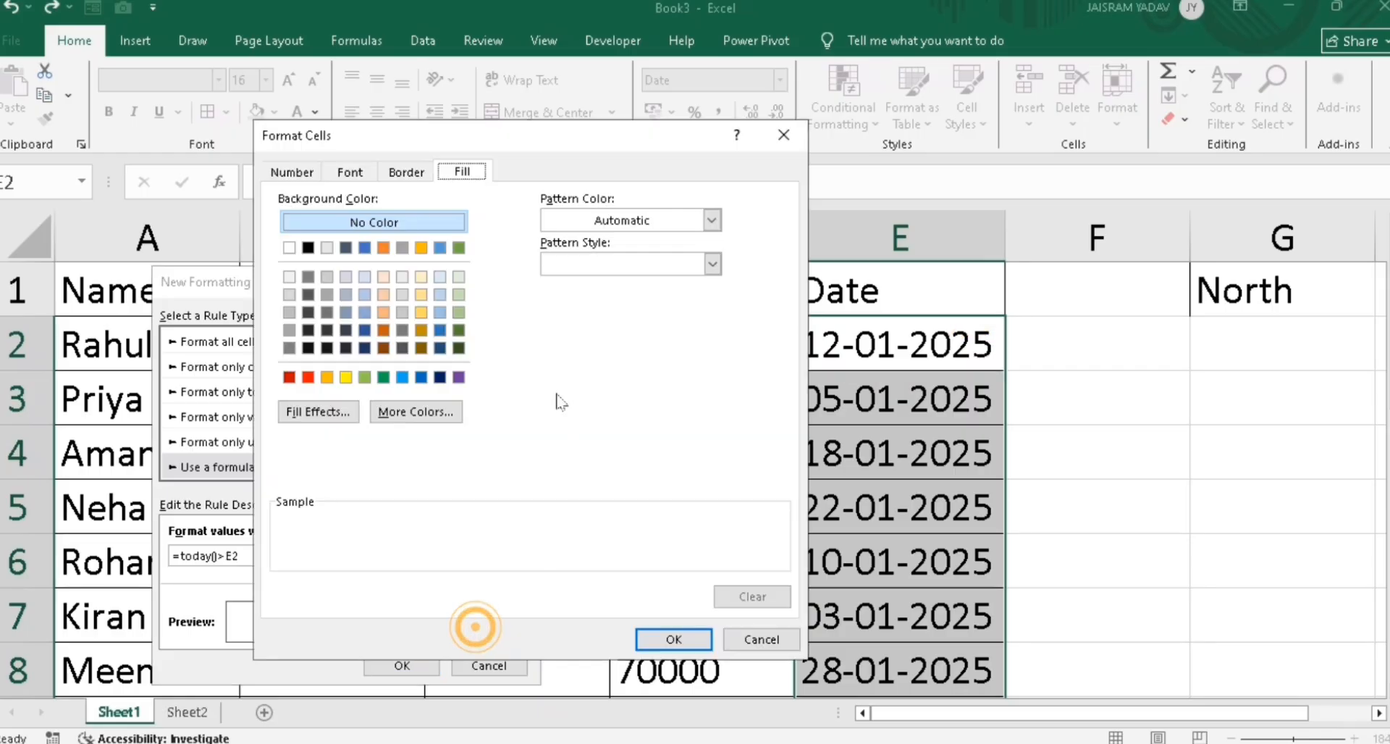
click(308, 376)
click(673, 639)
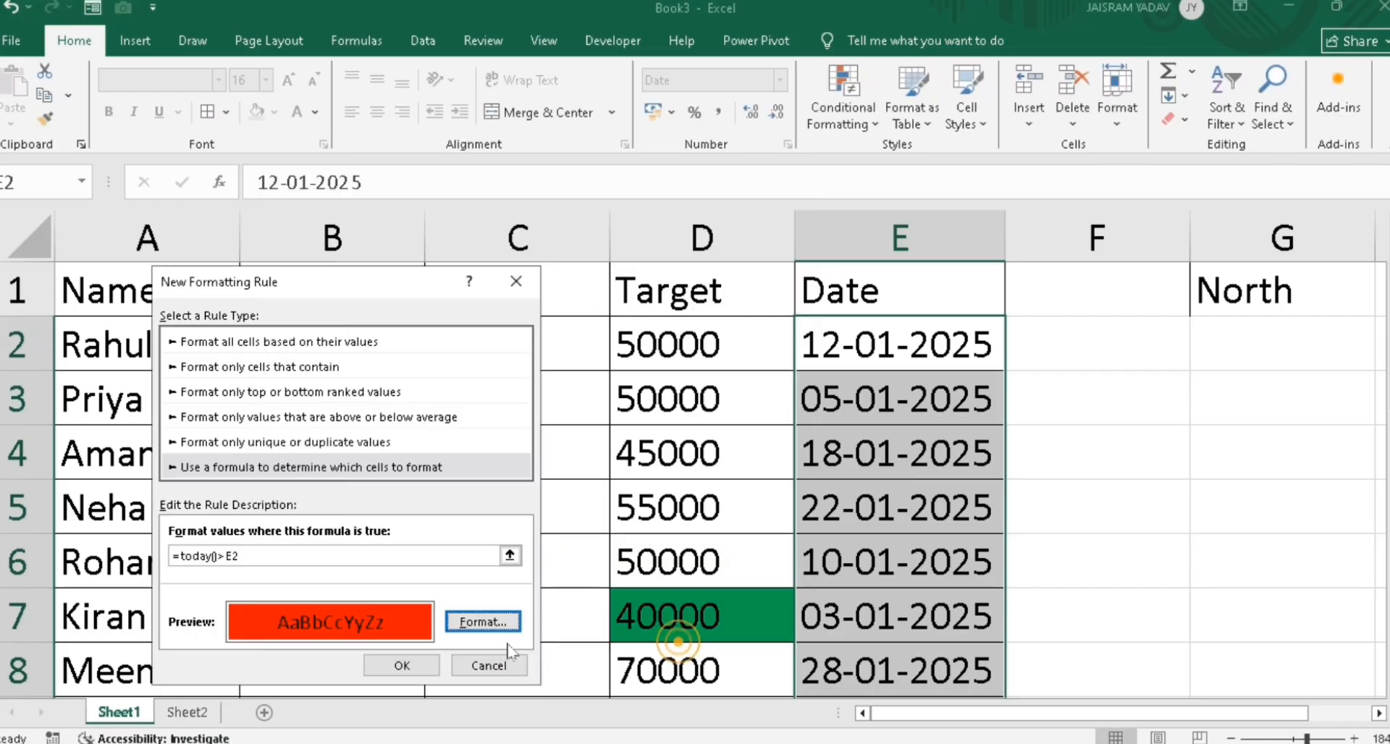
click(401, 665)
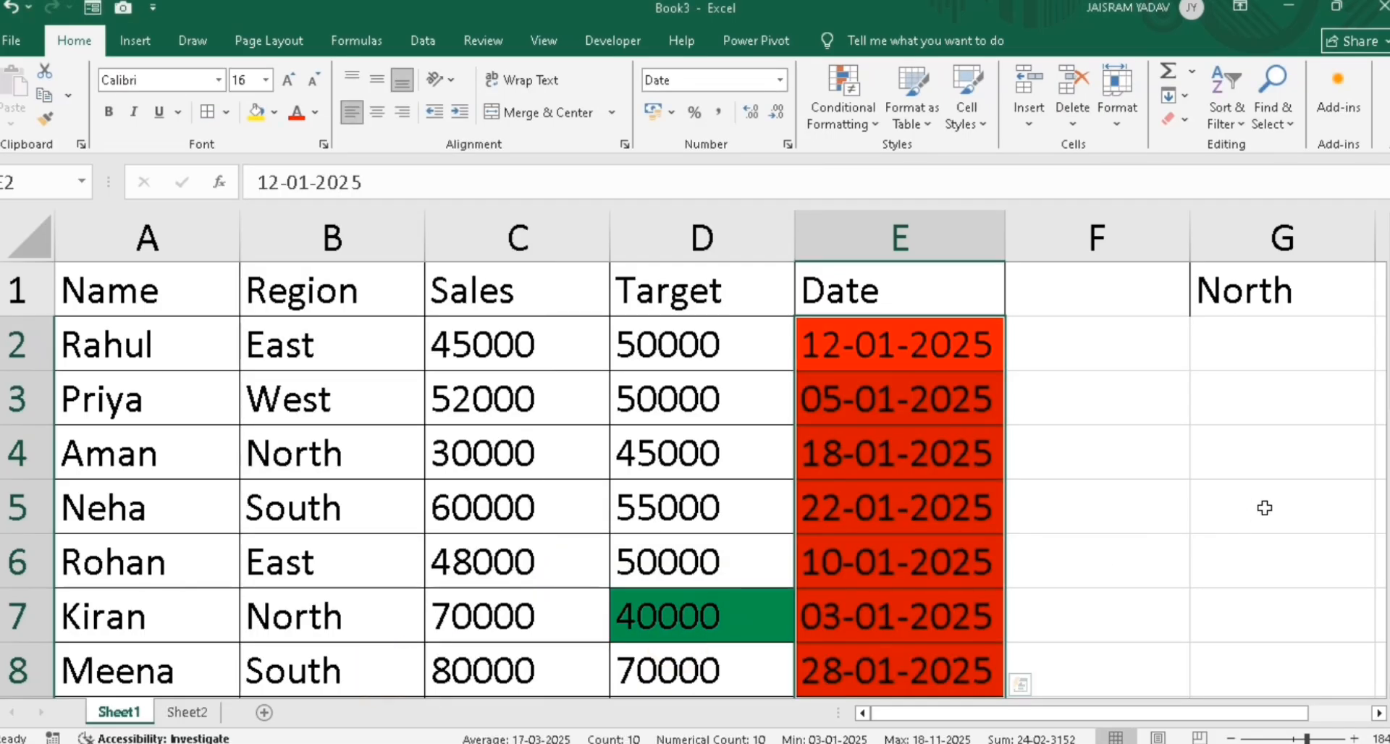
Overwrite Meena's date in E8 with 17-11-2025 so it is no longer red
scroll(1296, 403, down, 2)
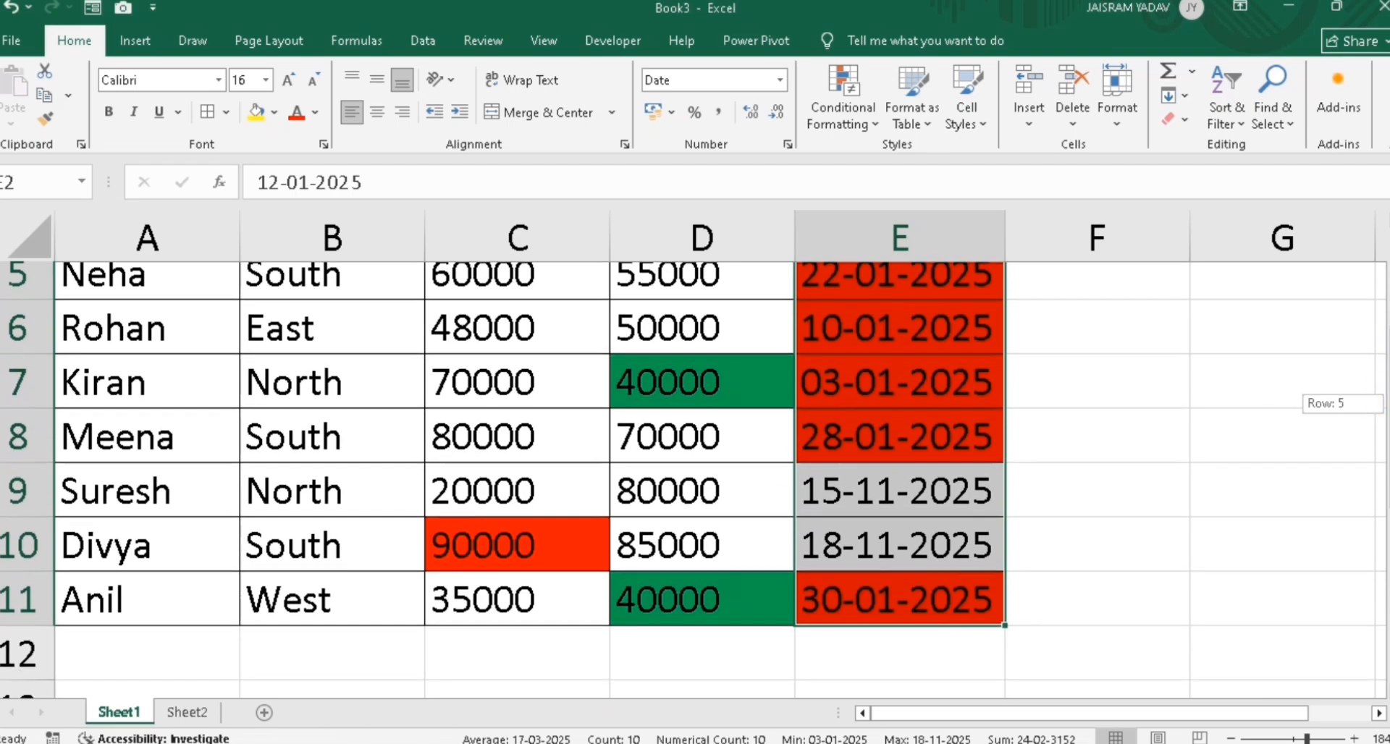
scroll(1295, 403, up, 1)
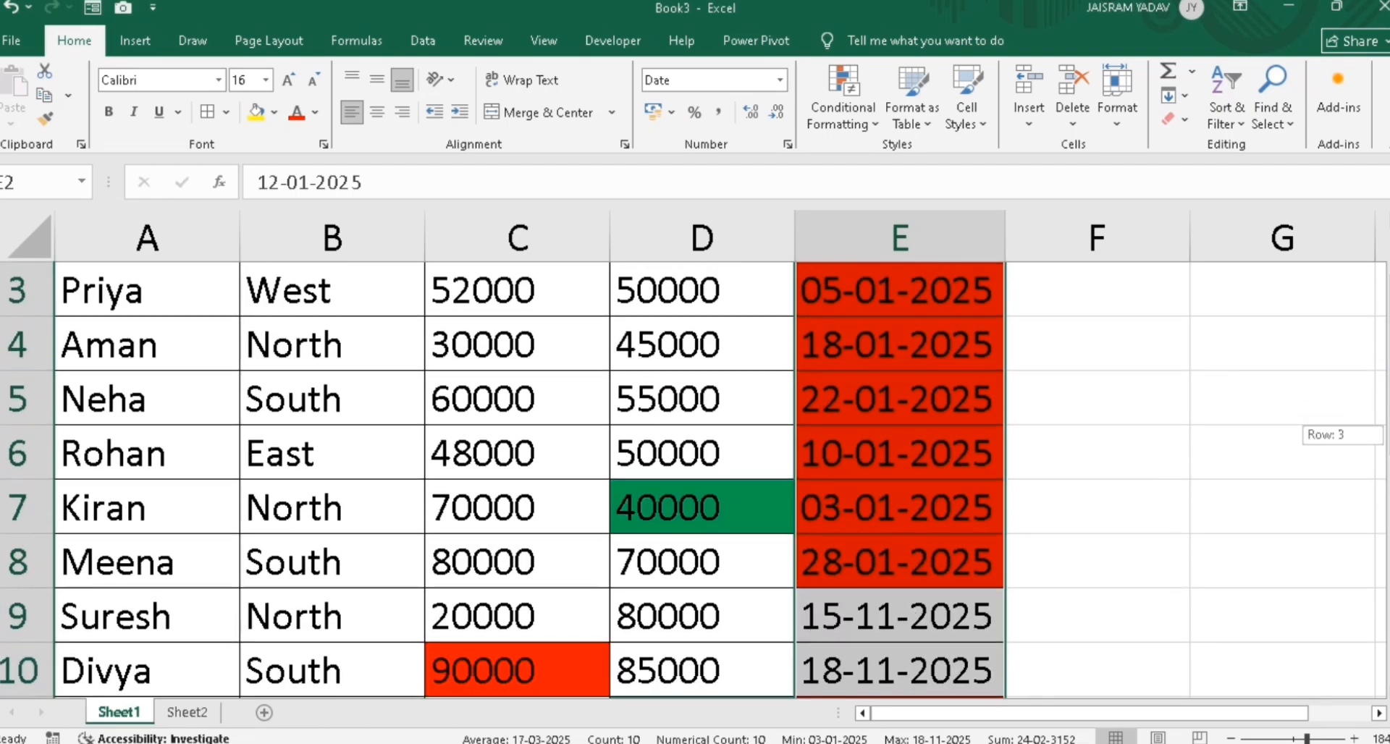
scroll(1353, 423, down, 1)
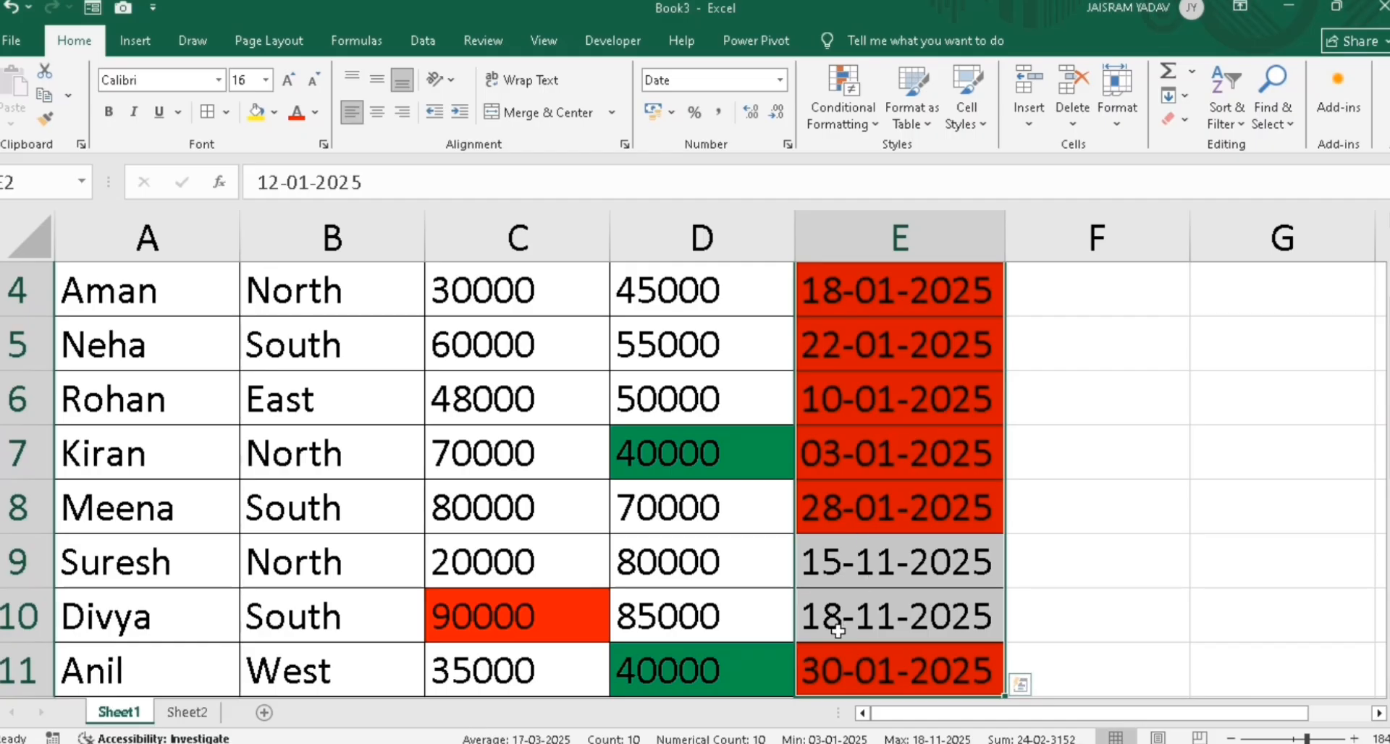
click(815, 518)
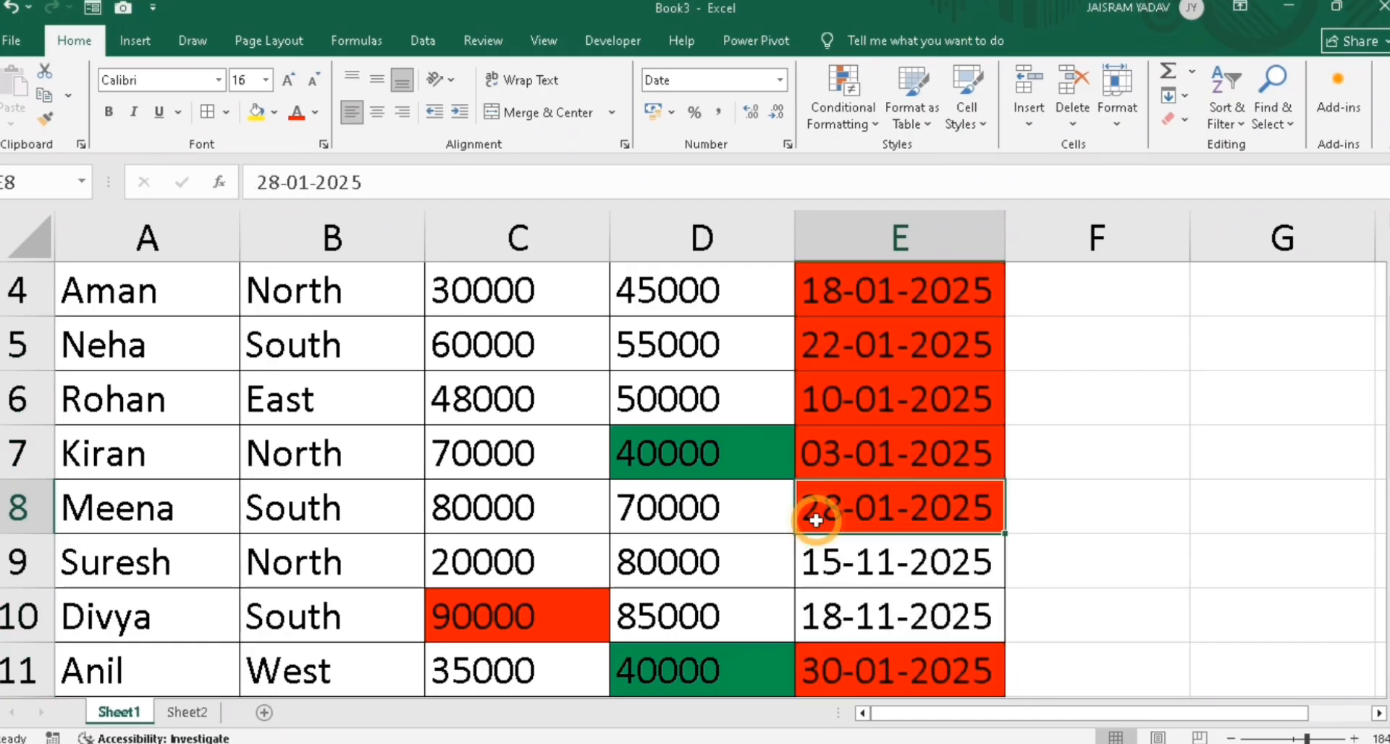
text(7)
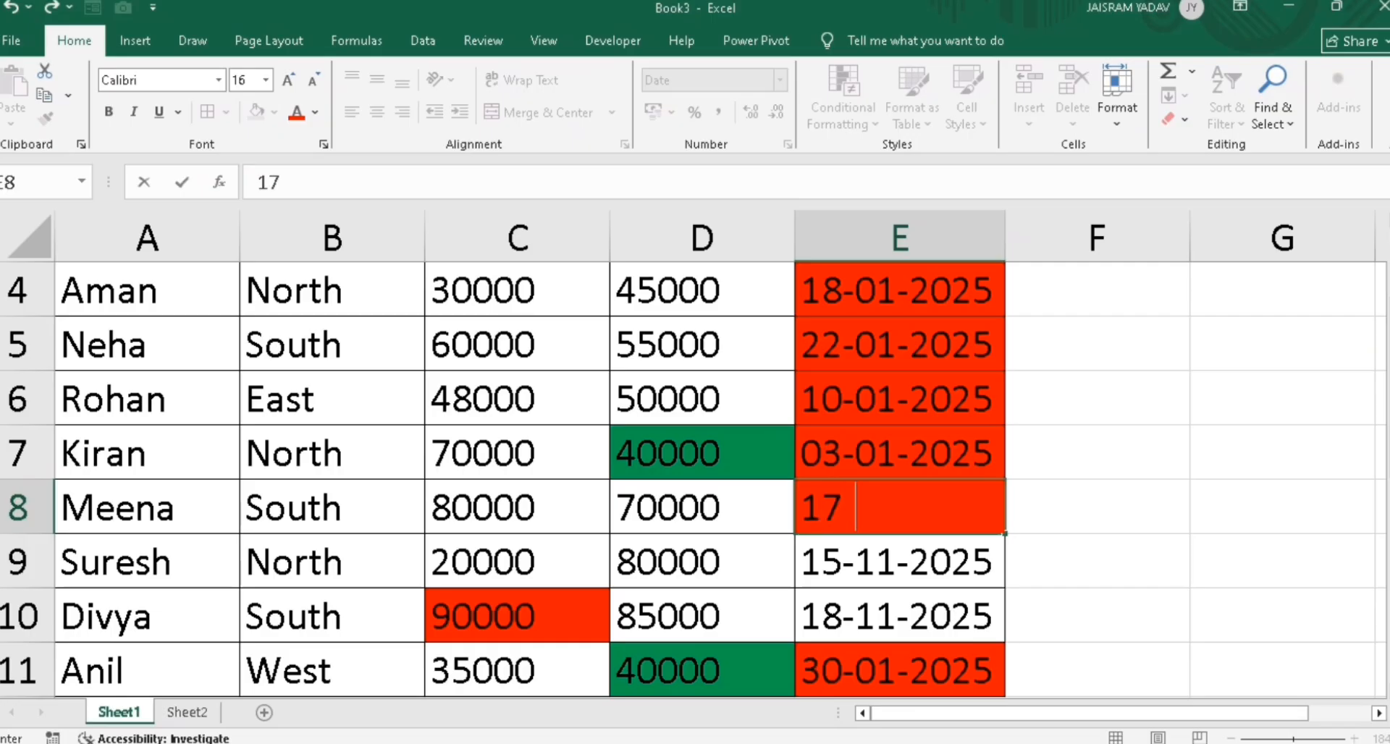
text(-11-2025)
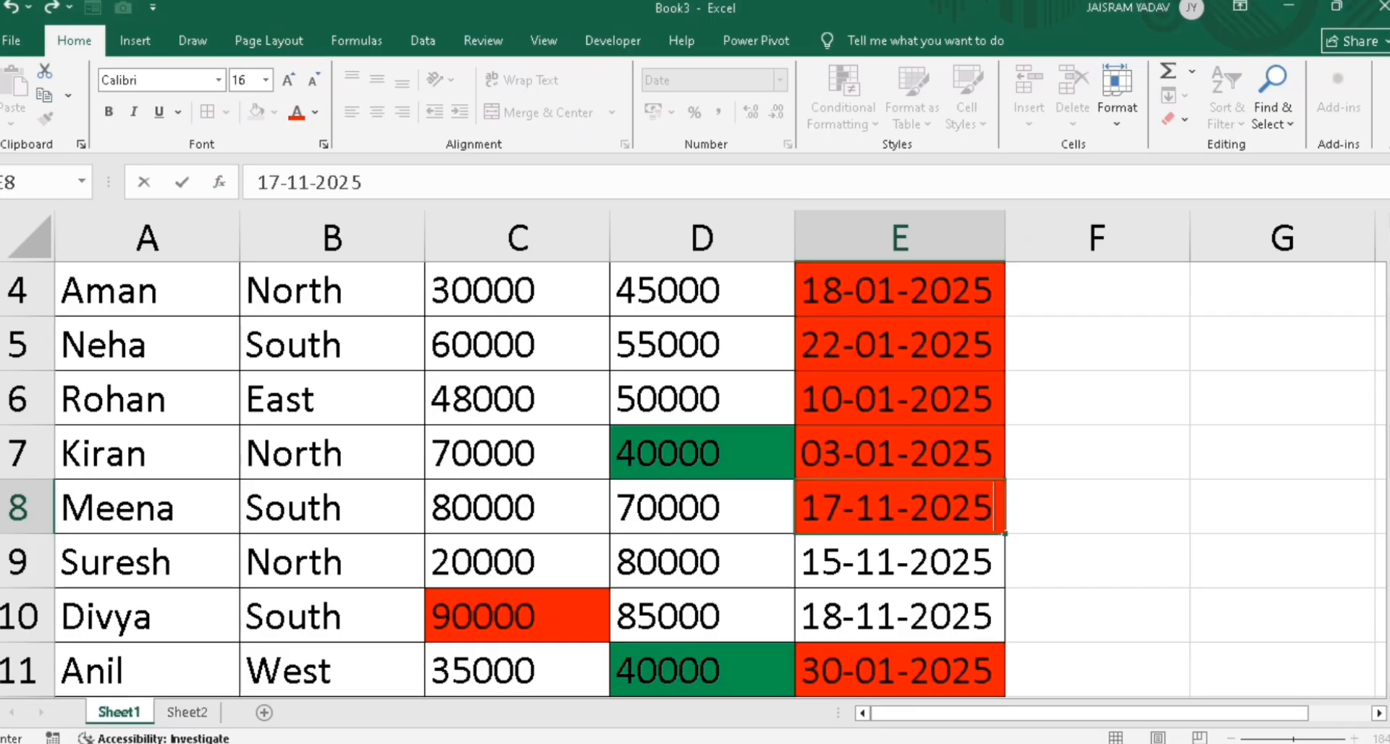
key(Return)
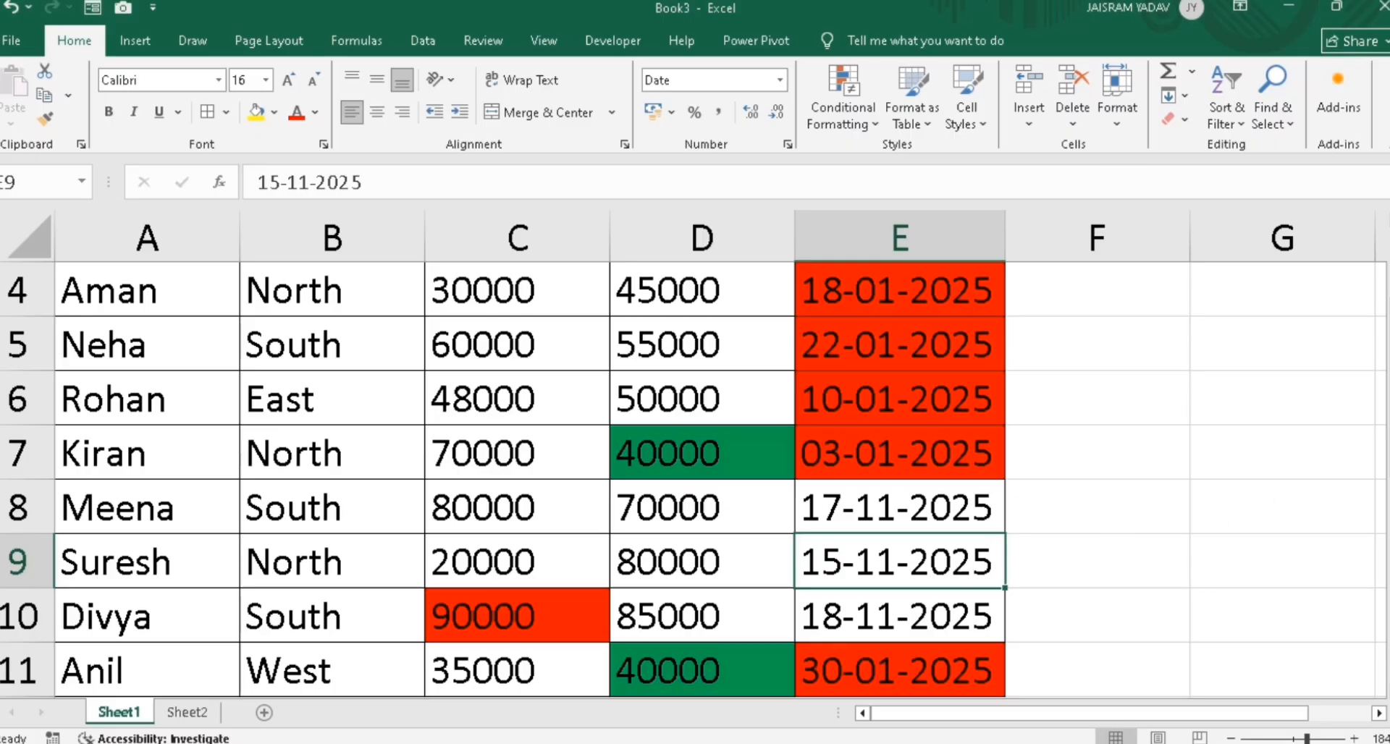
drag(1389, 433, 1389, 404)
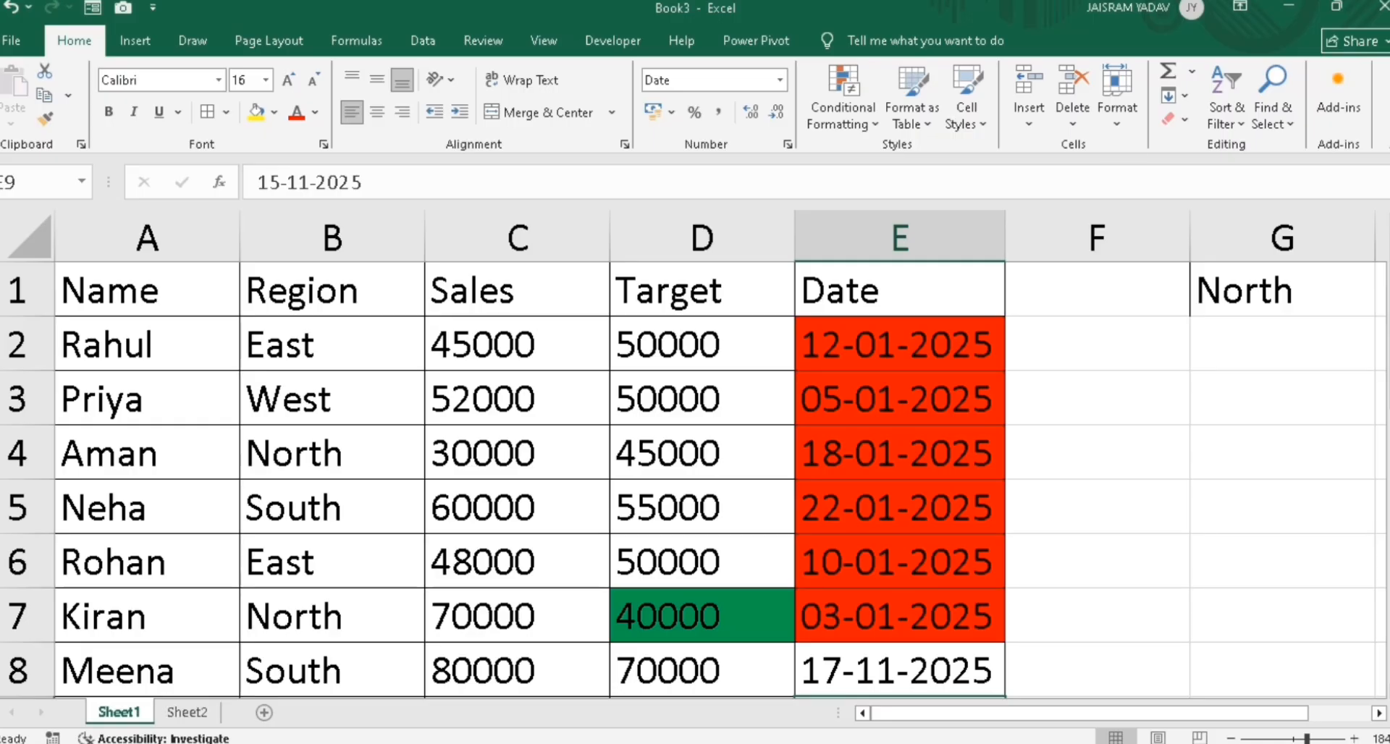
scroll(404, 454, down, 2)
Select the whole sales table and clear all conditional formatting rules from the sheet
click(404, 455)
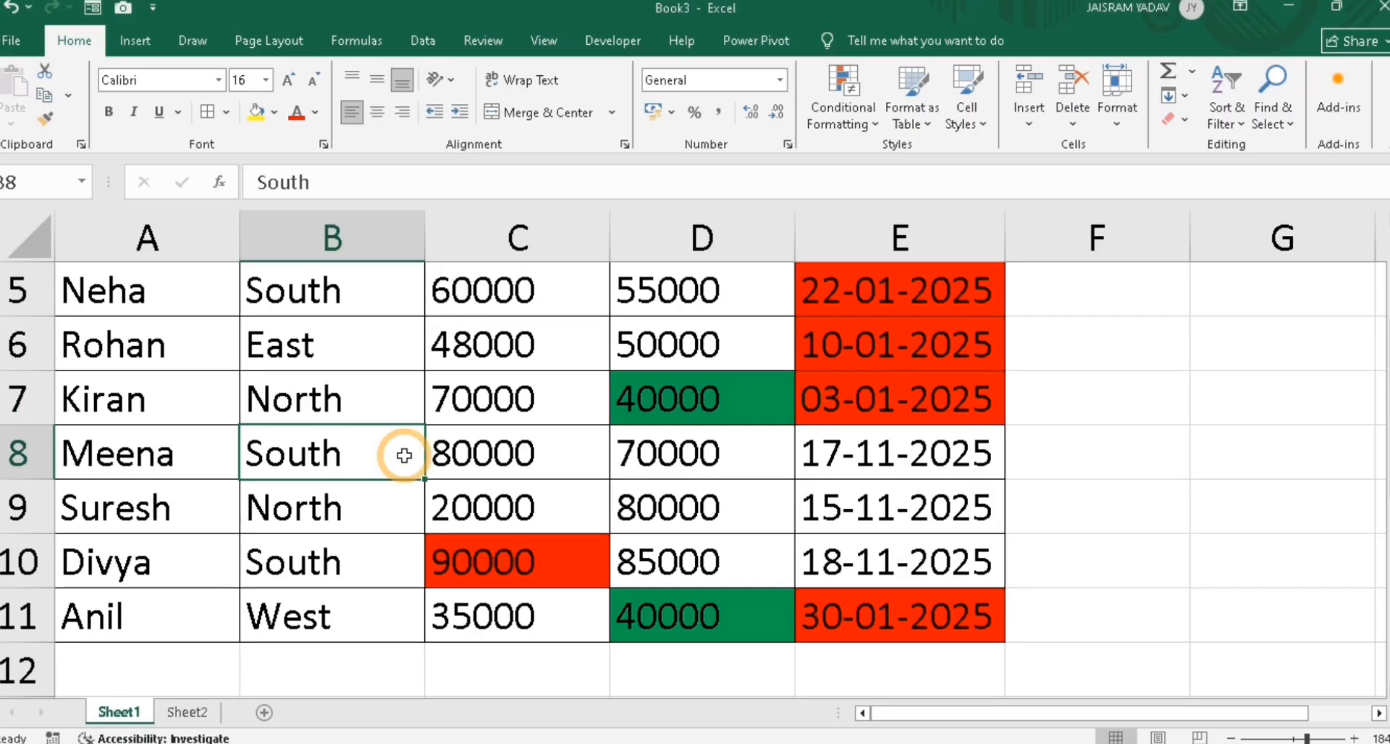
key(ctrl+a)
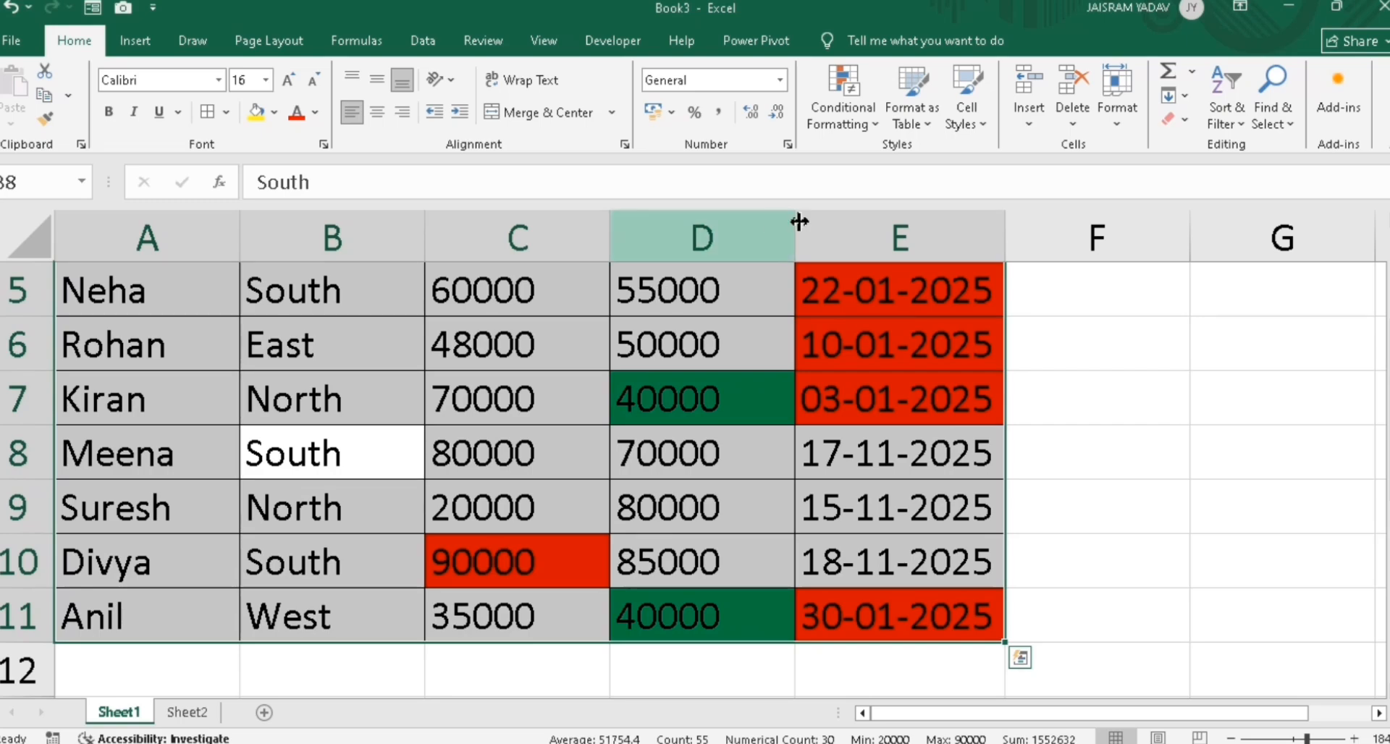
click(843, 109)
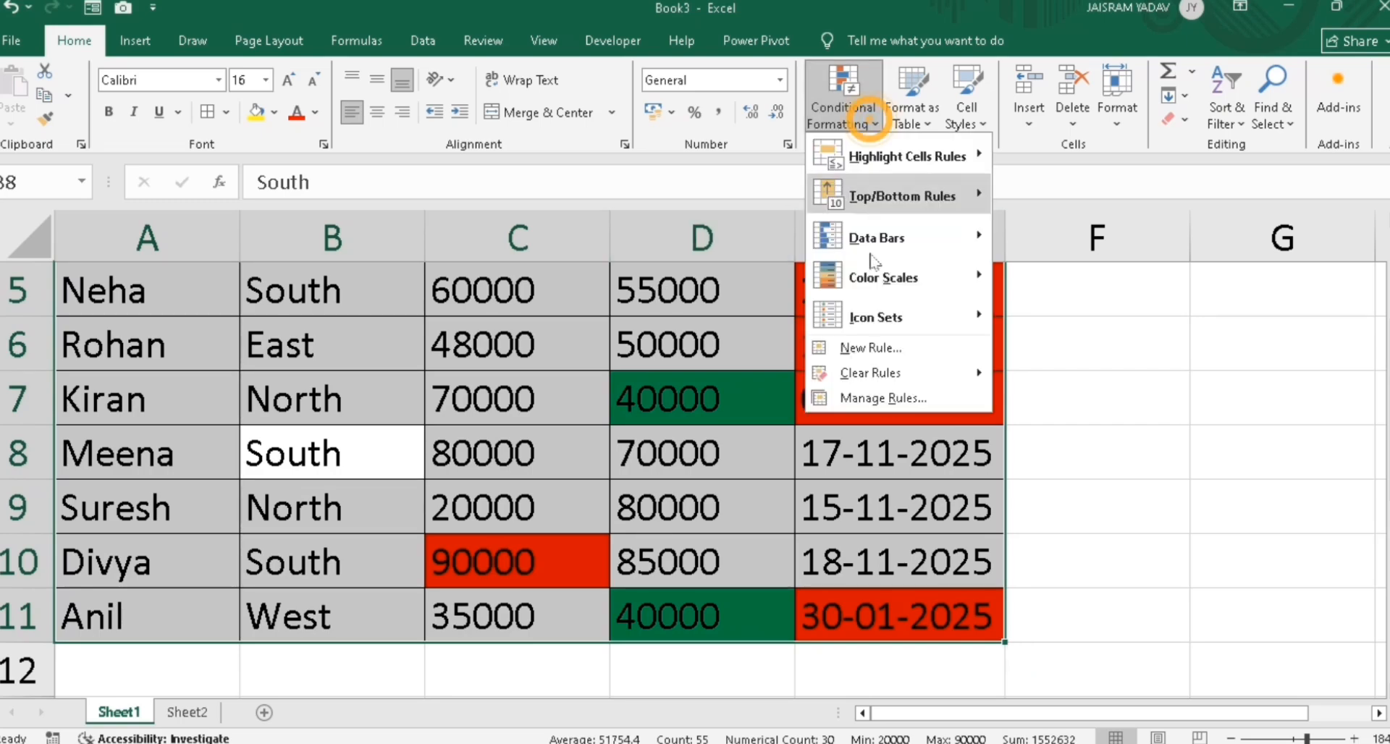
click(883, 376)
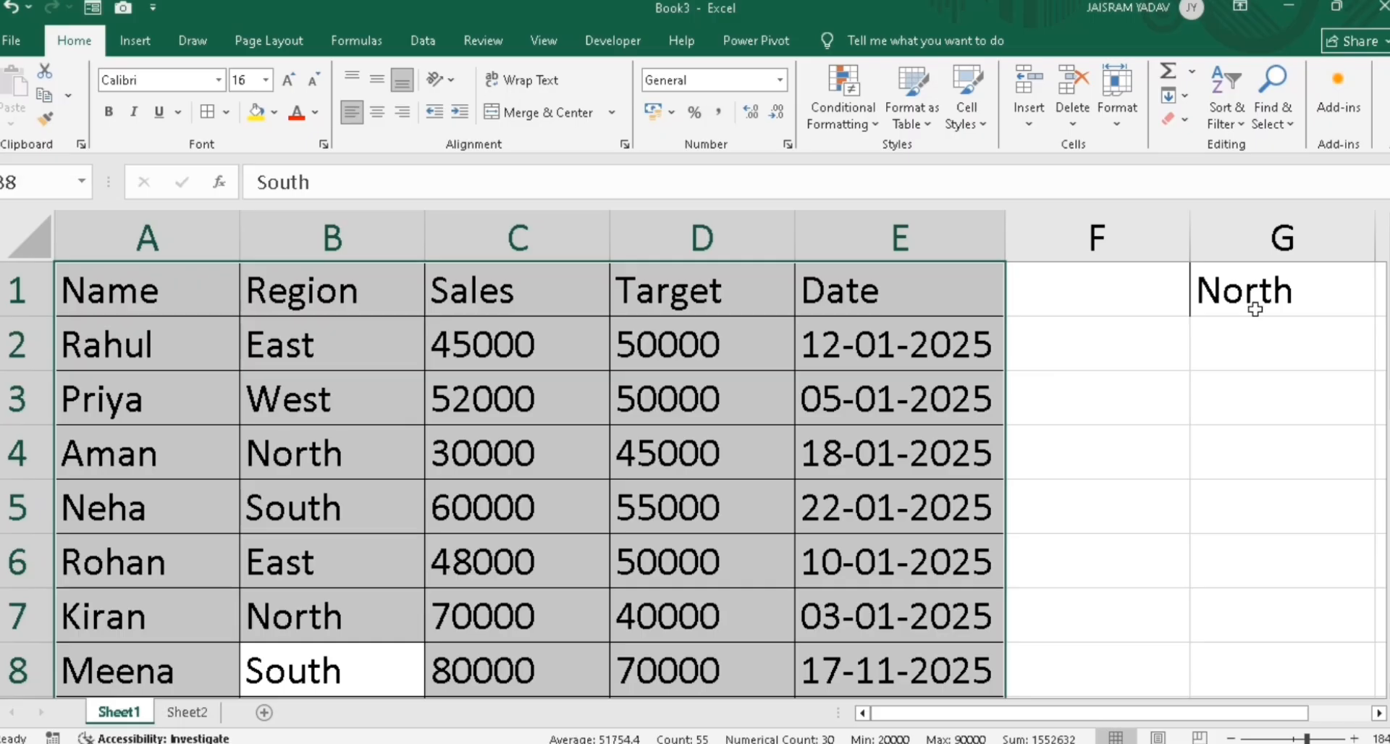
click(35, 399)
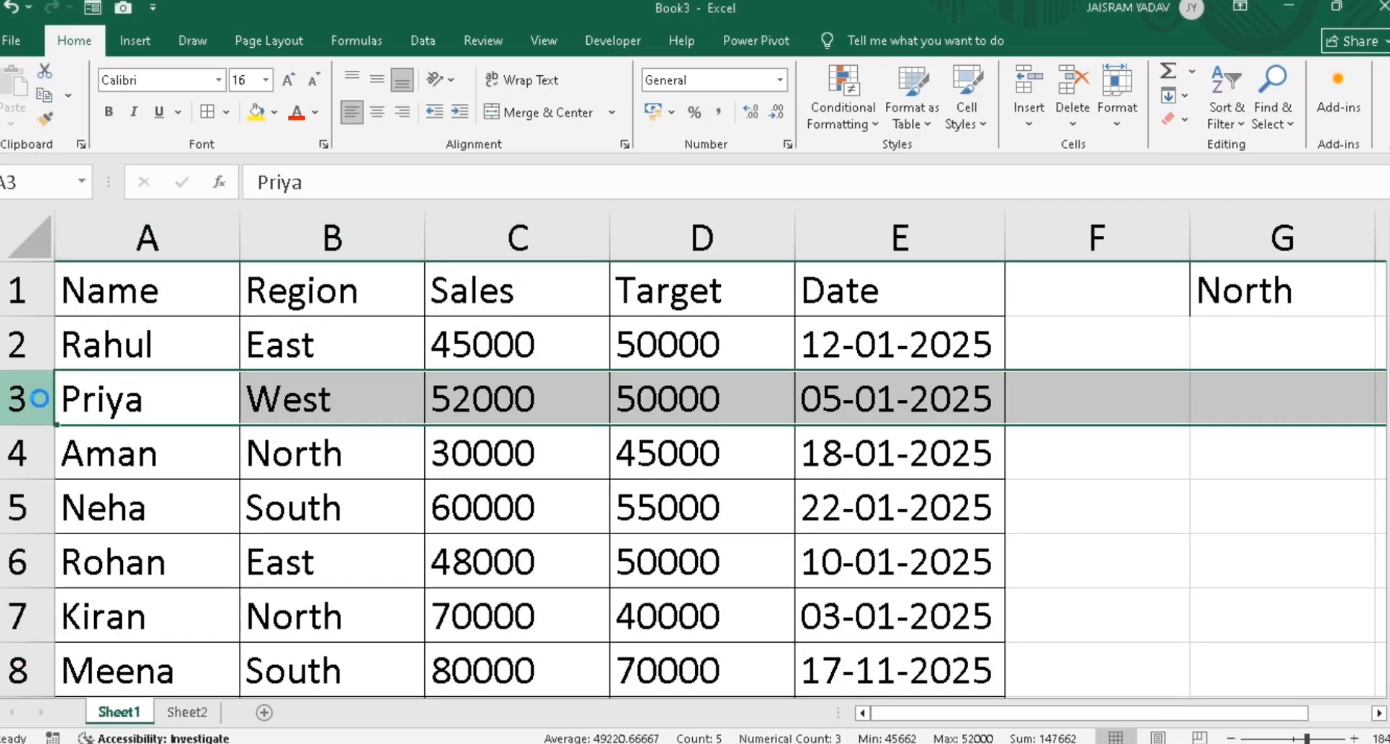
Insert two blank rows at row 3 and one each above Neha (row 7) and Kiran (row 10)
key(ctrl+shift+plus)
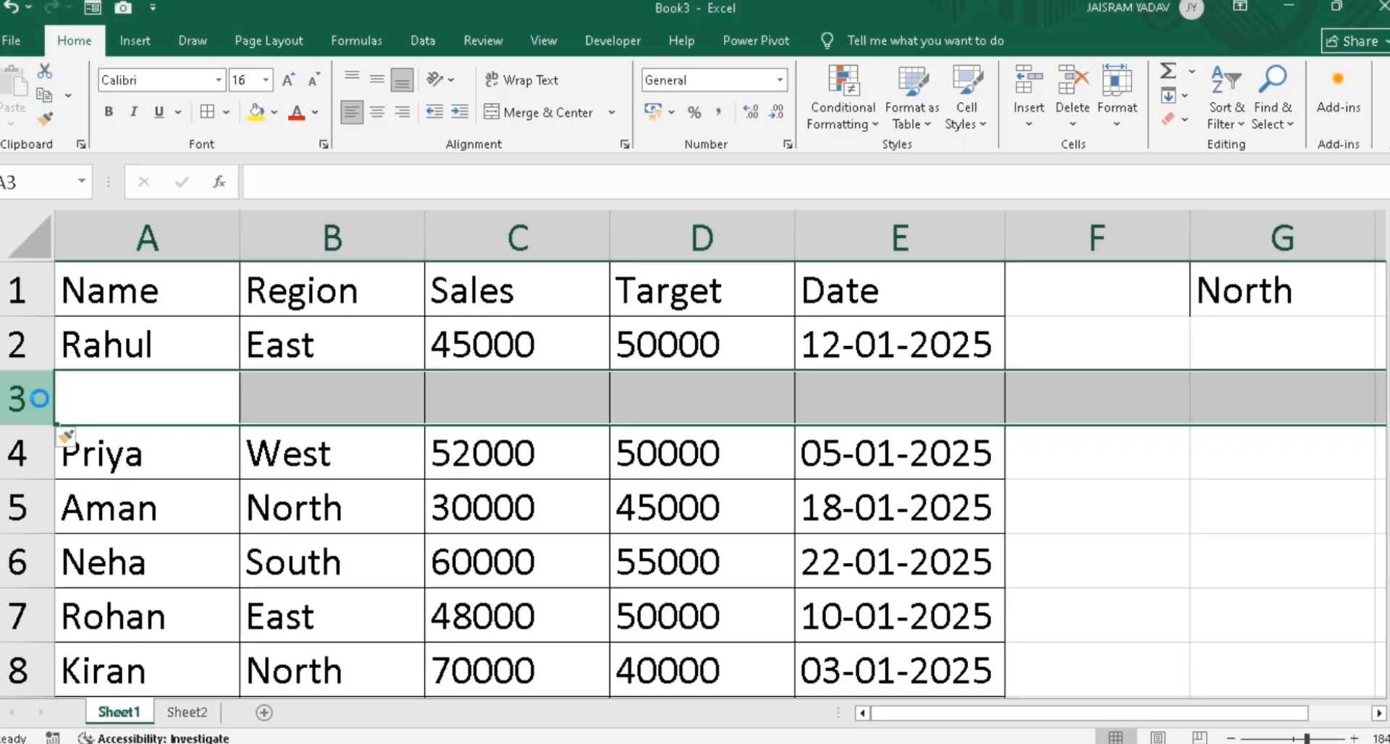
key(ctrl+shift+plus)
click(64, 612)
key(shift+space)
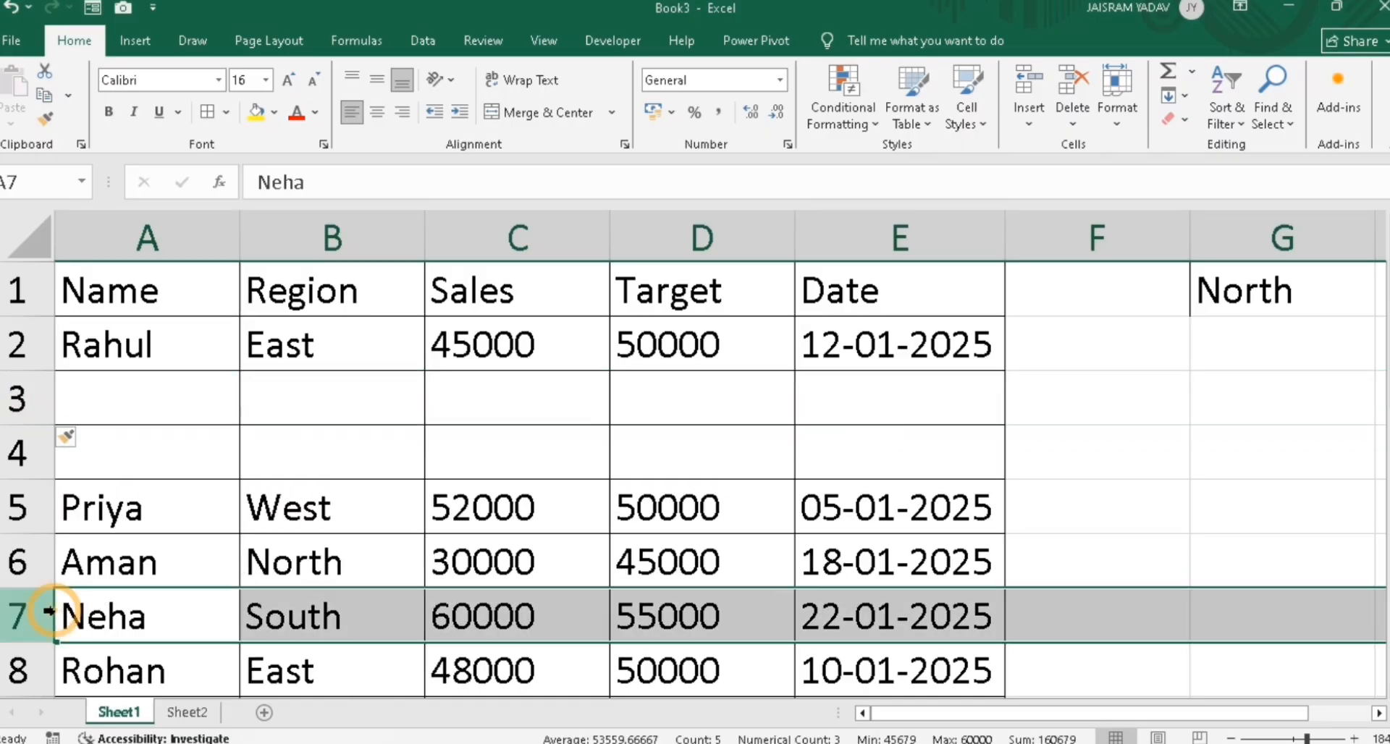
key(ctrl+shift+plus)
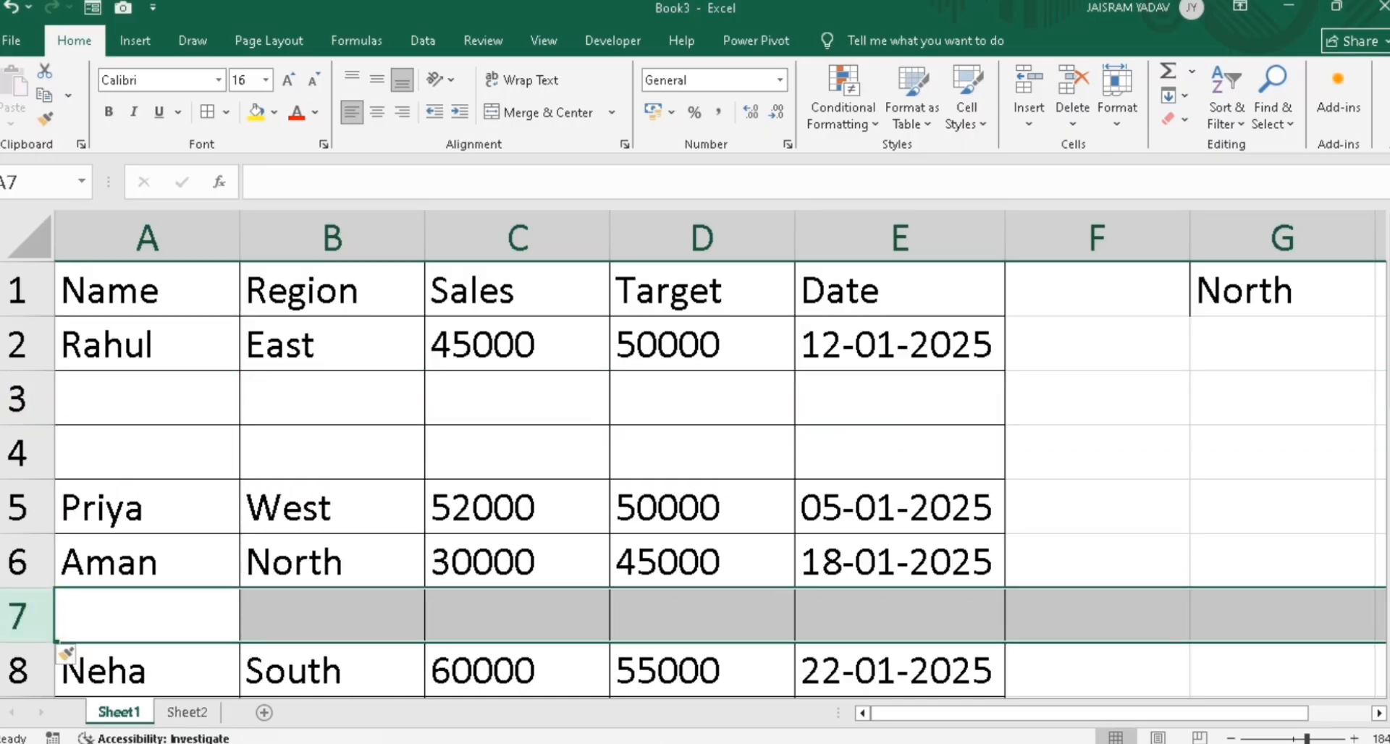
drag(1388, 251, 1388, 257)
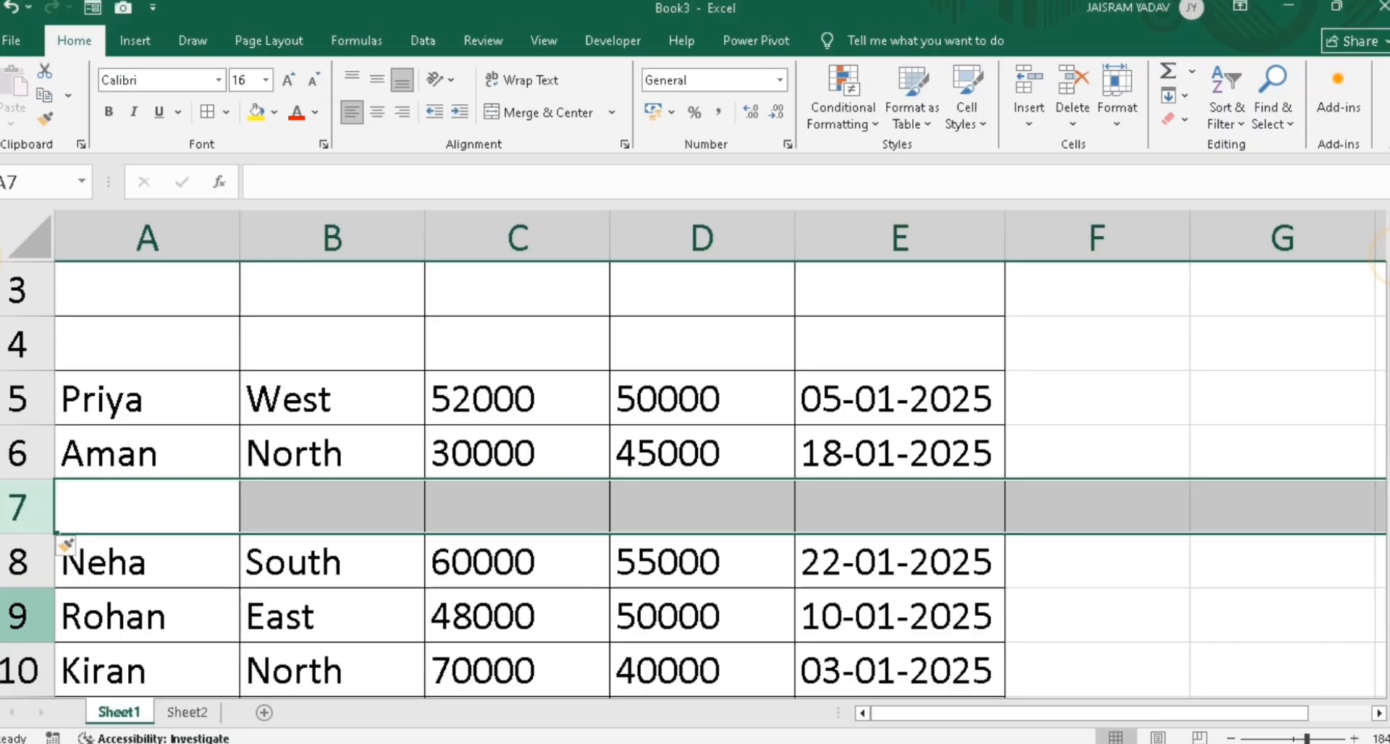
click(45, 667)
key(ctrl+shift+plus)
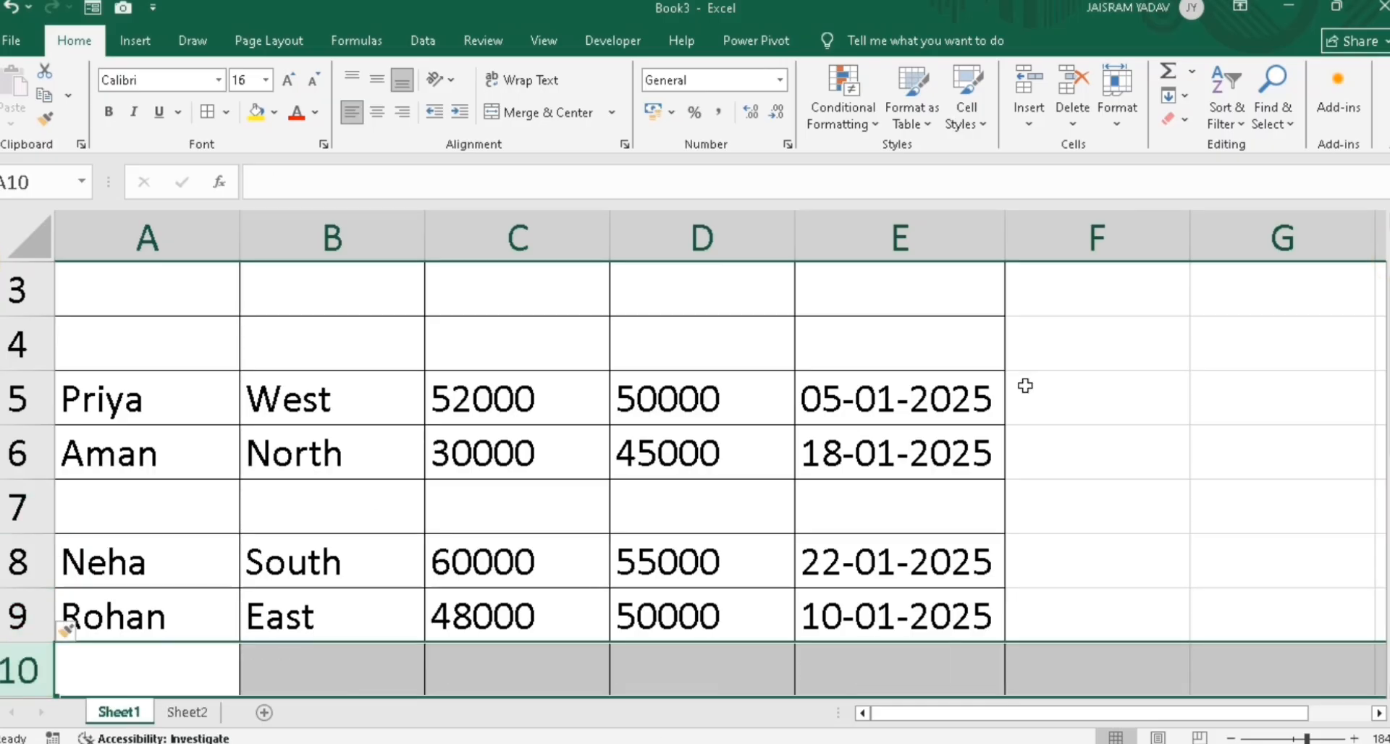
drag(1388, 342, 1388, 336)
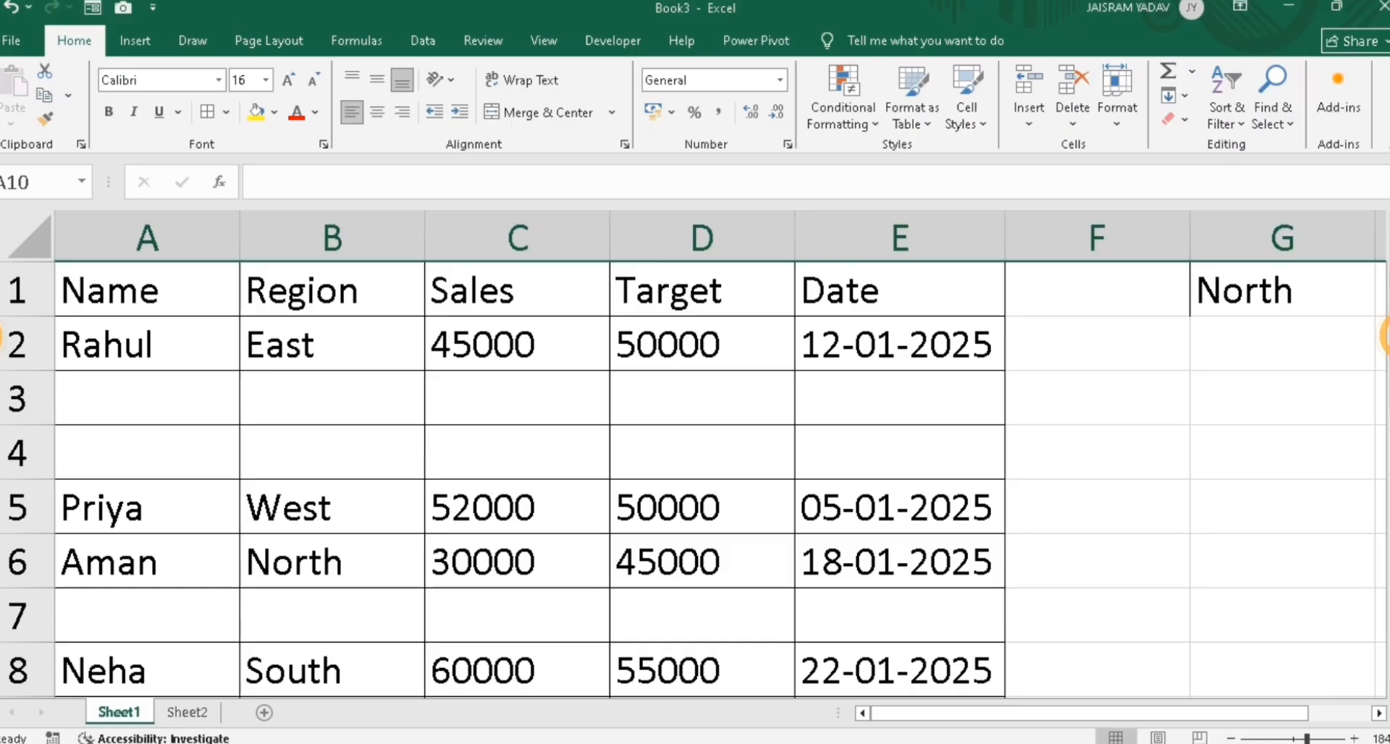
Select column A from the Name header A1 down to A15
click(168, 302)
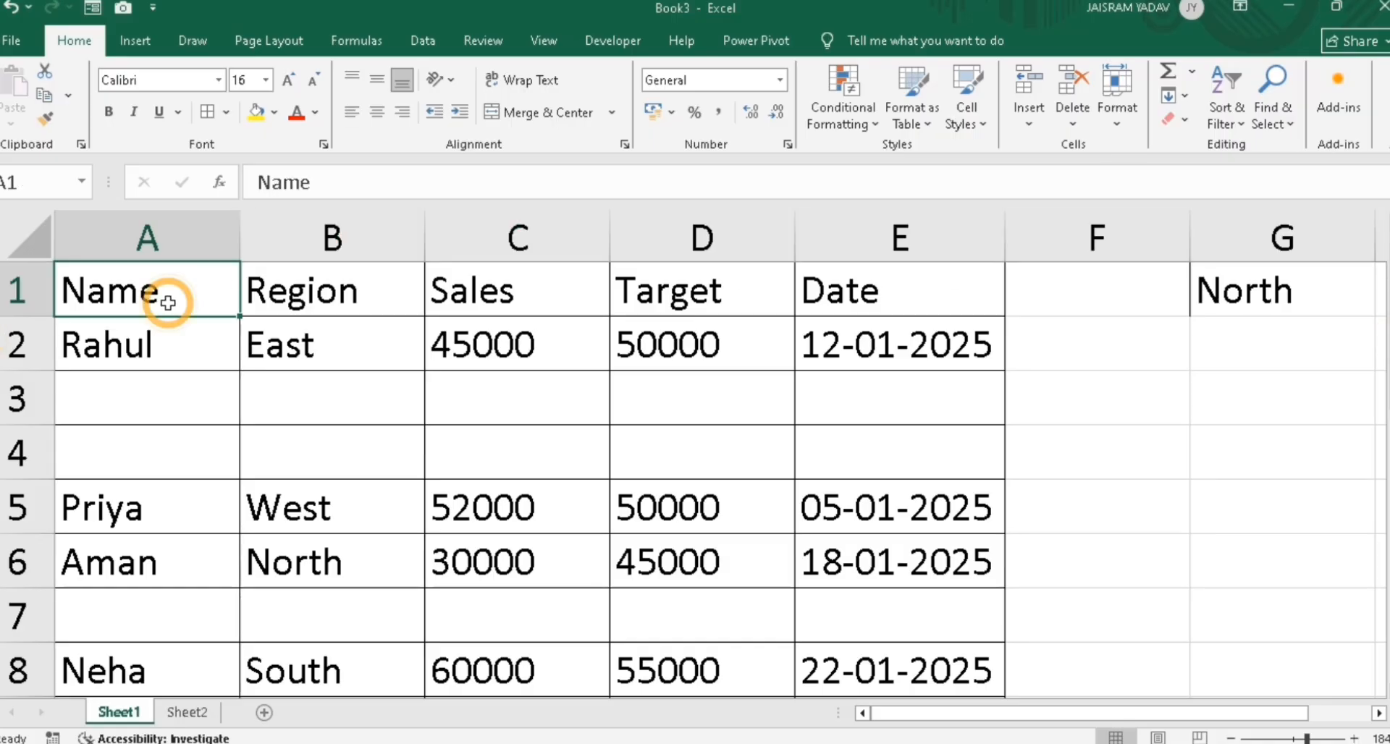
key(ctrl+shift+Down)
key(ctrl+shift+Down)
key(ctrl+shift+Down)
key(ctrl+shift+Down)
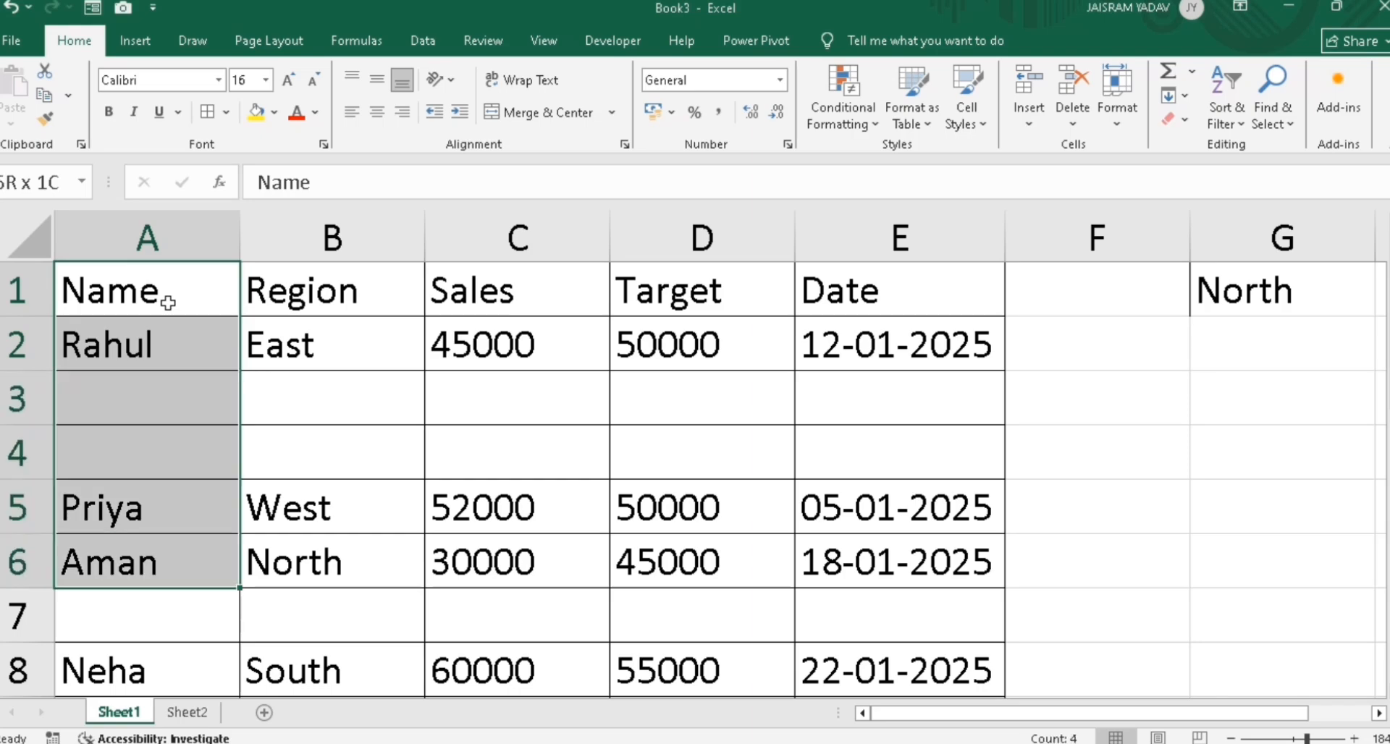
key(ctrl+shift+Down)
key(ctrl+shift+Down)
key(ctrl+shift+Down)
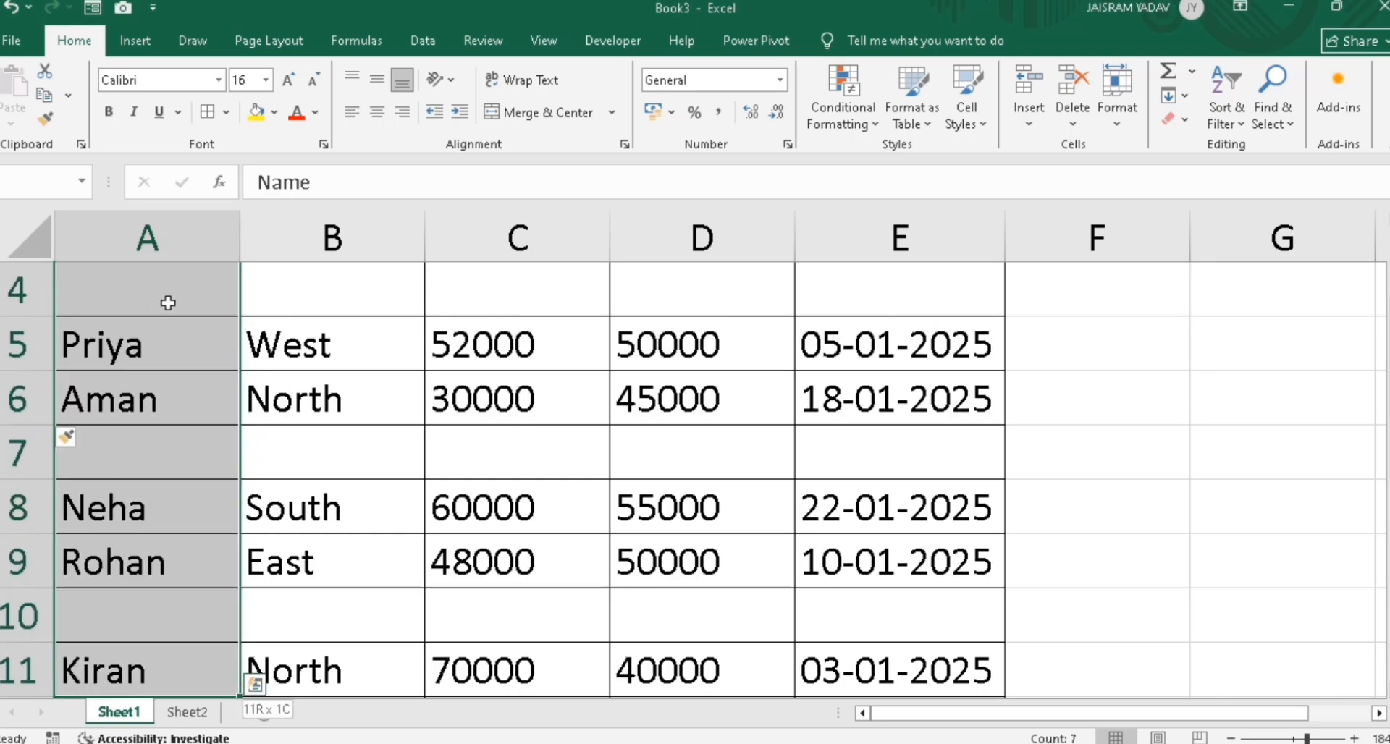
Extend the selection to A1:E15 and begin a new formula-based conditional formatting rule
key(ctrl+shift+Right)
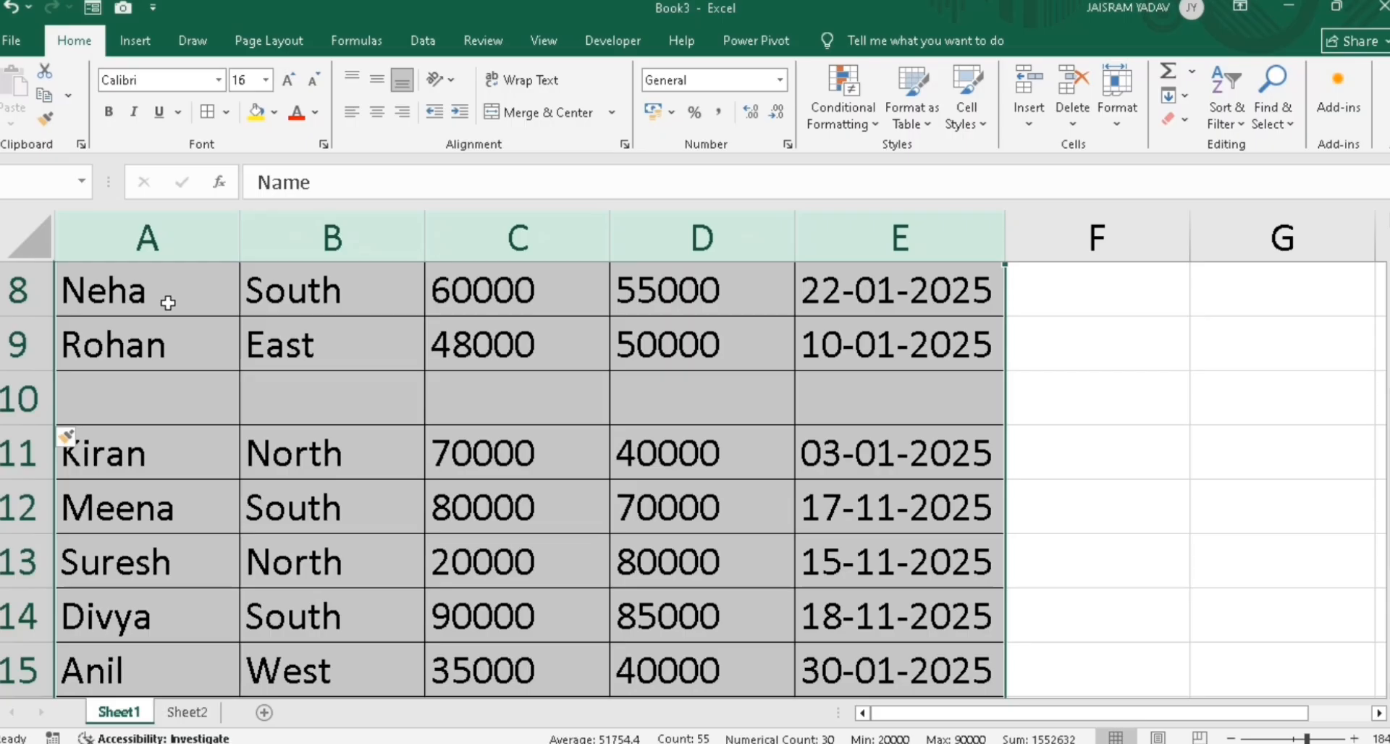
click(843, 121)
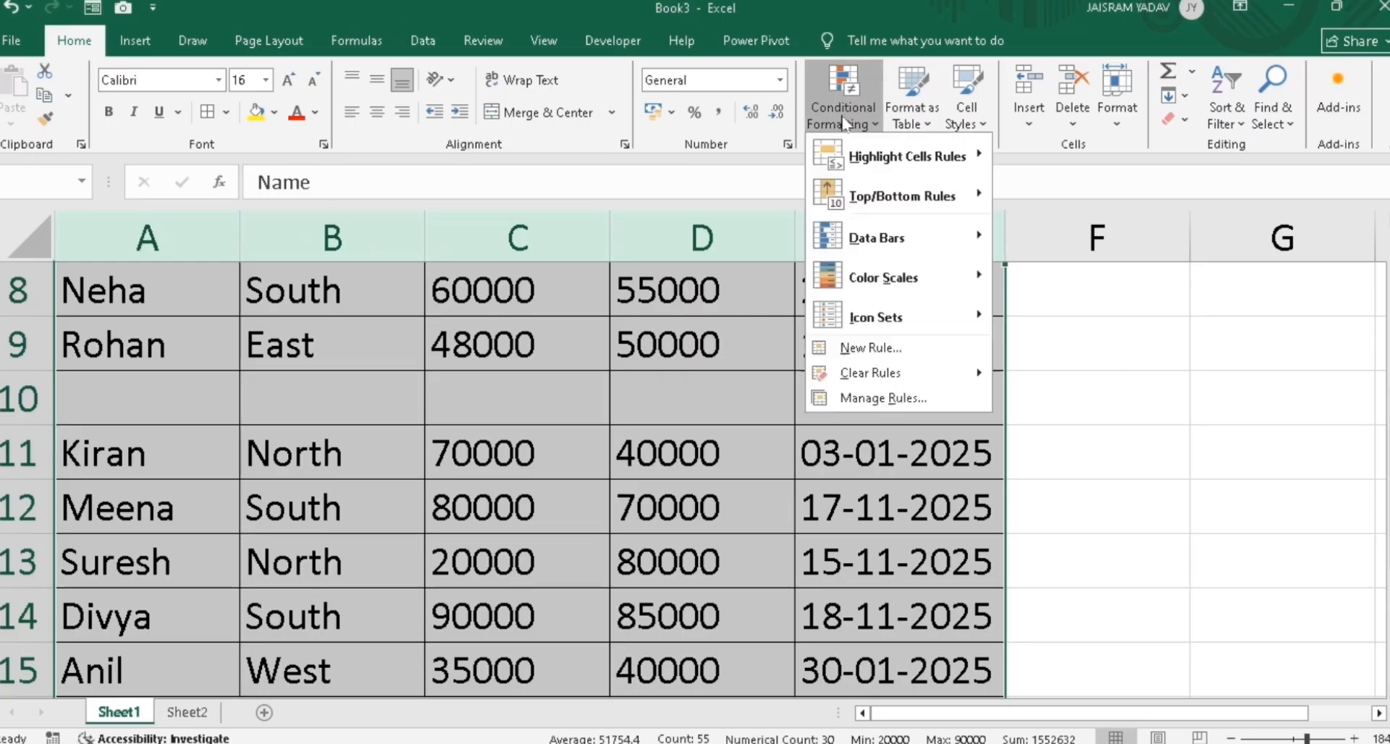
click(860, 346)
click(228, 444)
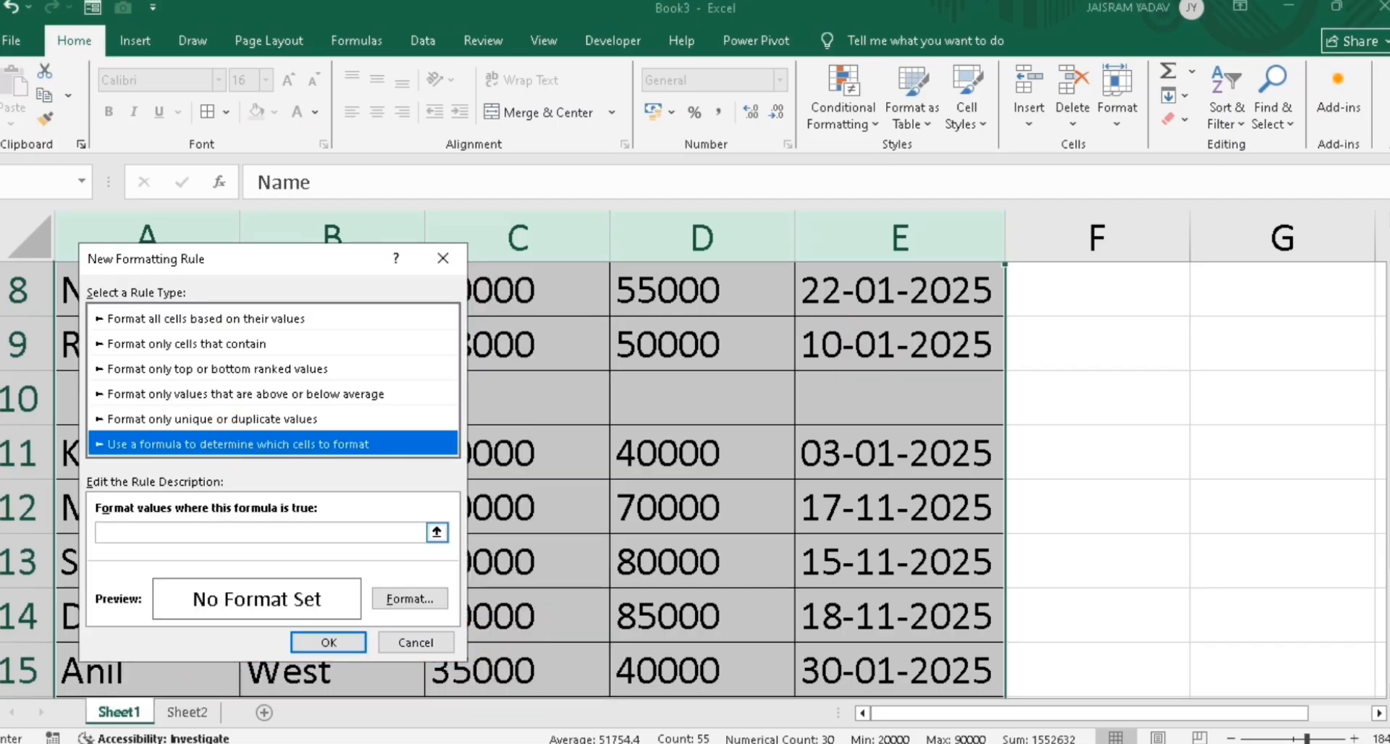
click(167, 532)
Enter the rule formula =ISBLANK(A1) with a fully relative A1 reference
drag(307, 277, 929, 267)
text(=)
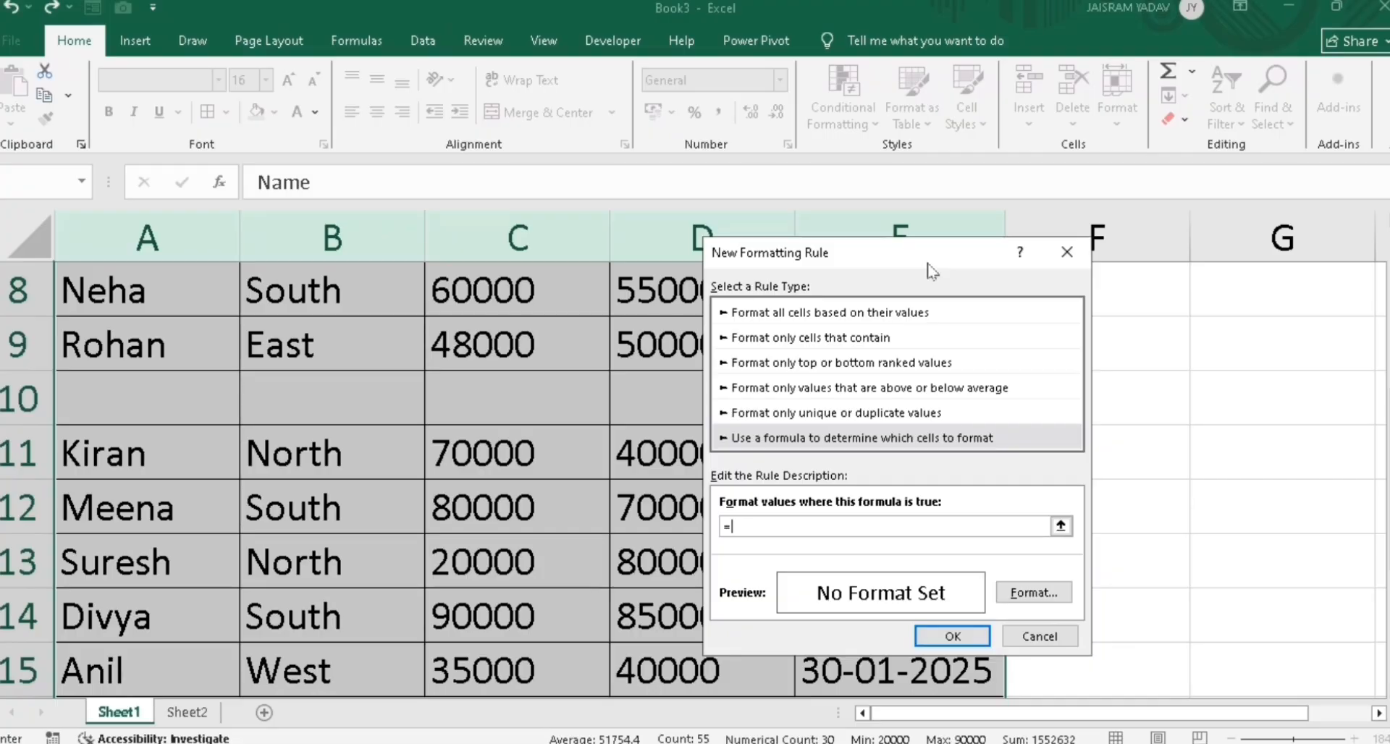
text(is)
text(b)
key(BackSpace)
text(sblank()
drag(1388, 399, 1388, 319)
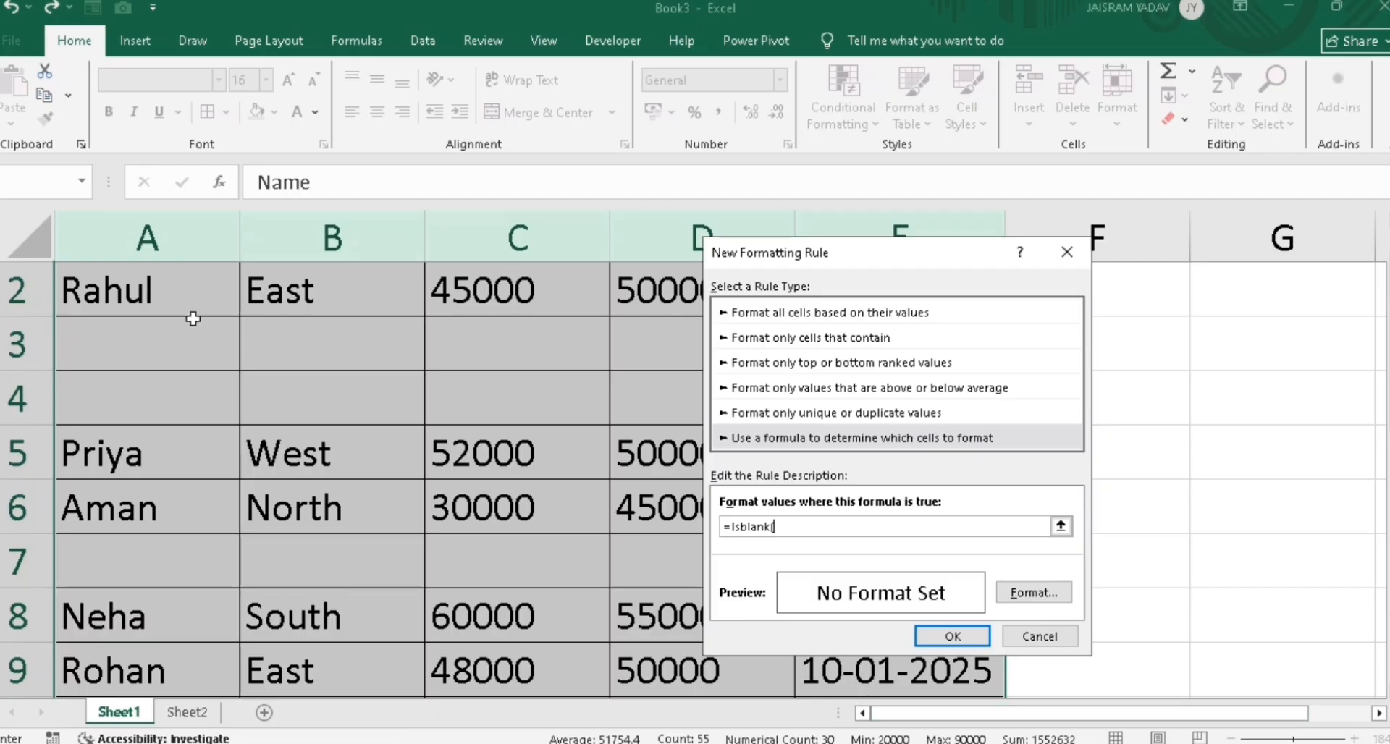
click(168, 293)
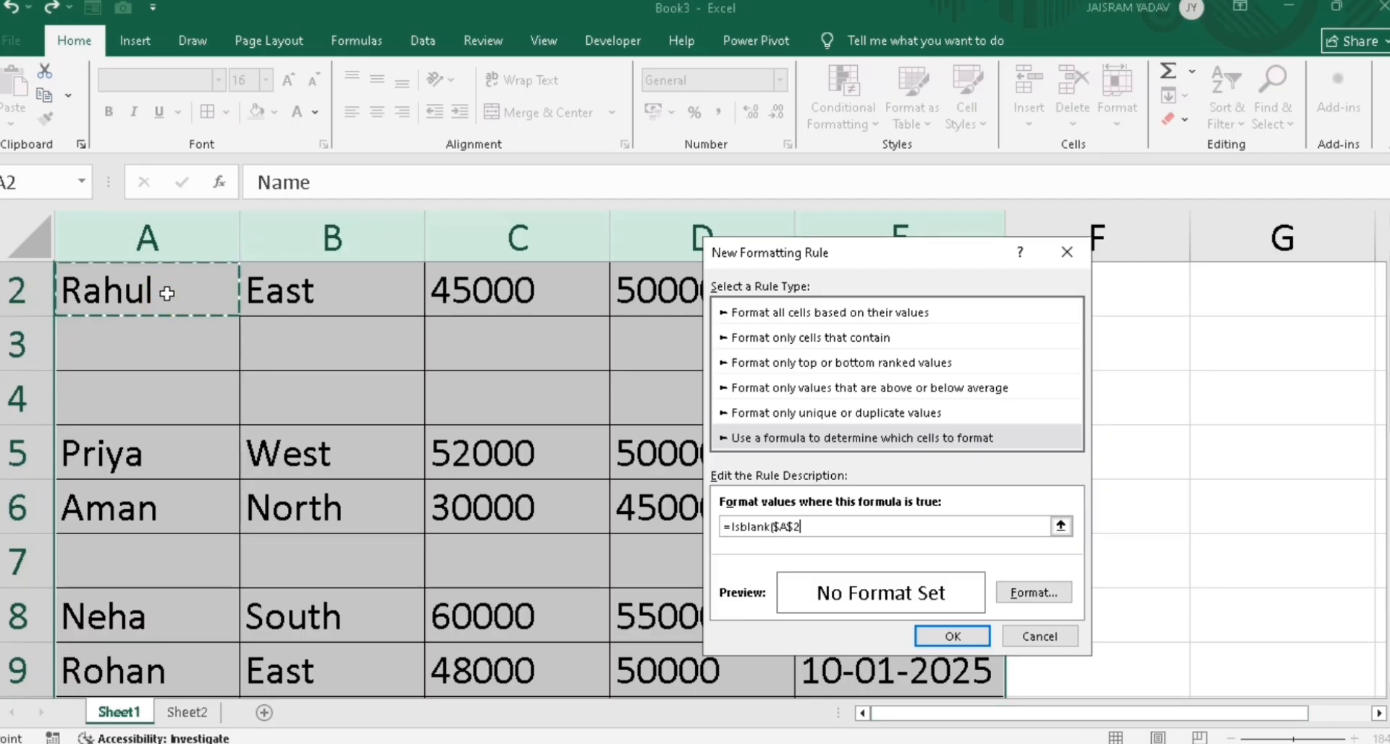
key(F4)
key(F4)
scroll(167, 294, up, 1)
key(F4)
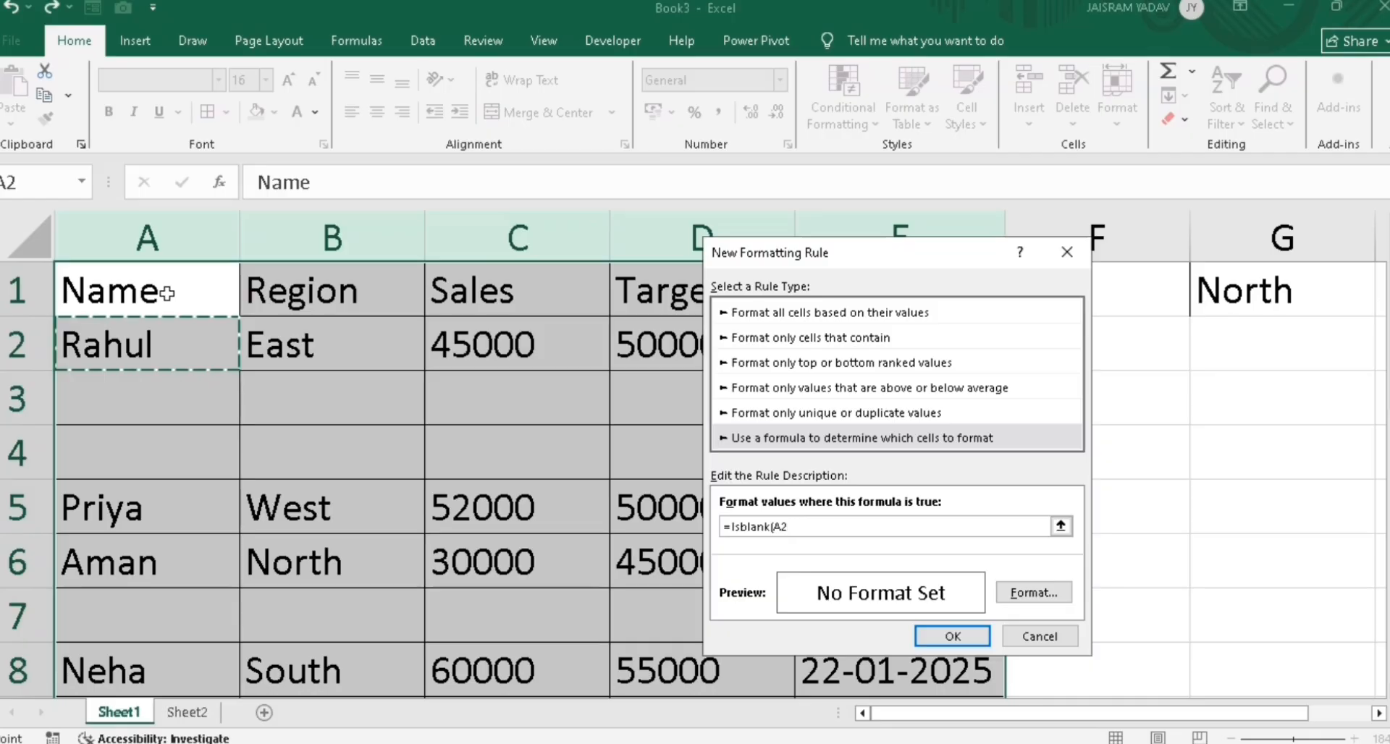
click(167, 293)
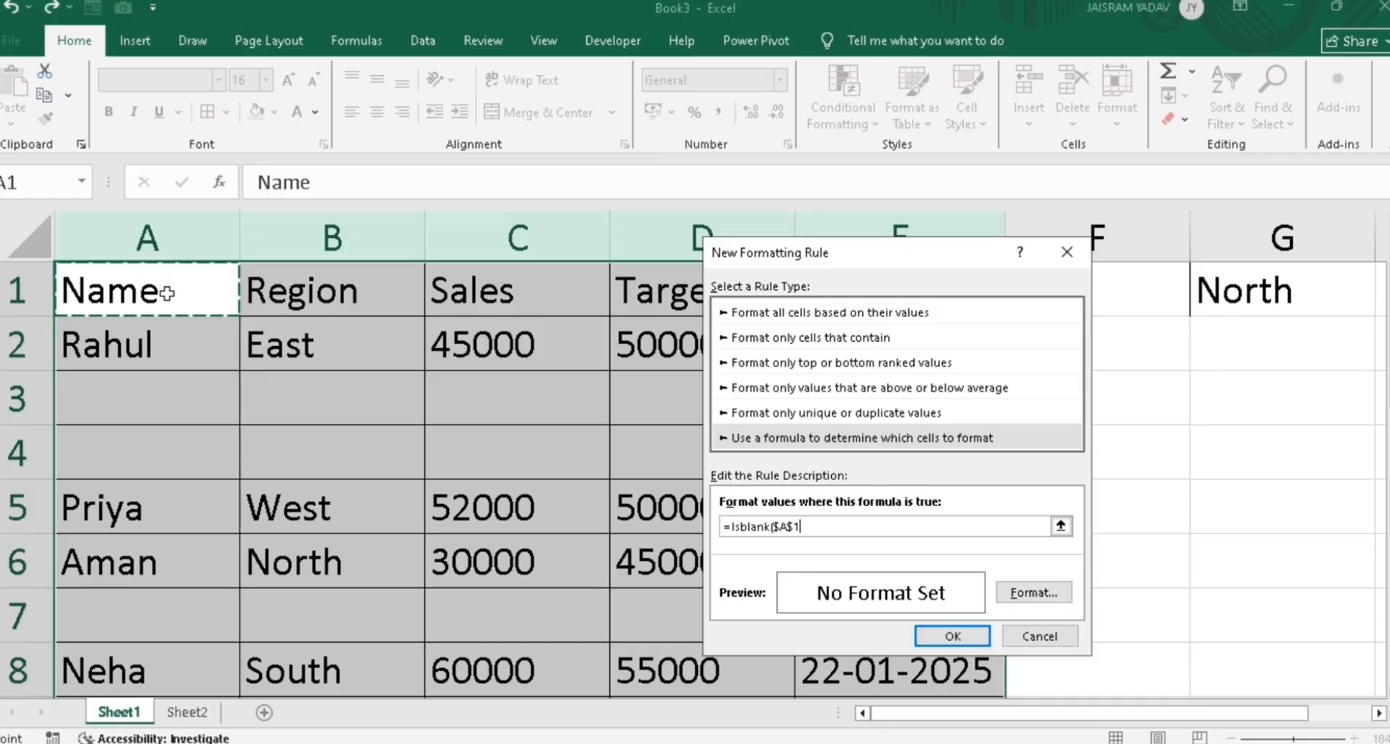
key(F4)
key(F4)
key(F4)
text())
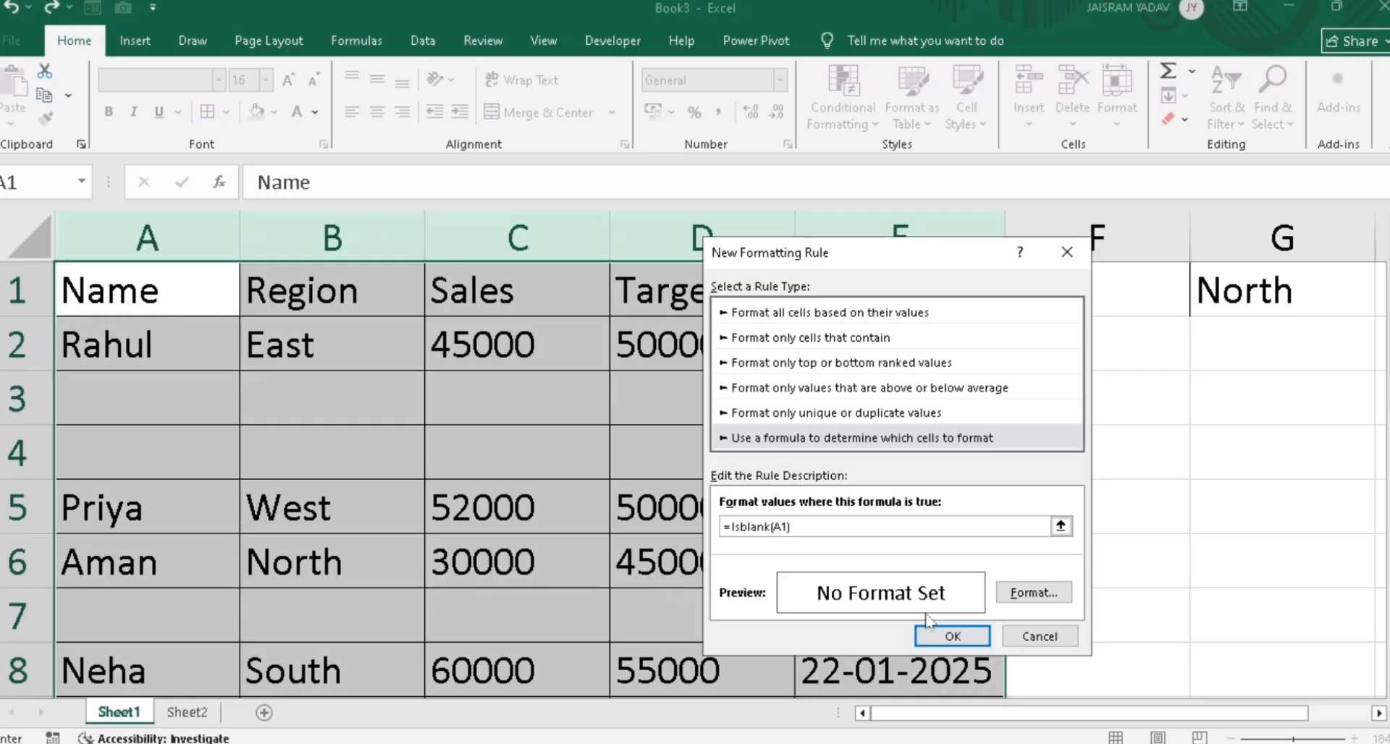
Give the blank-row rule a light blue fill and apply it to the table
click(1033, 592)
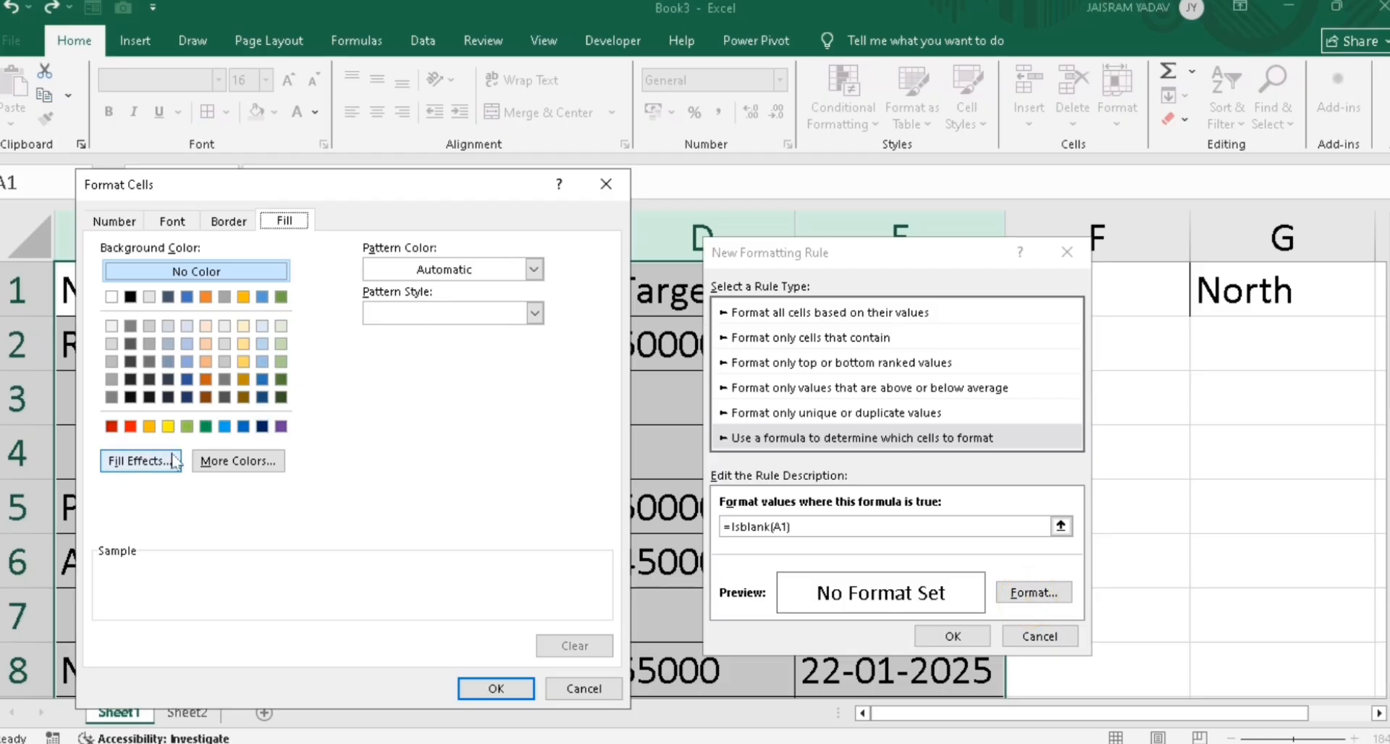
click(224, 426)
click(463, 688)
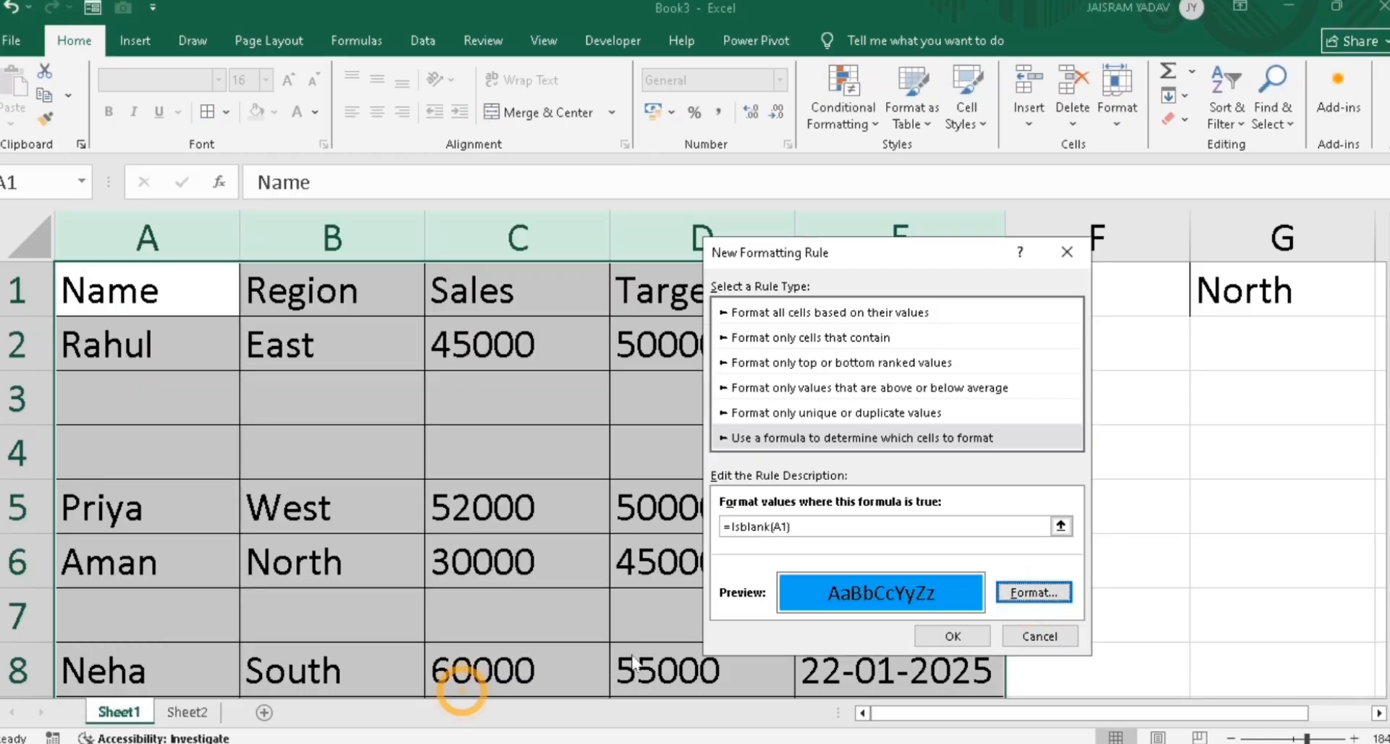
click(930, 631)
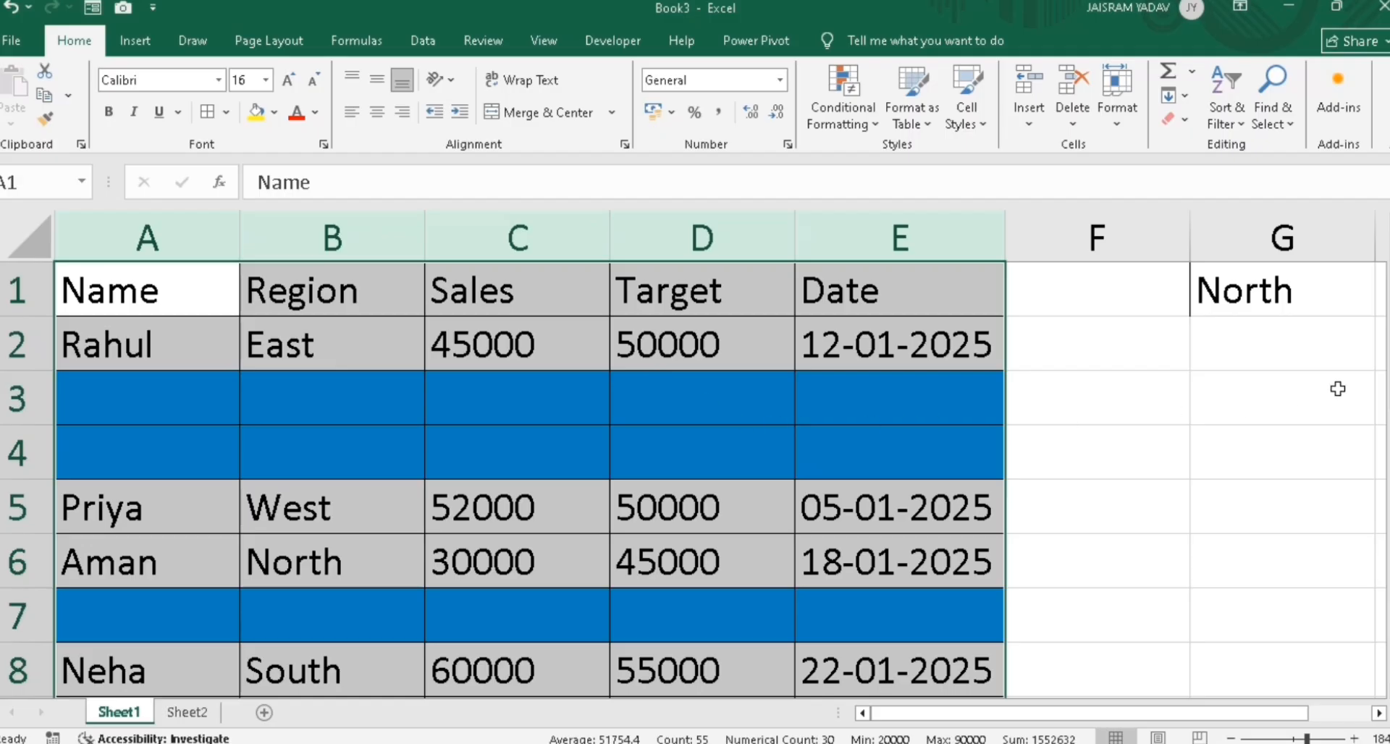
drag(1387, 380, 1388, 381)
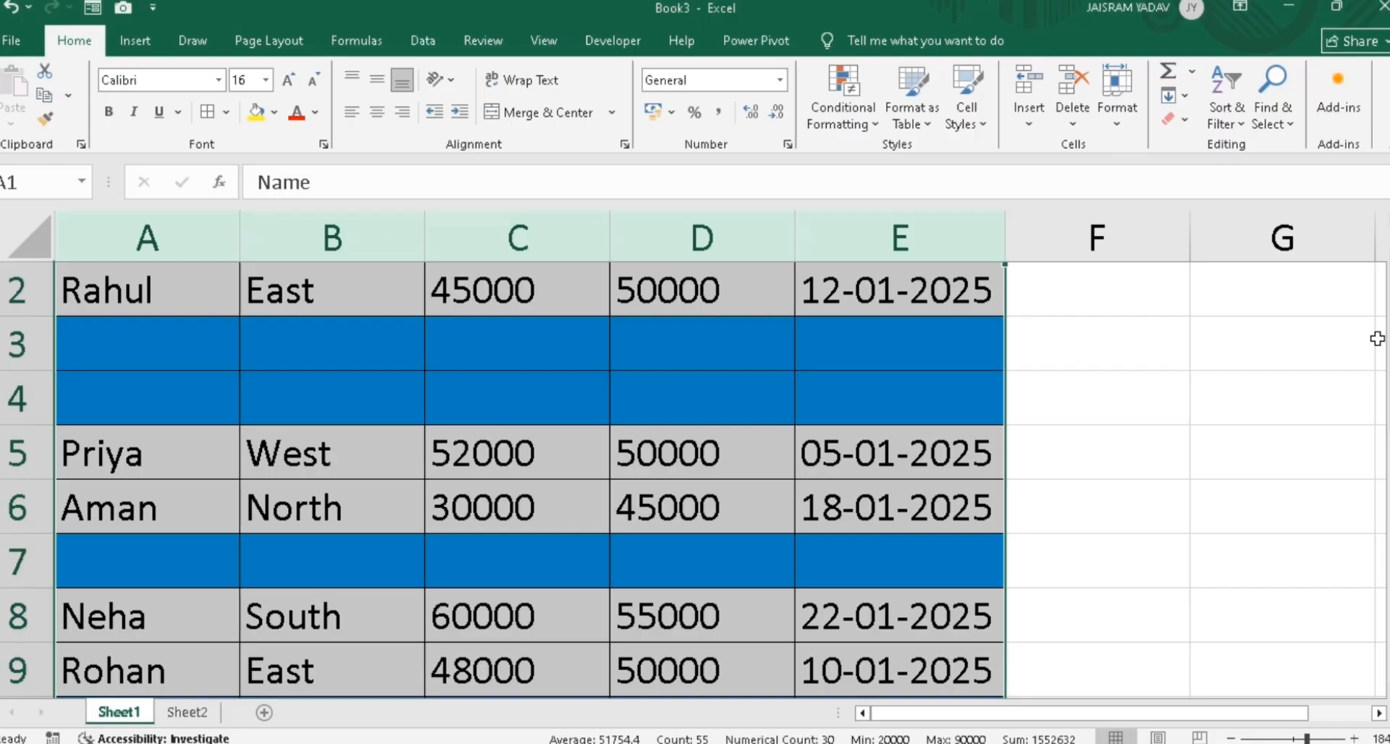
drag(1389, 360, 1389, 357)
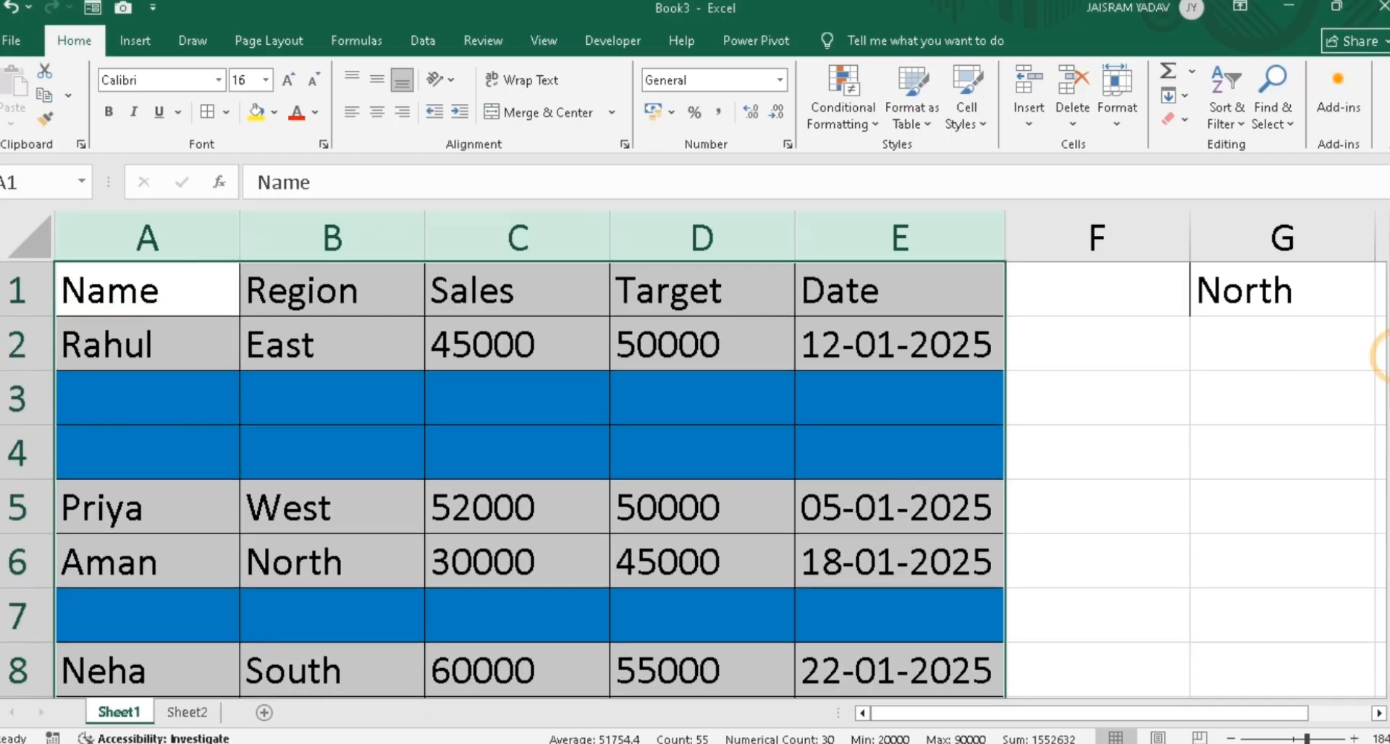
Delete blank rows 3–4, then rows 5 and 7, and select the names in column A from Rahul down
click(5, 391)
drag(4, 391, 8, 455)
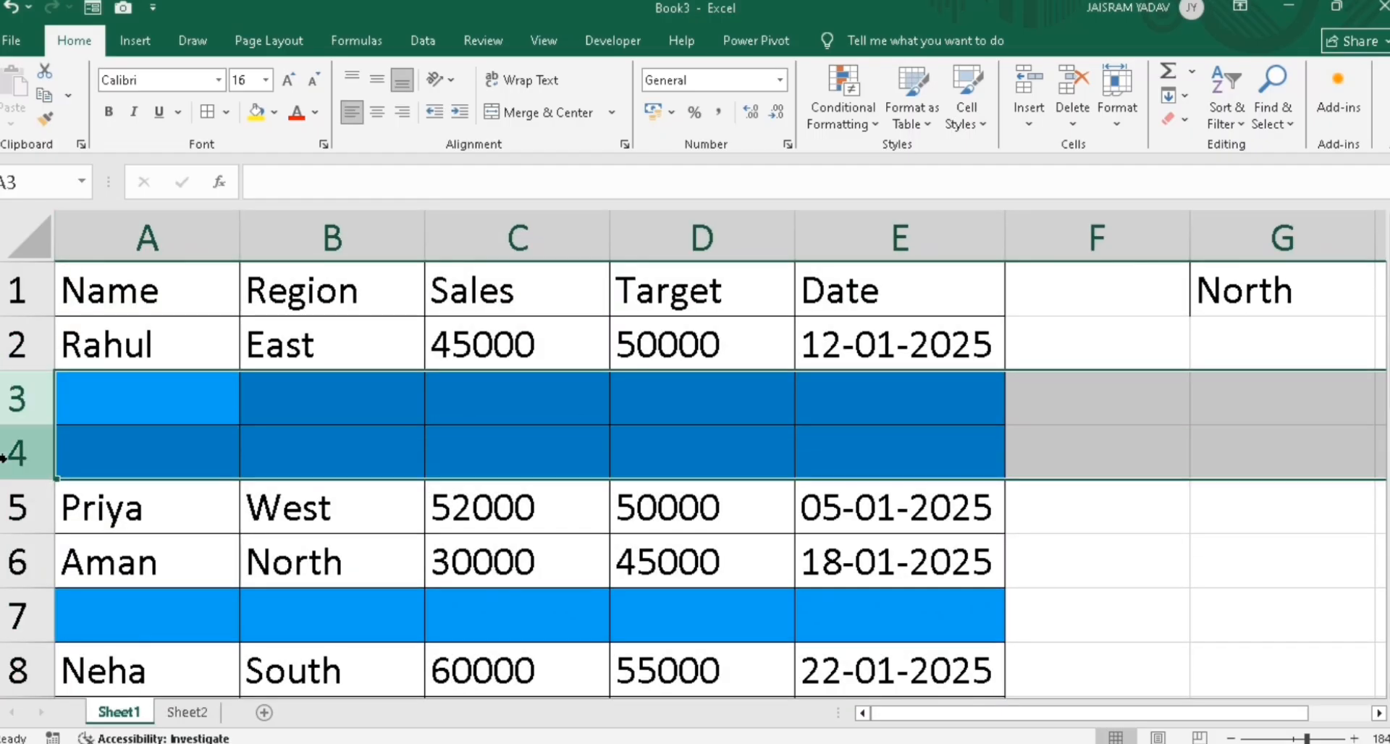
key(ctrl+minus)
click(6, 513)
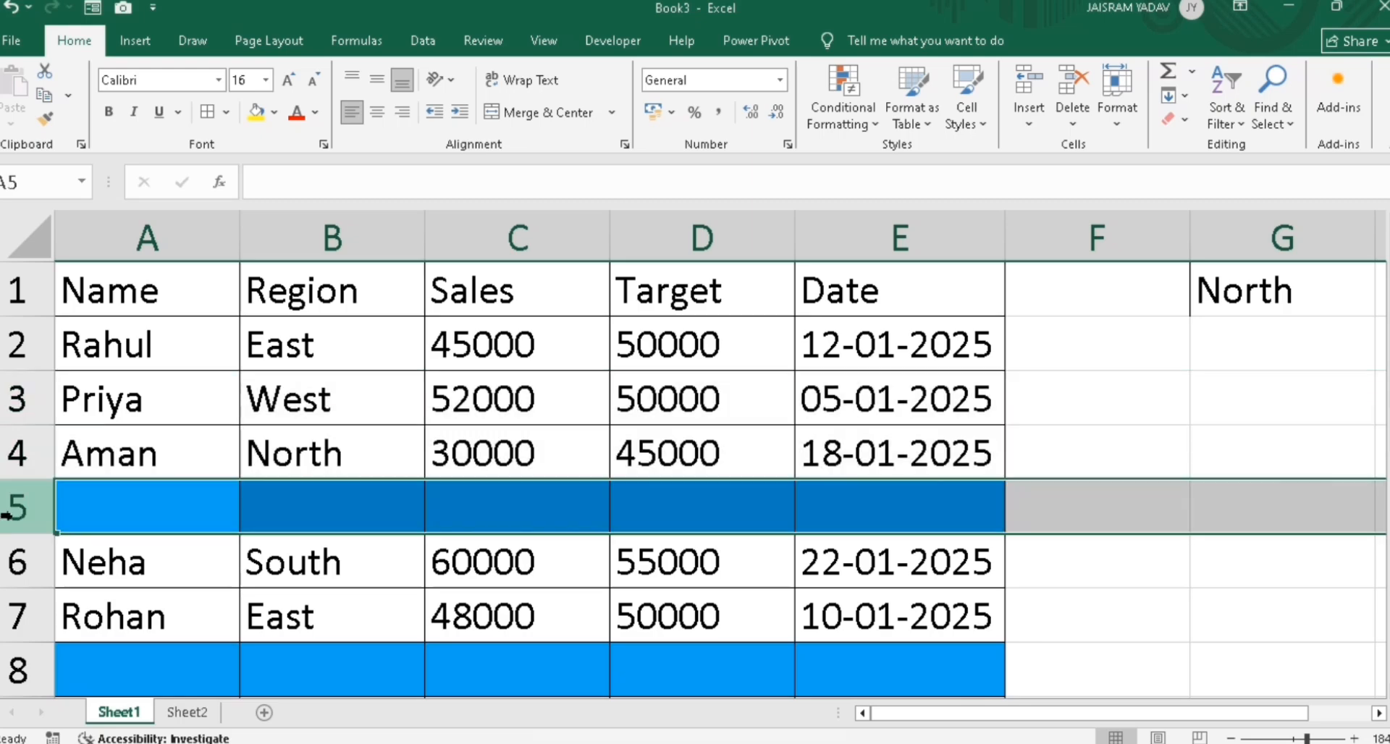
key(ctrl+minus)
click(13, 623)
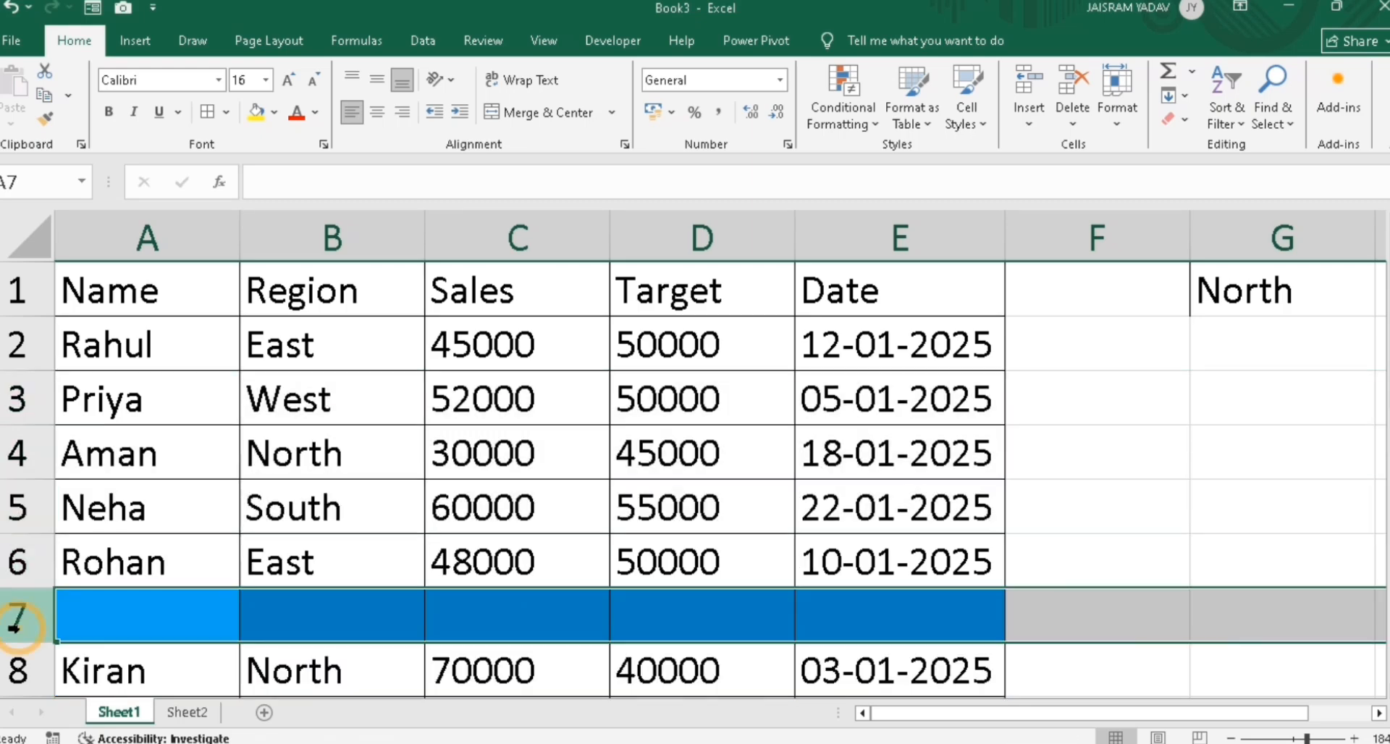
key(ctrl+minus)
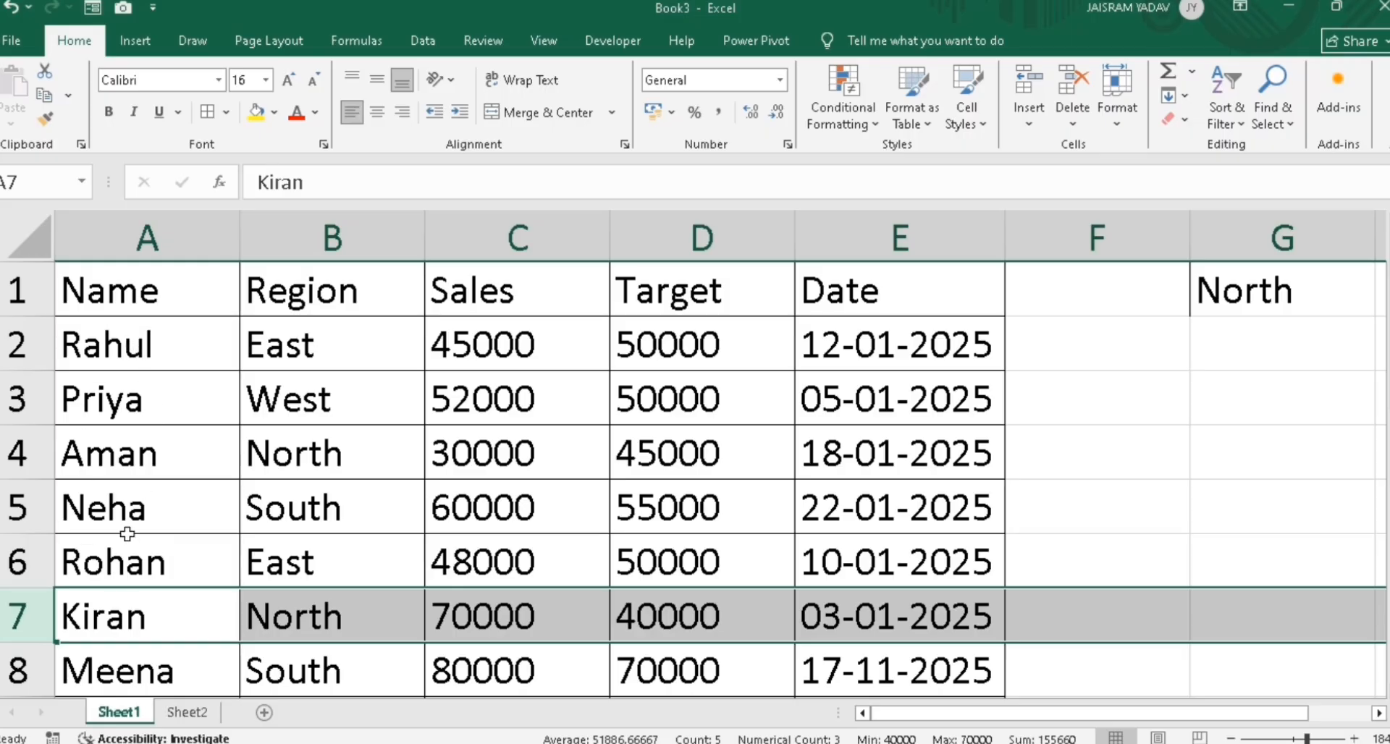
drag(143, 346, 149, 562)
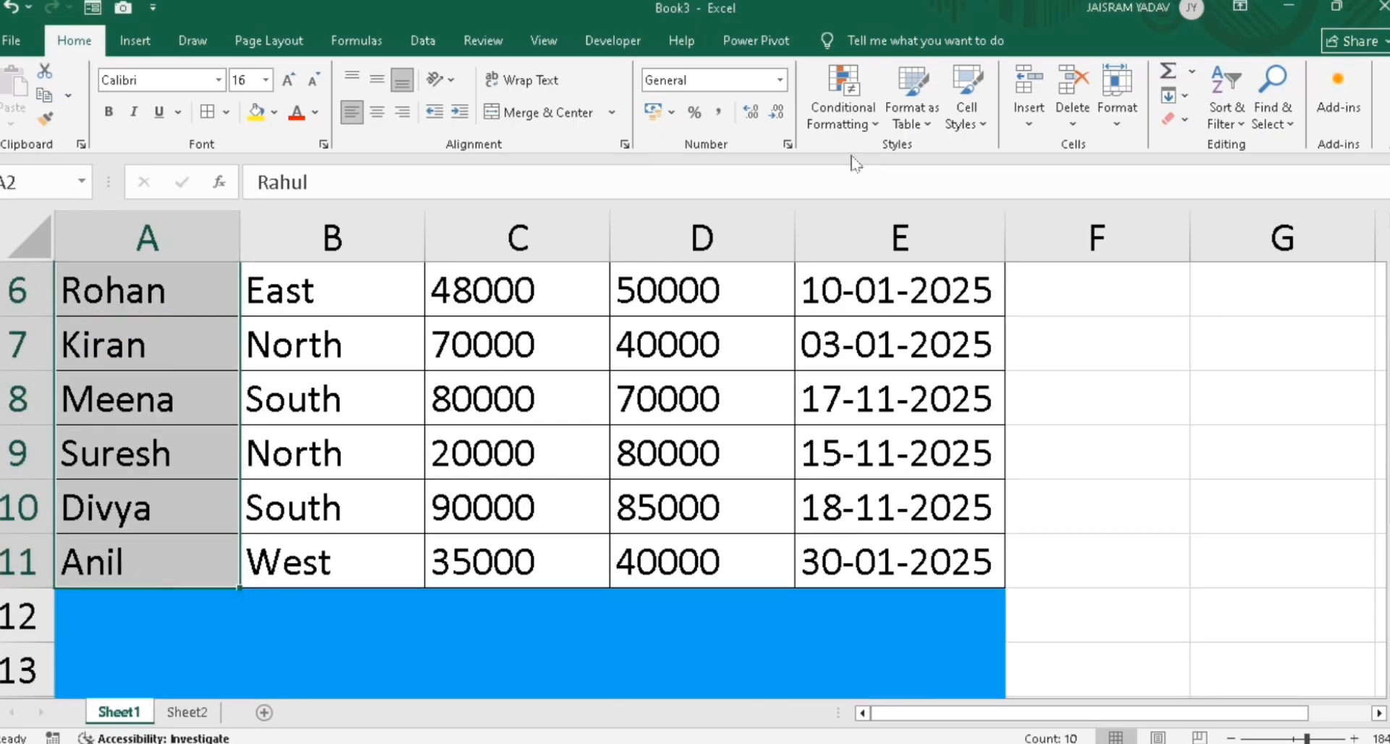
Start a formula-based rule on the names with the formula =find("Rahul",A2)
click(841, 116)
mouse_move(842, 373)
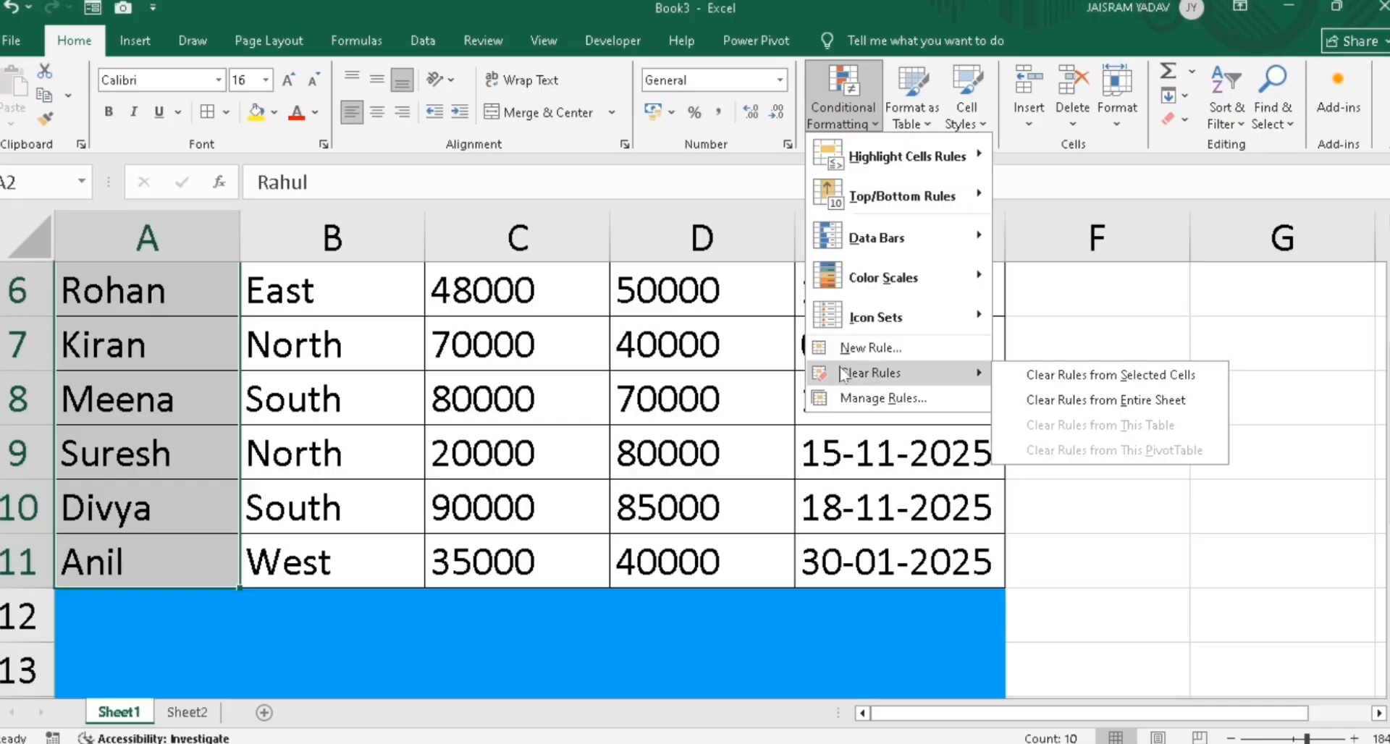
click(840, 348)
click(750, 412)
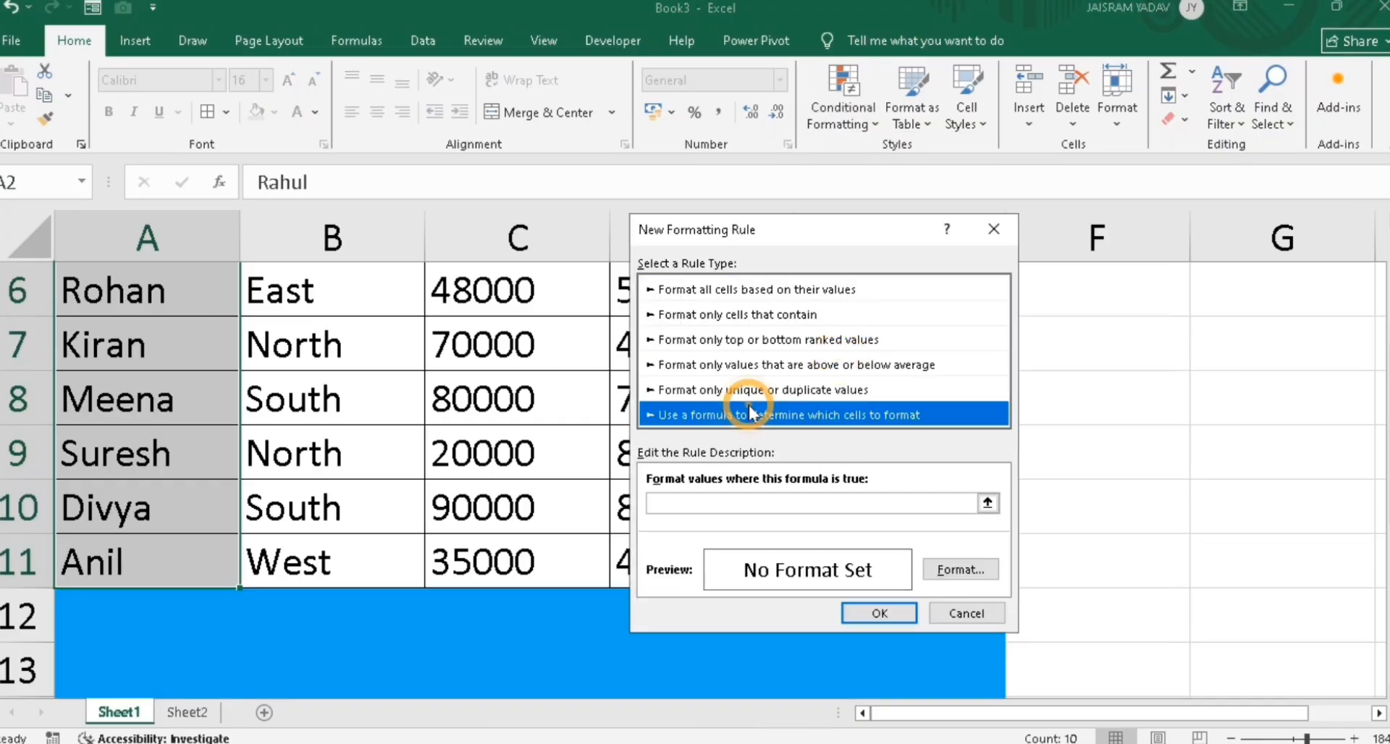
click(713, 501)
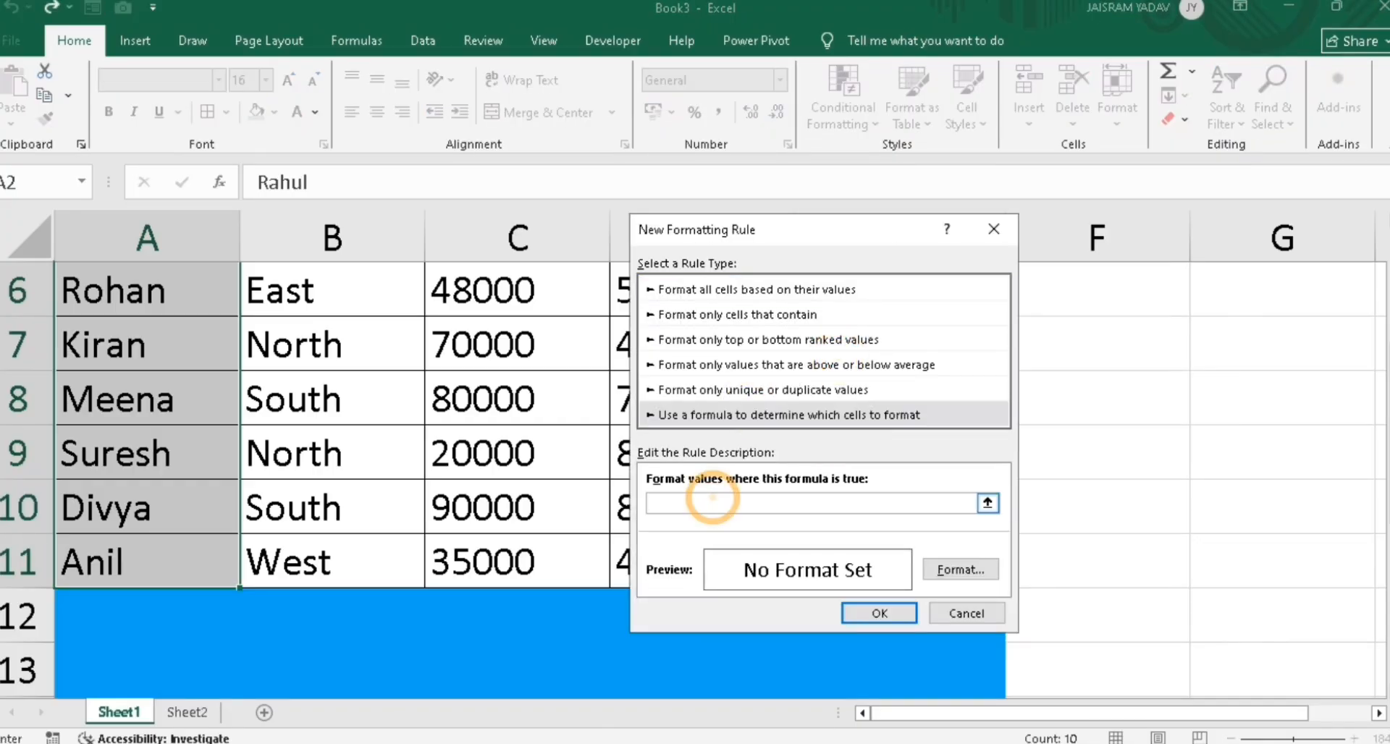
text(=)
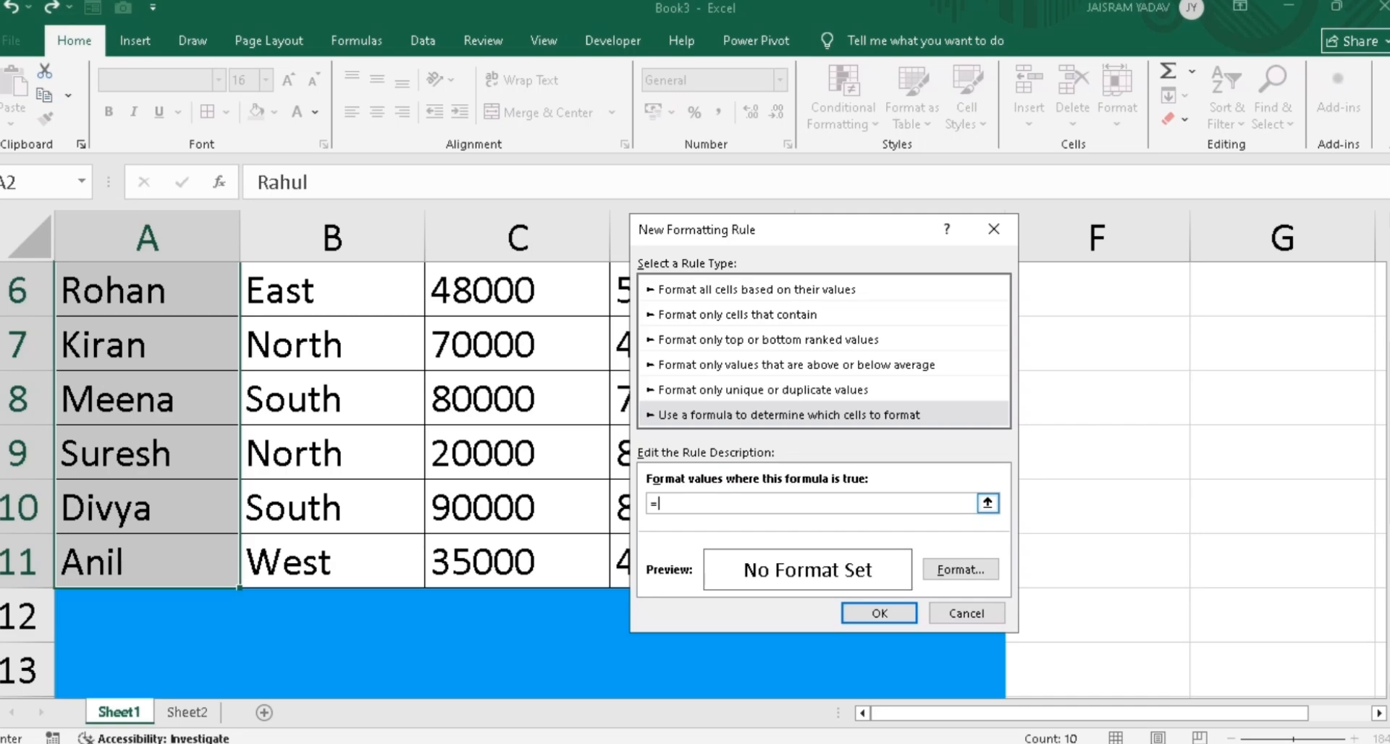
text(find("Rahul",)
scroll(1281, 477, up, 2)
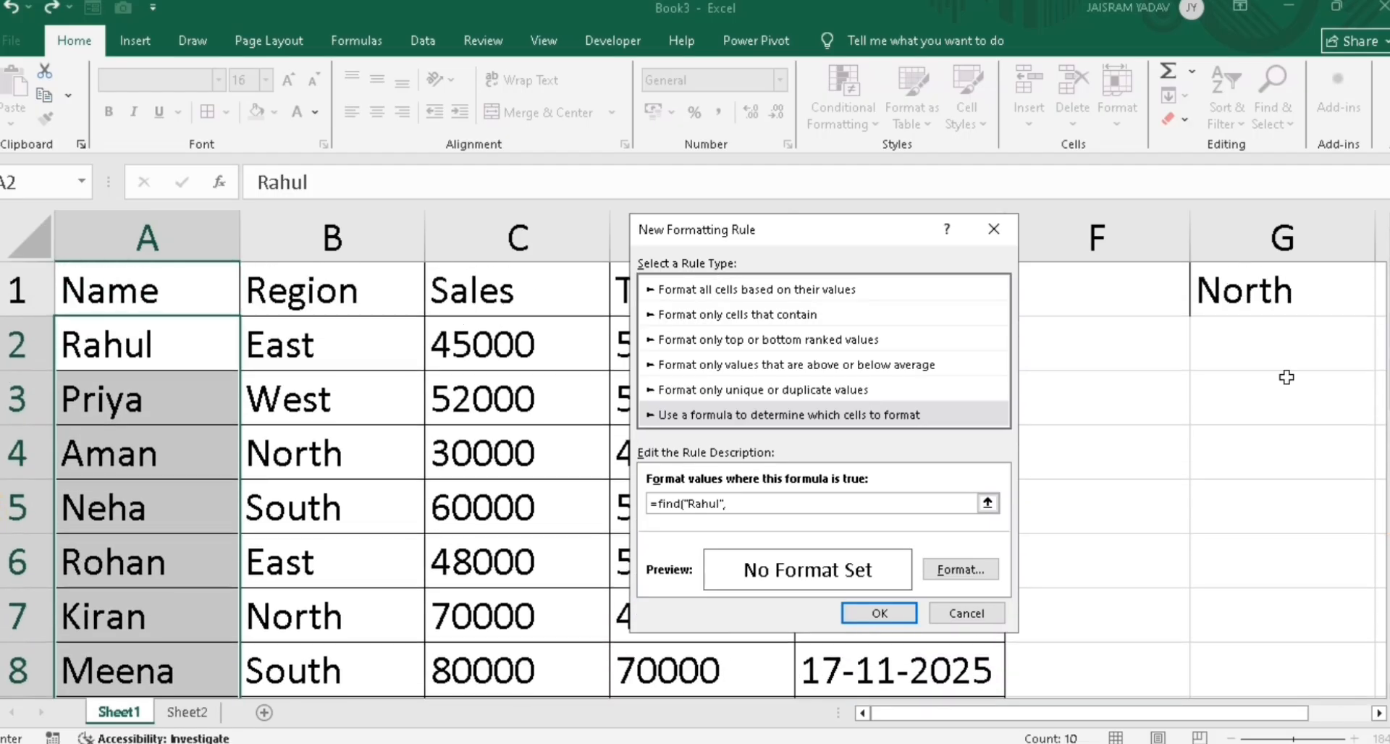
click(163, 350)
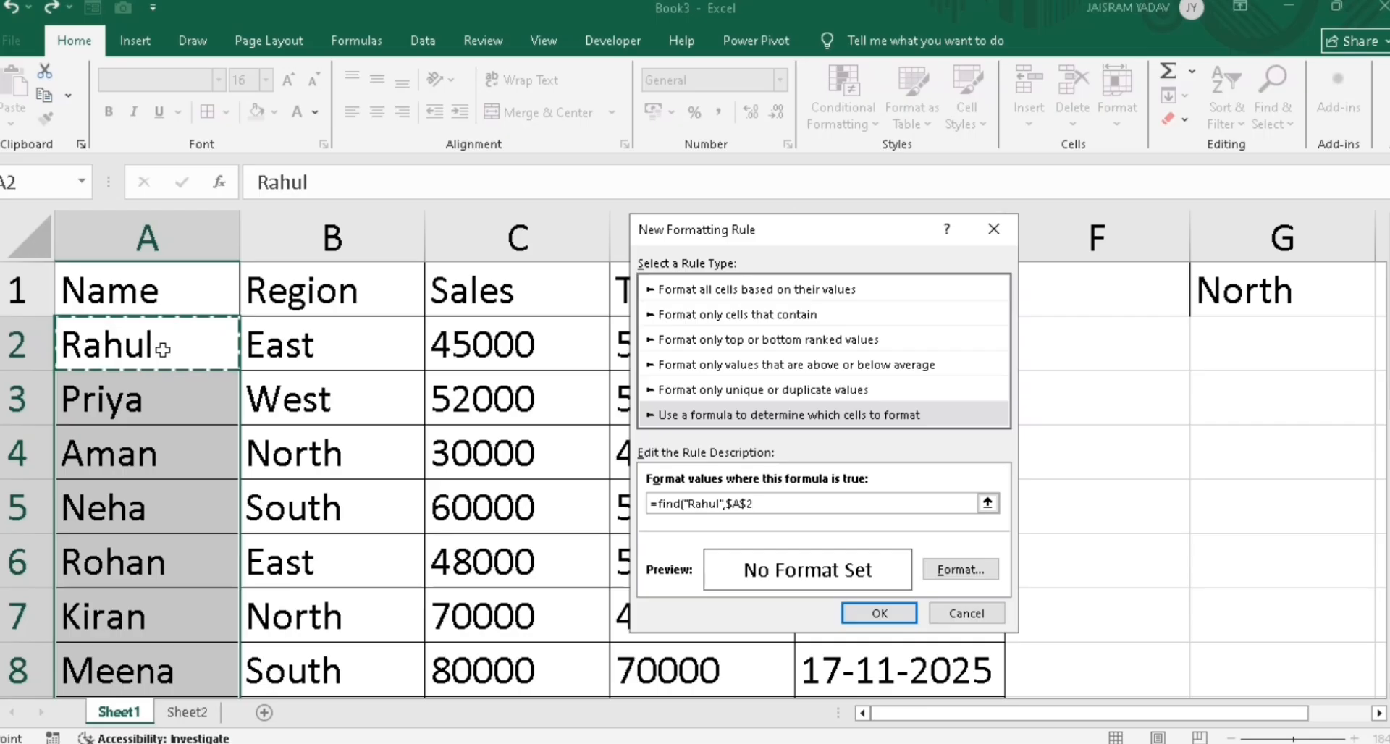
key(F4)
key(F4)
key(F4)
text())
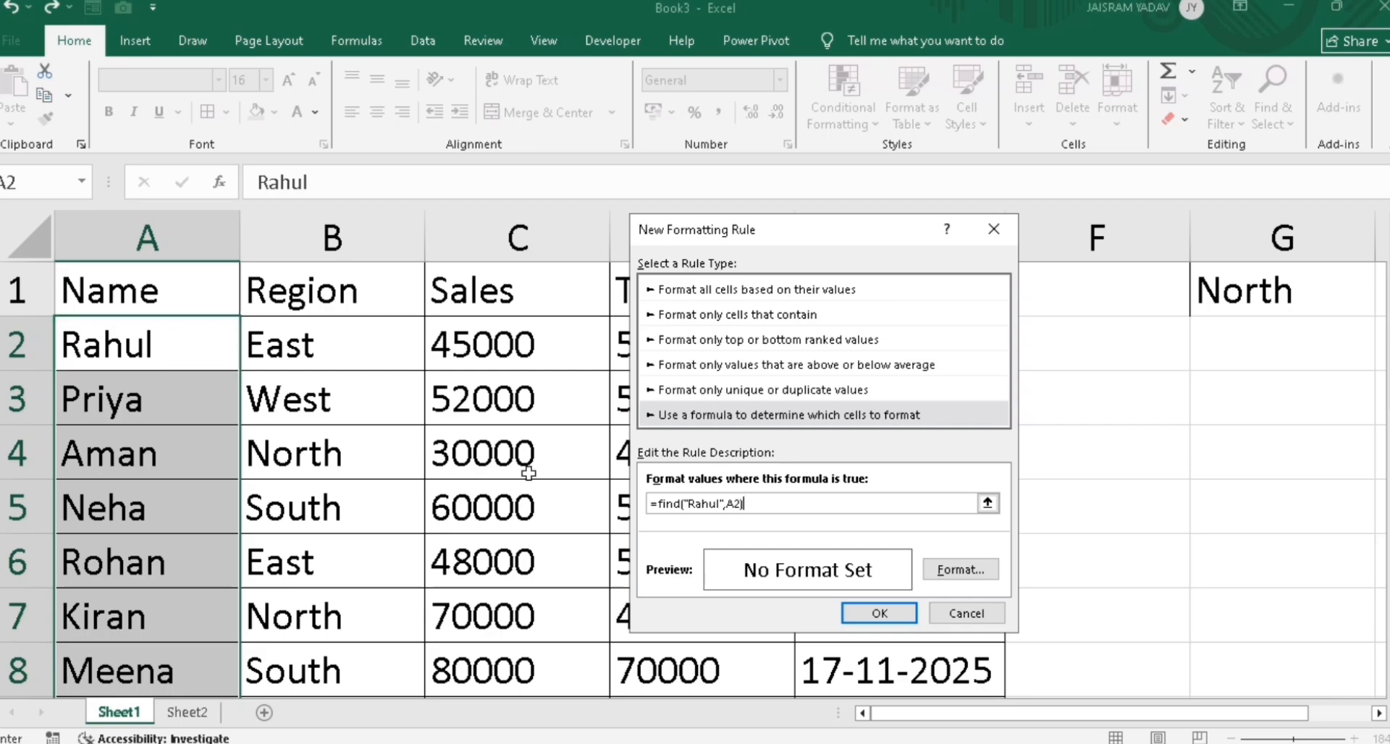
Set the Rahul rule's fill to red and apply it to the names
click(956, 577)
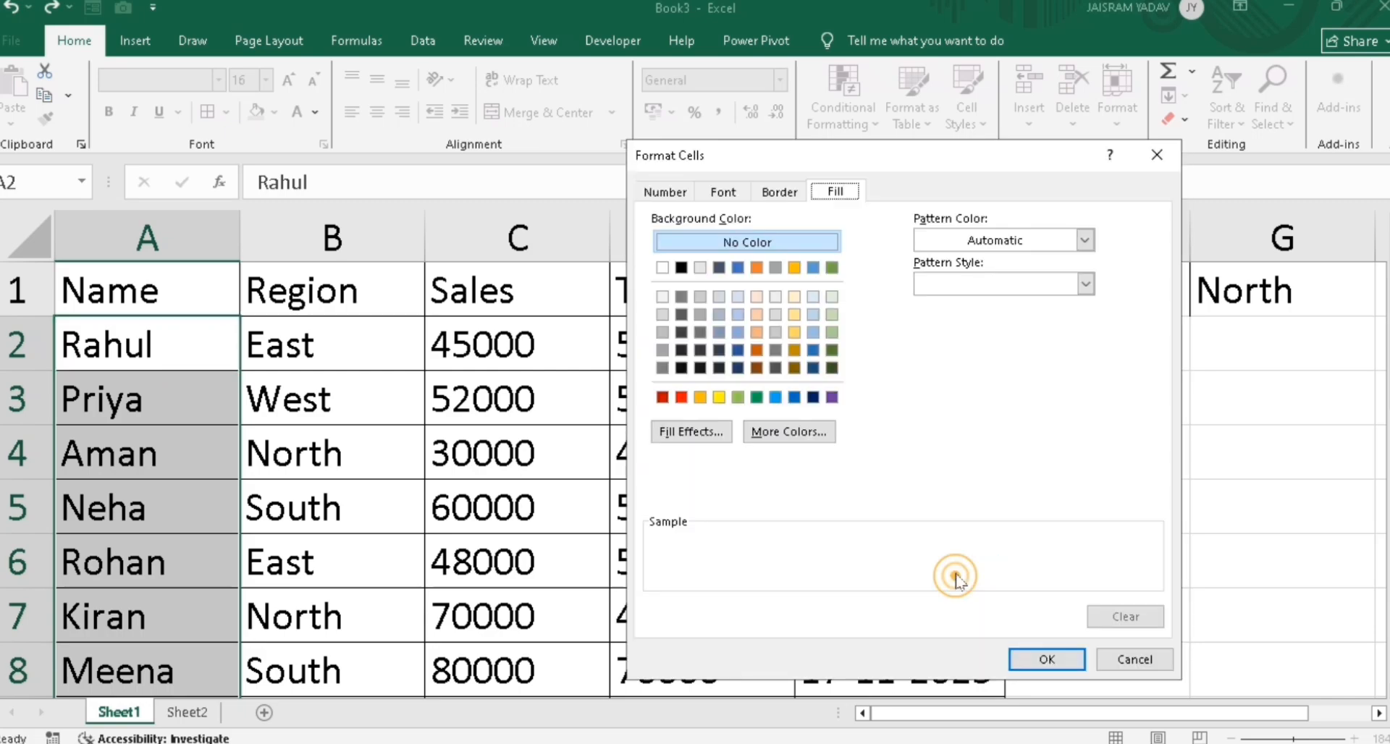
click(680, 398)
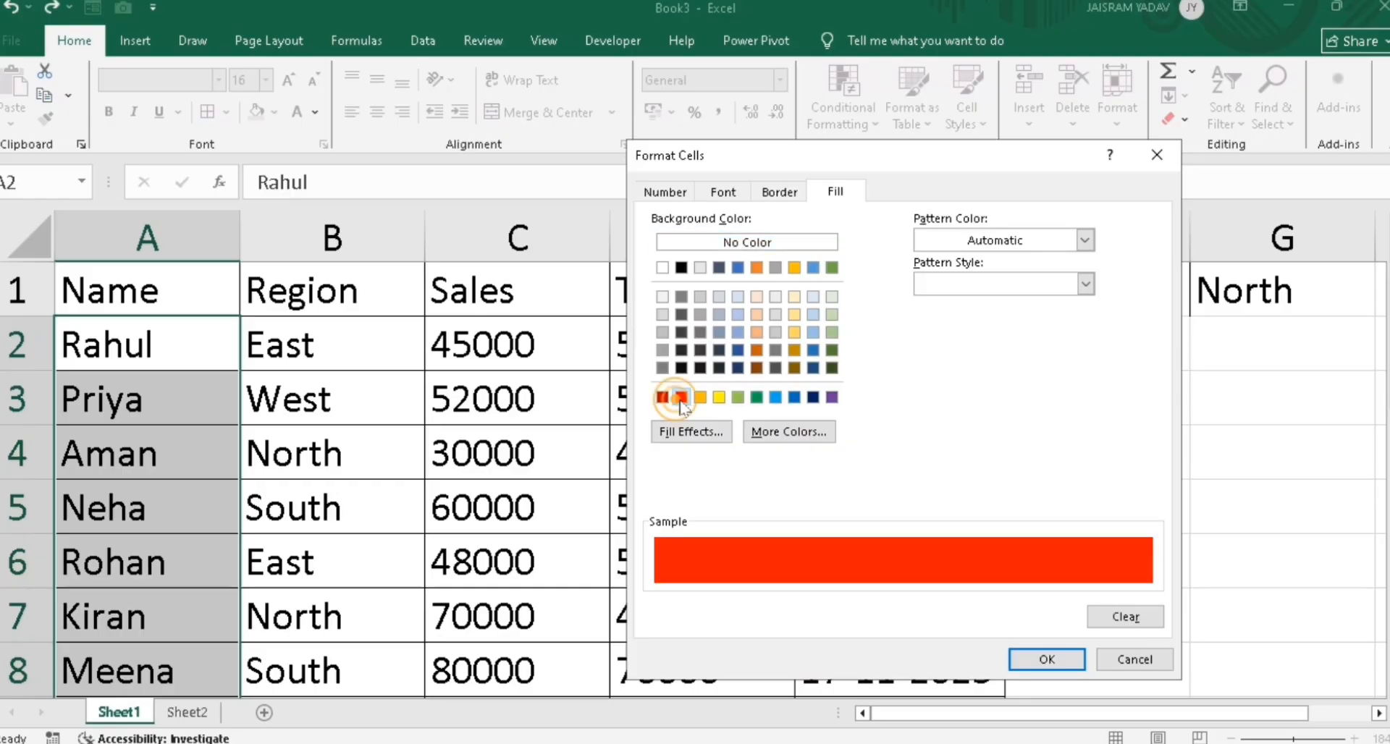
click(1046, 658)
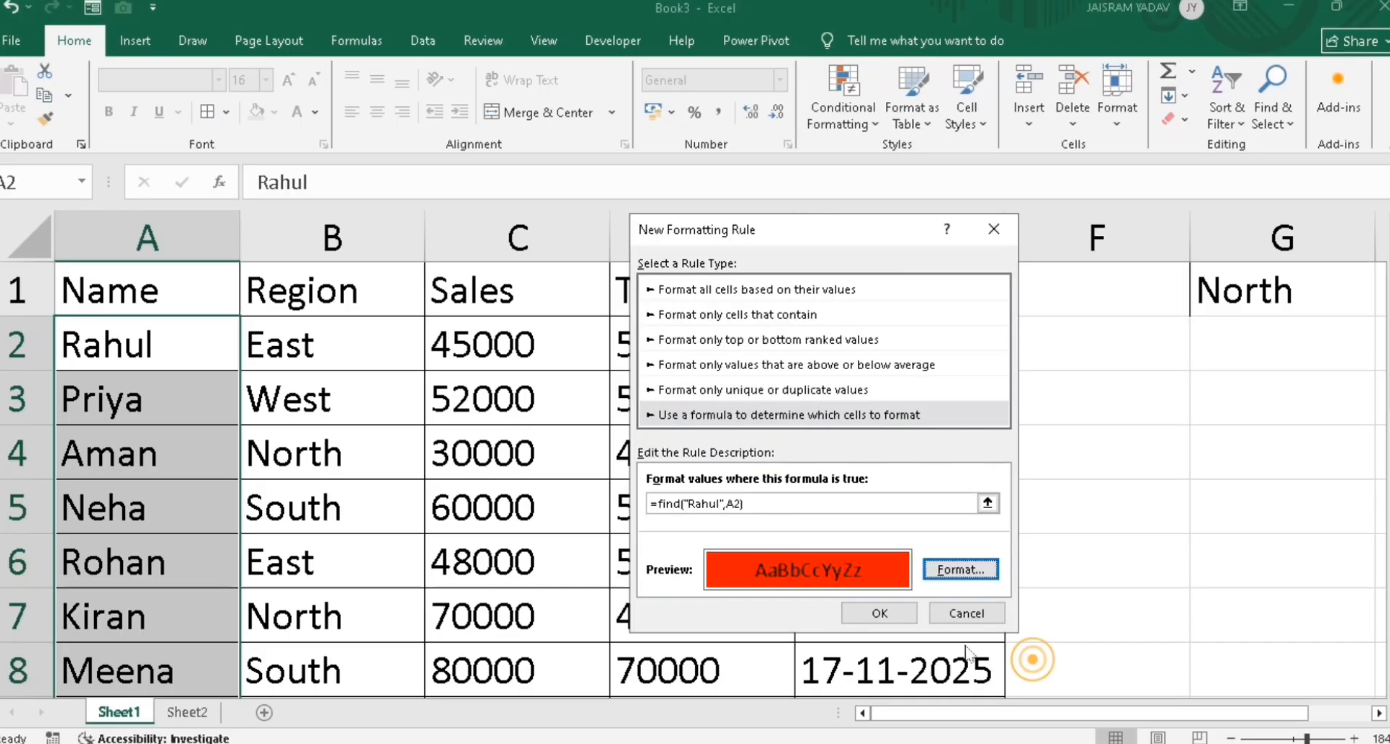
click(901, 615)
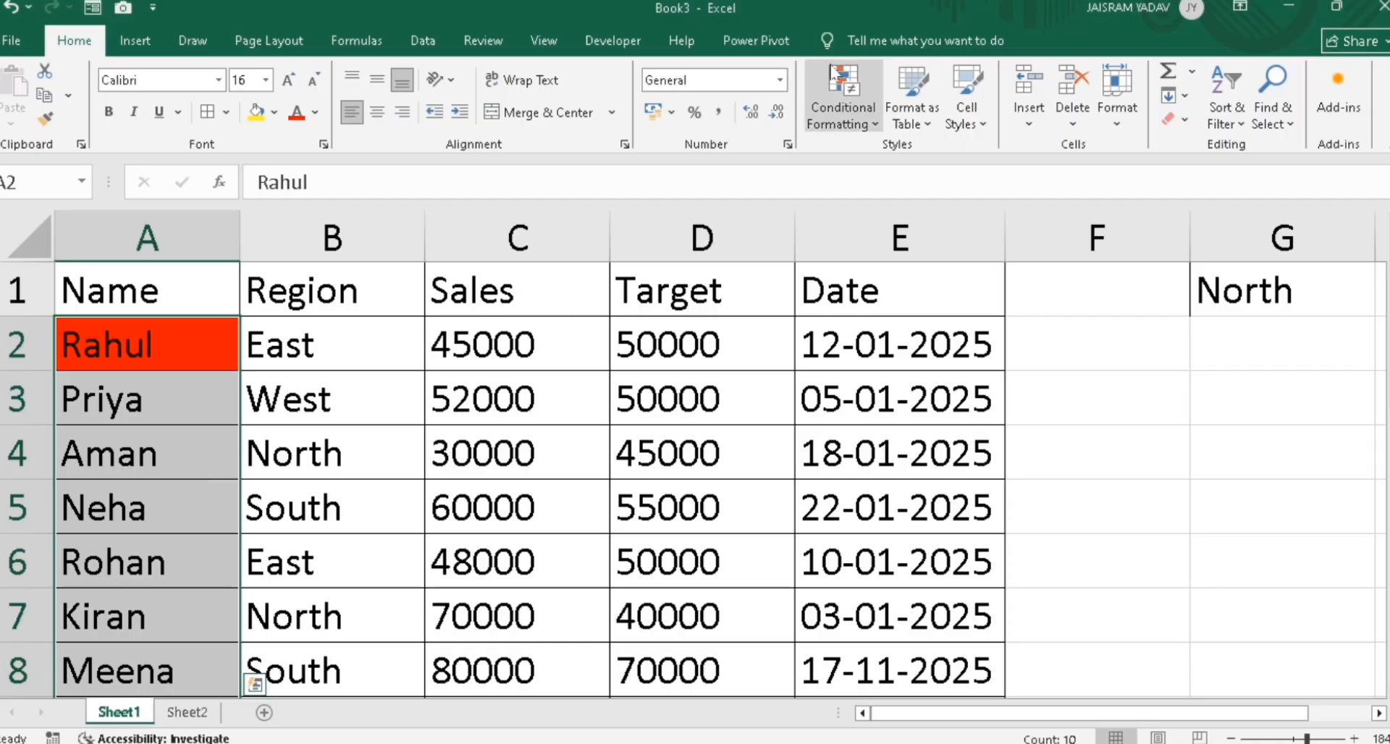
Edit the Rahul name rule so its formula becomes =FIND($G$2,A2)
click(843, 108)
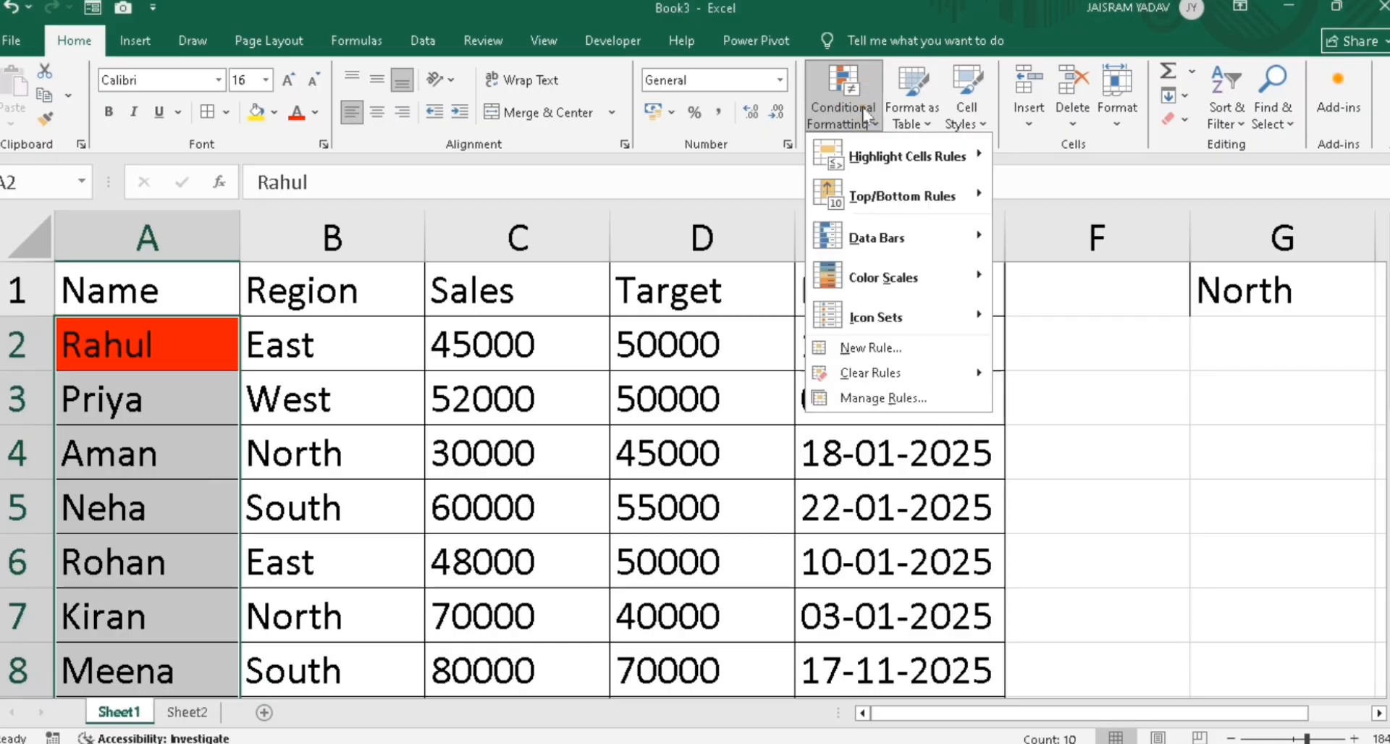
click(880, 398)
click(738, 403)
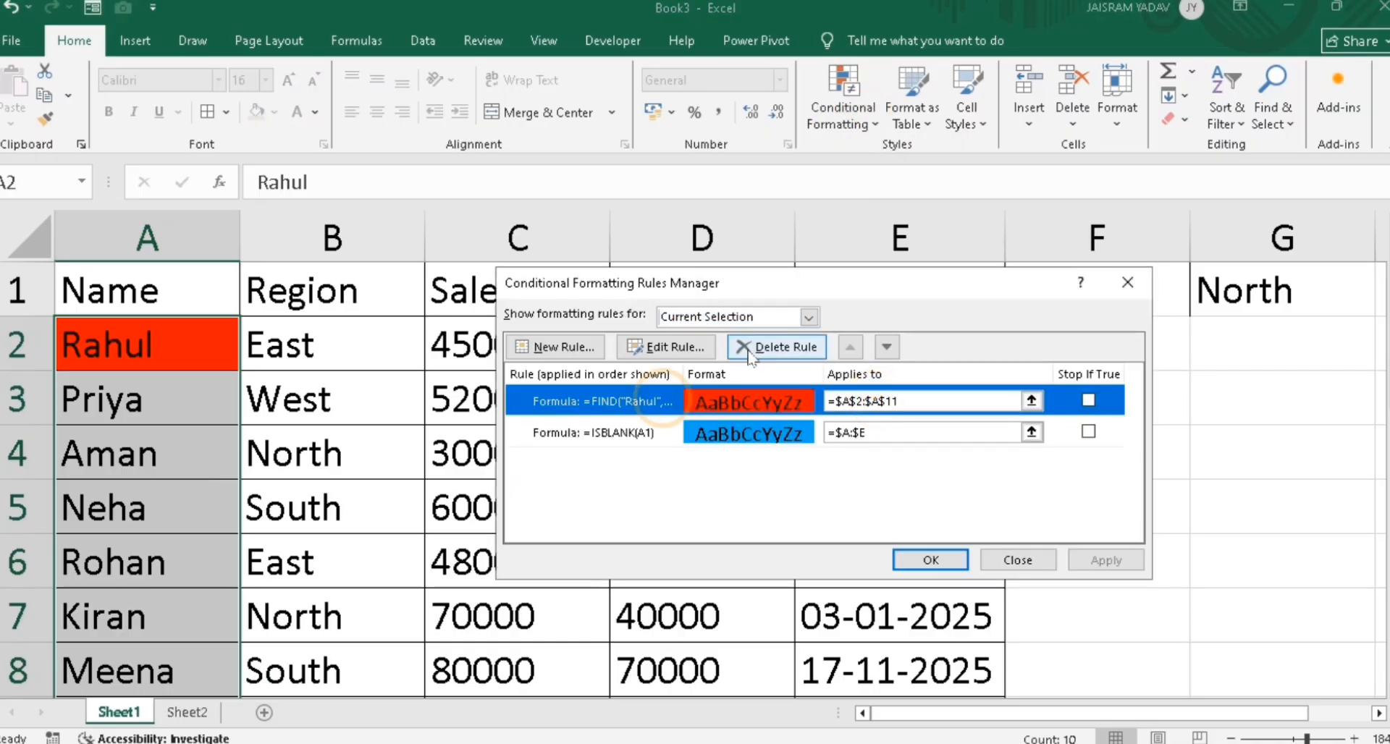
click(675, 348)
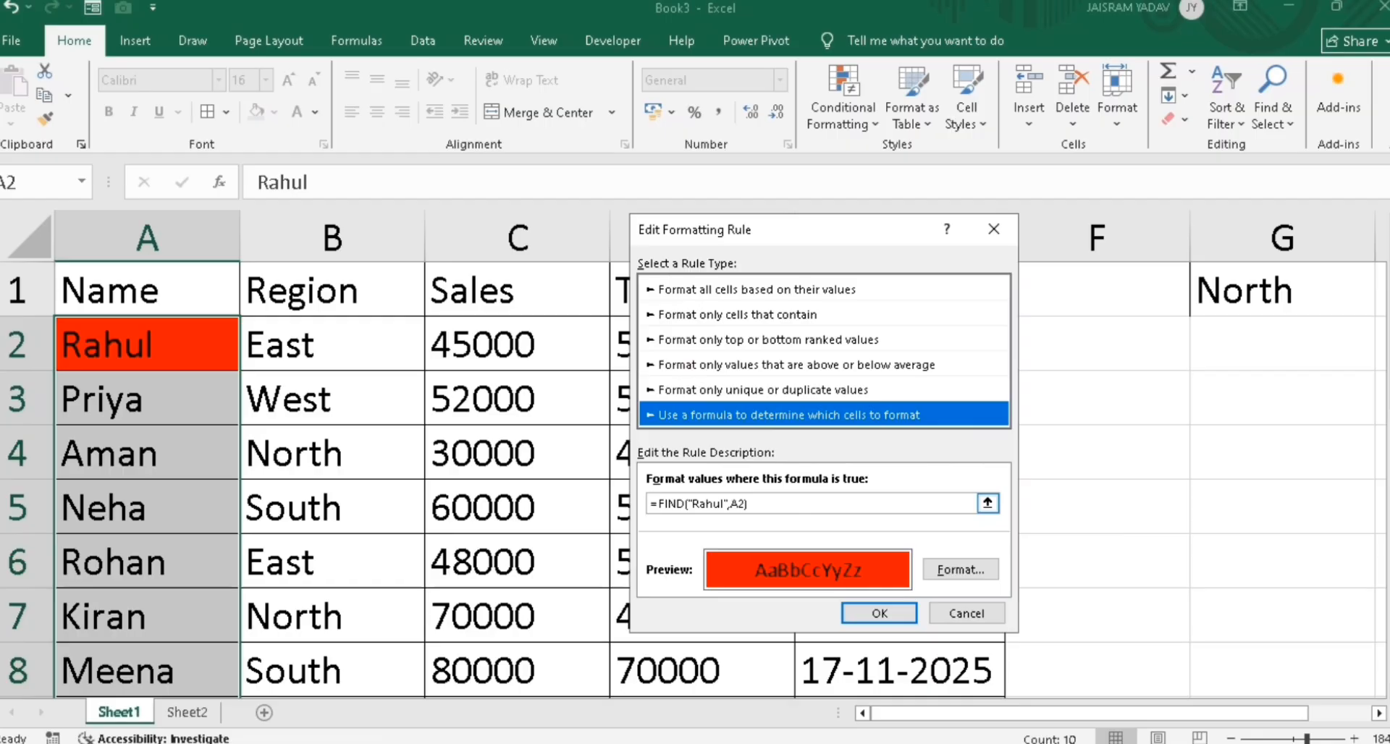
click(726, 505)
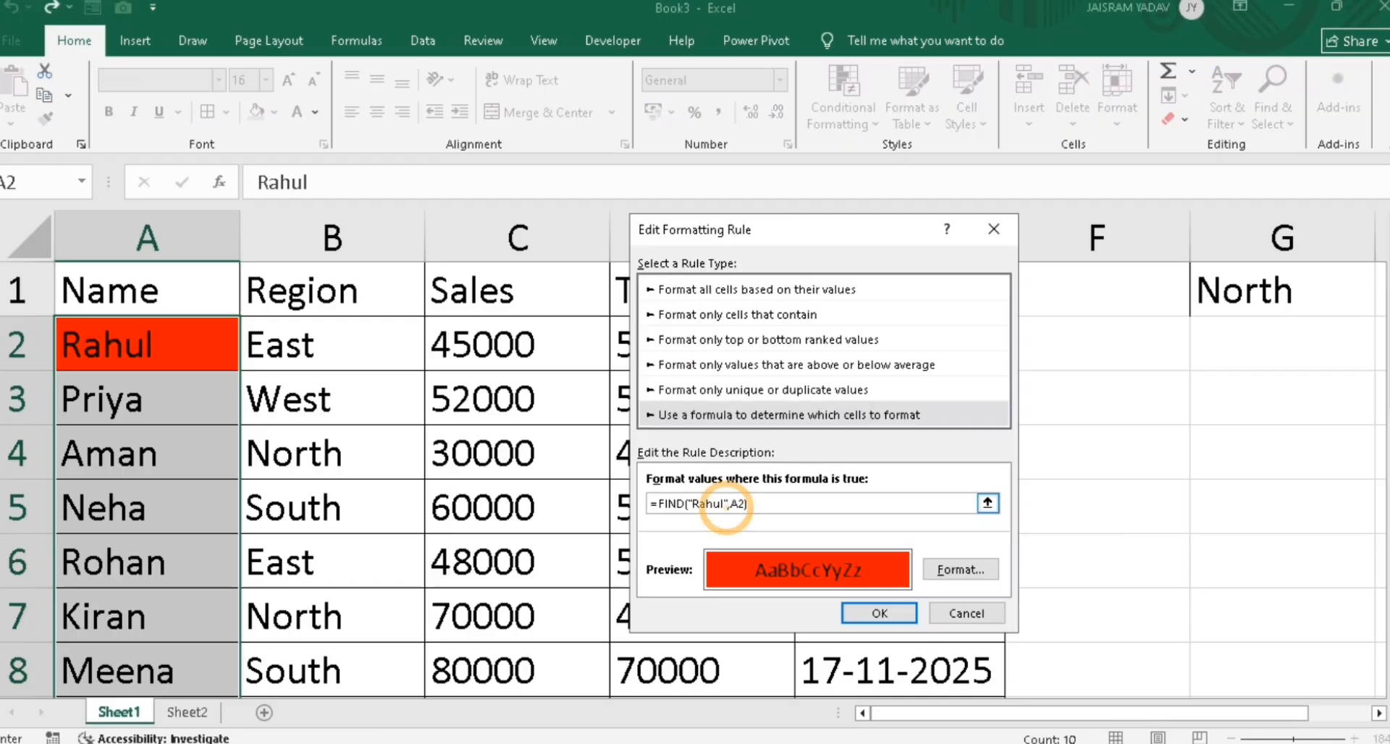
key(BackSpace)
key(BackSpace)
key(BackSpace)
key(BackSpace)
key(BackSpace)
key(BackSpace)
key(BackSpace)
key(BackSpace)
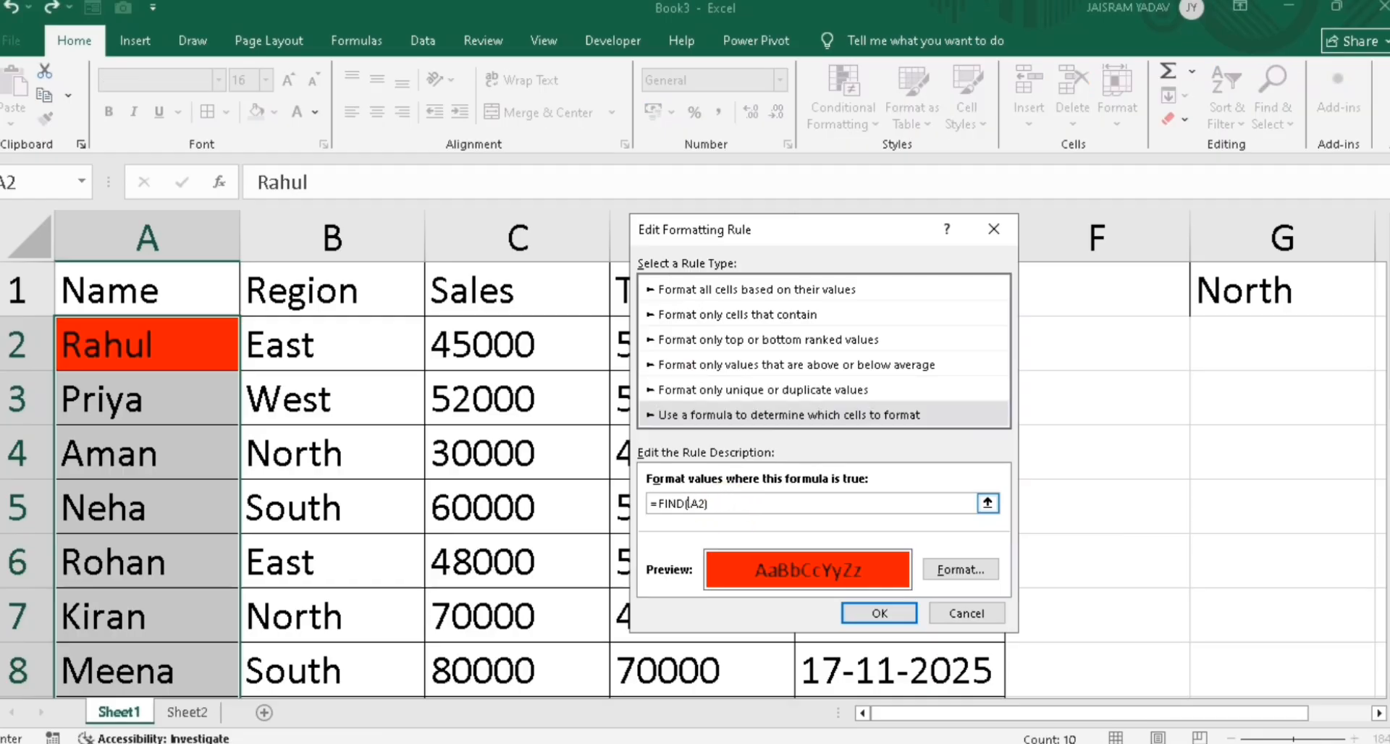
click(1296, 365)
text(,)
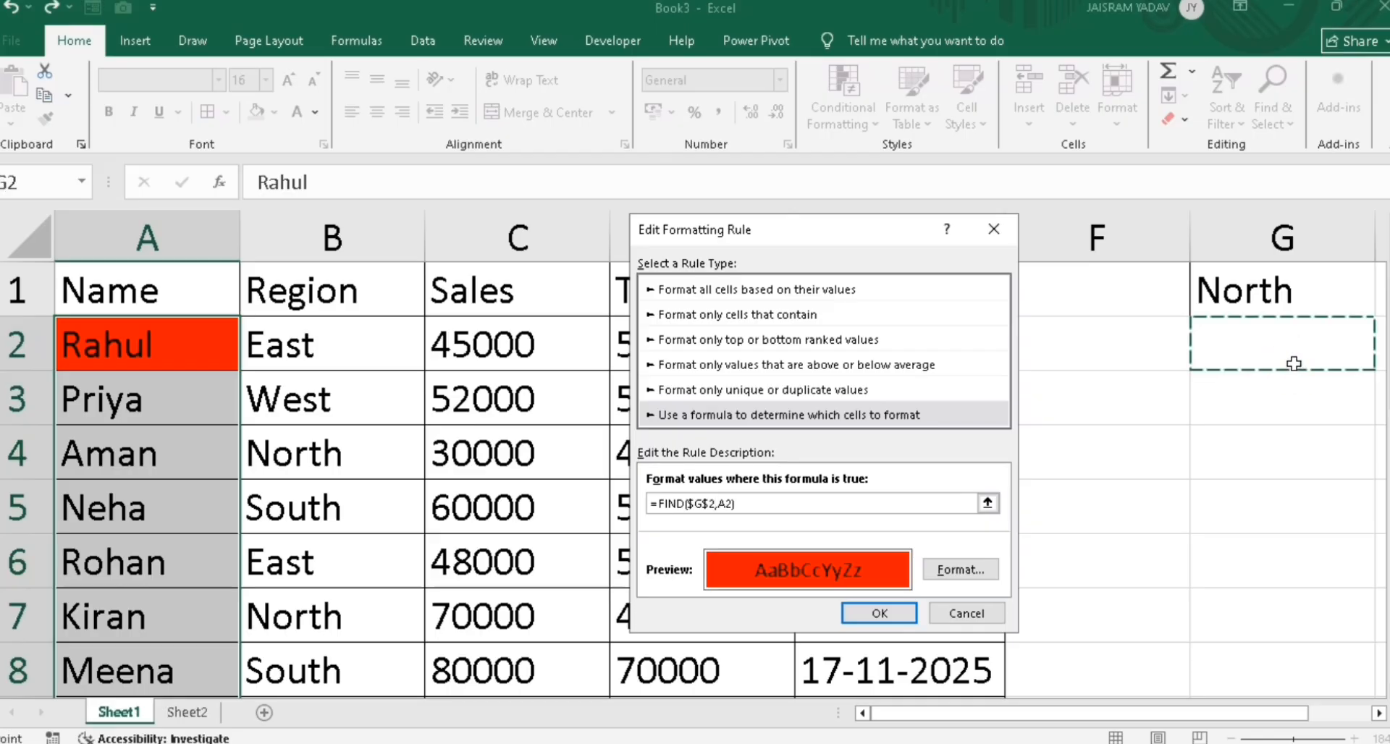
click(879, 613)
click(927, 562)
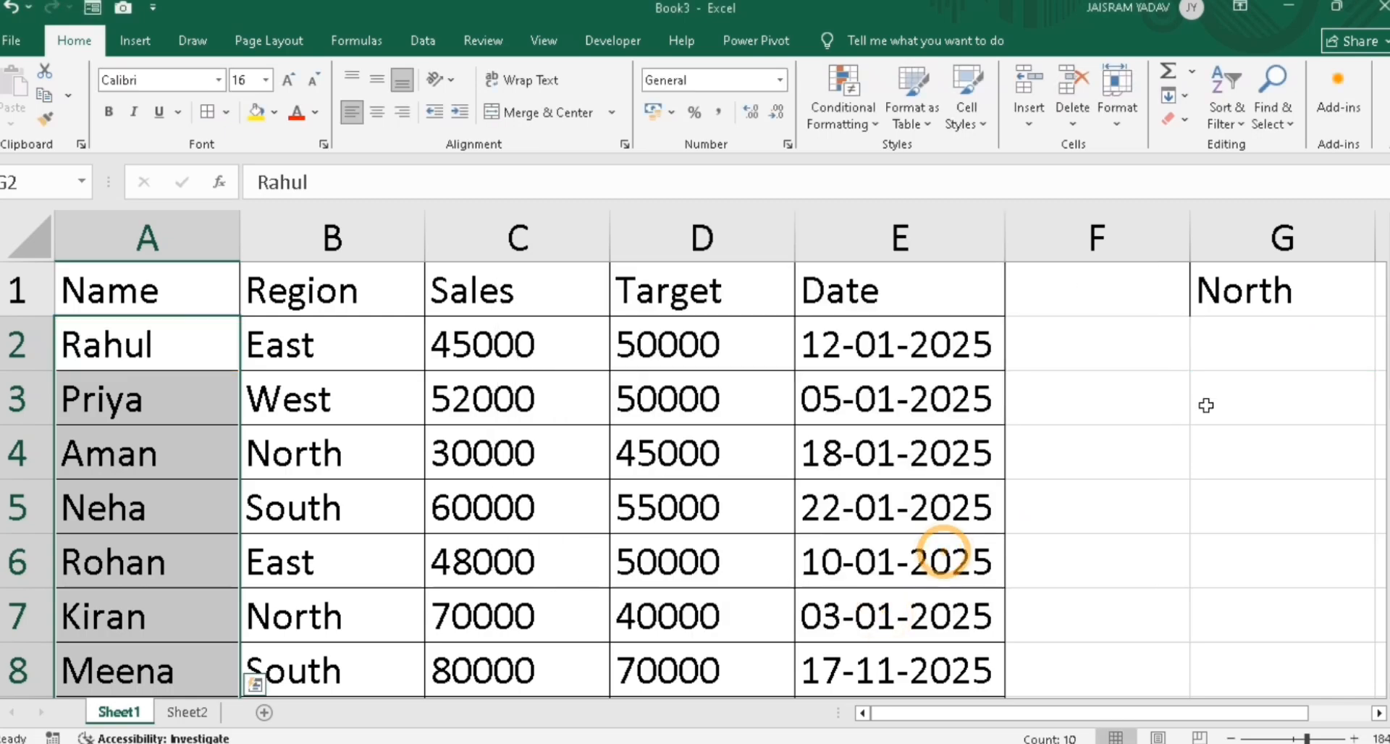
click(1250, 351)
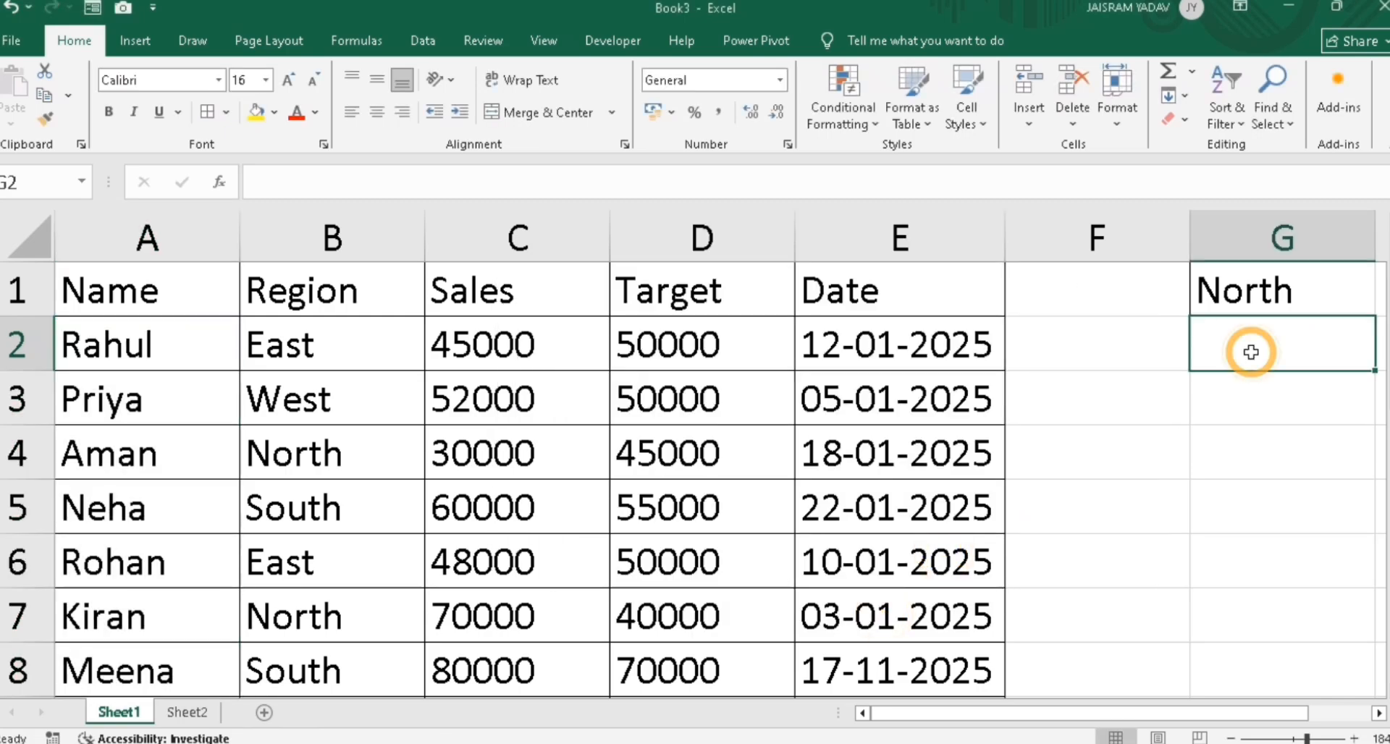
Enter Priya as the search name in G2 so A3 highlights red
text(Priya)
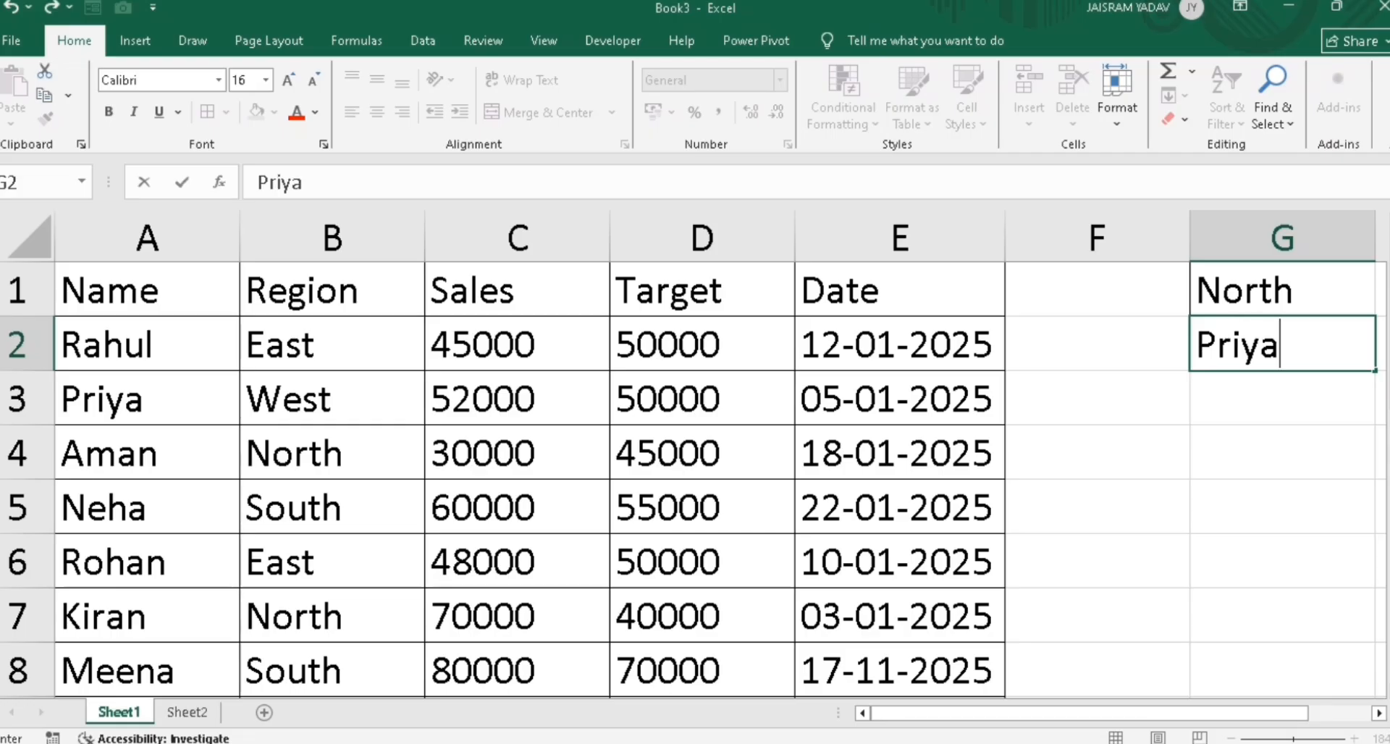
key(Return)
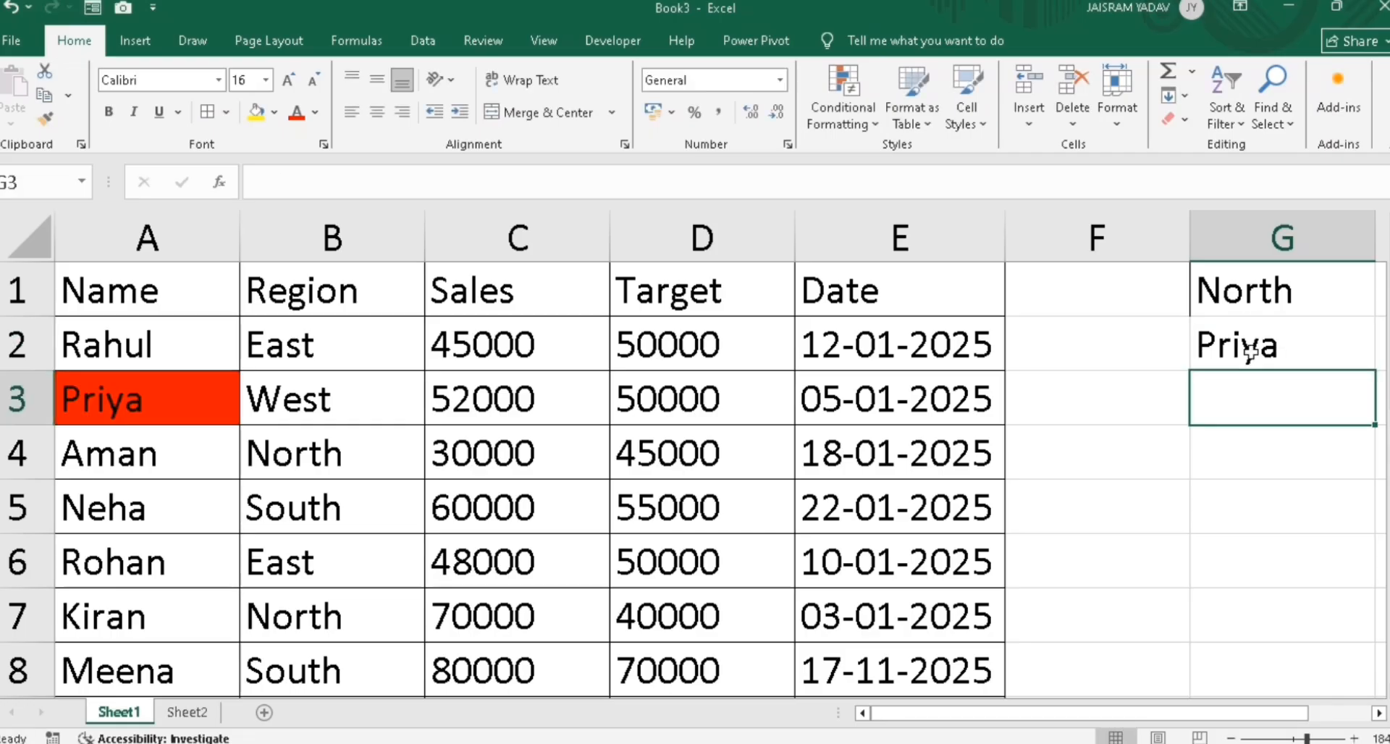